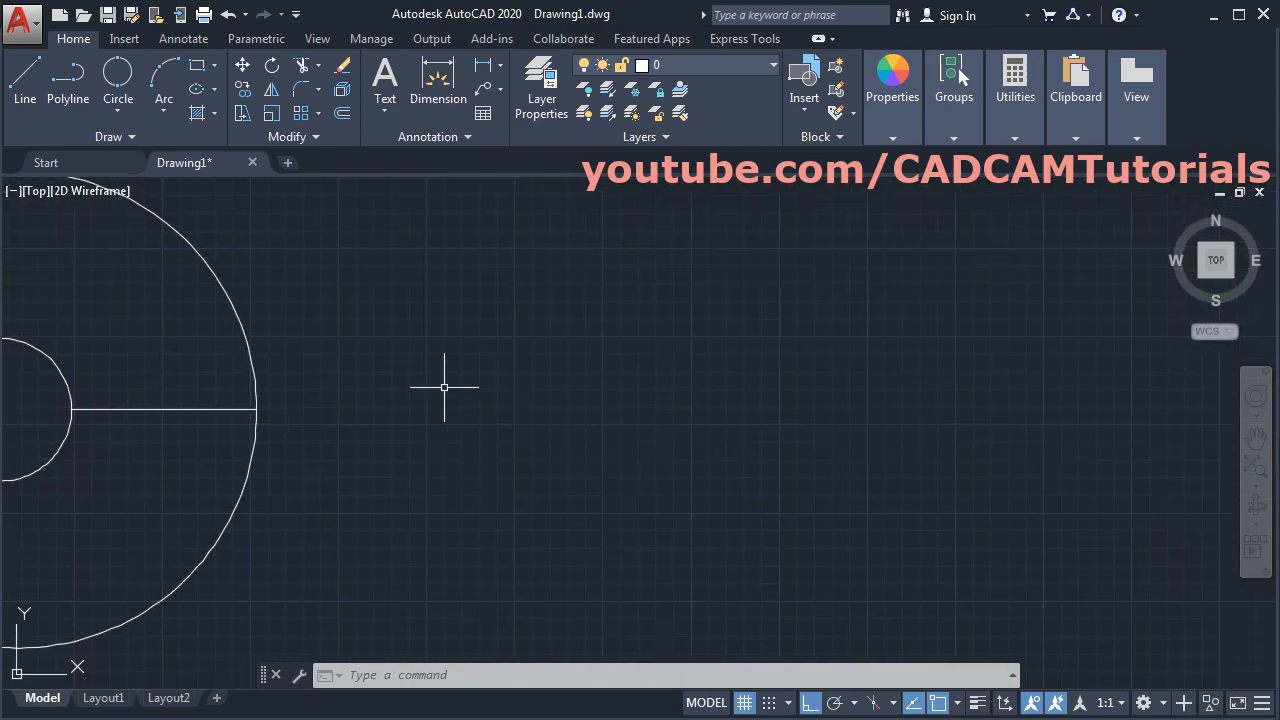
Draw a three-sided polygon by its edge, with a horizontal base, in the empty area right of the large circle
left_click(214, 65)
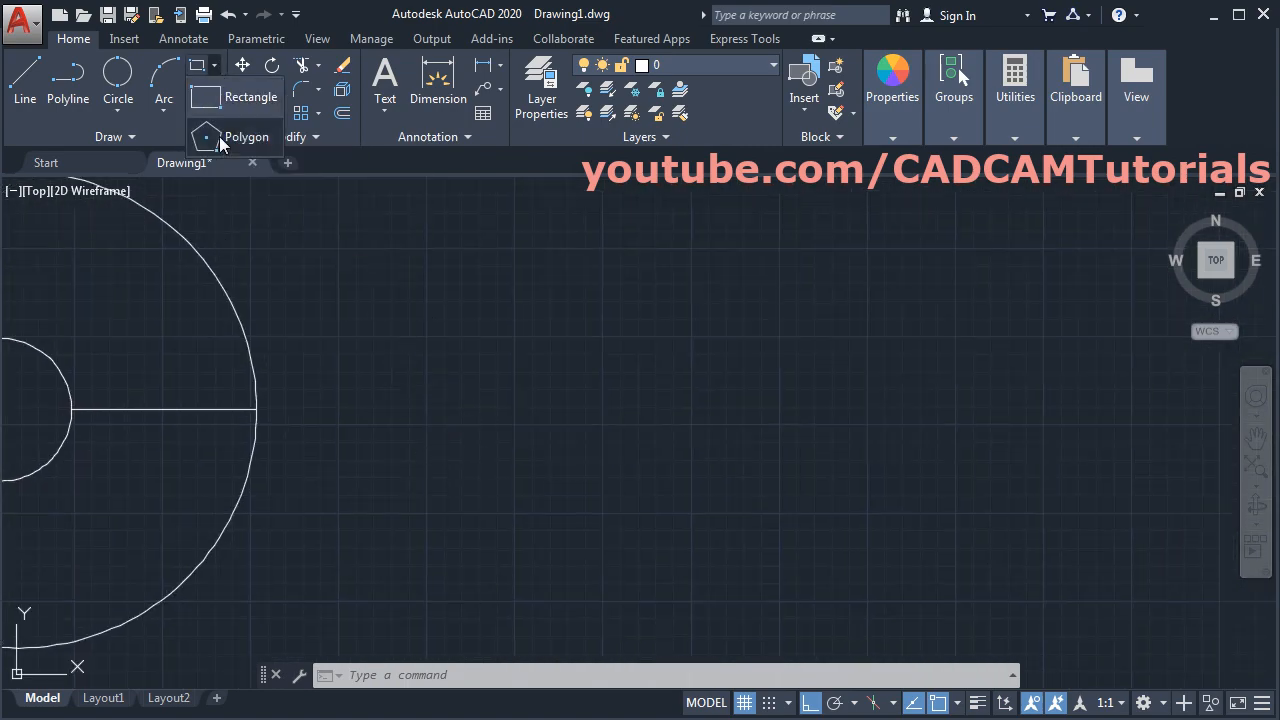
left_click(222, 140)
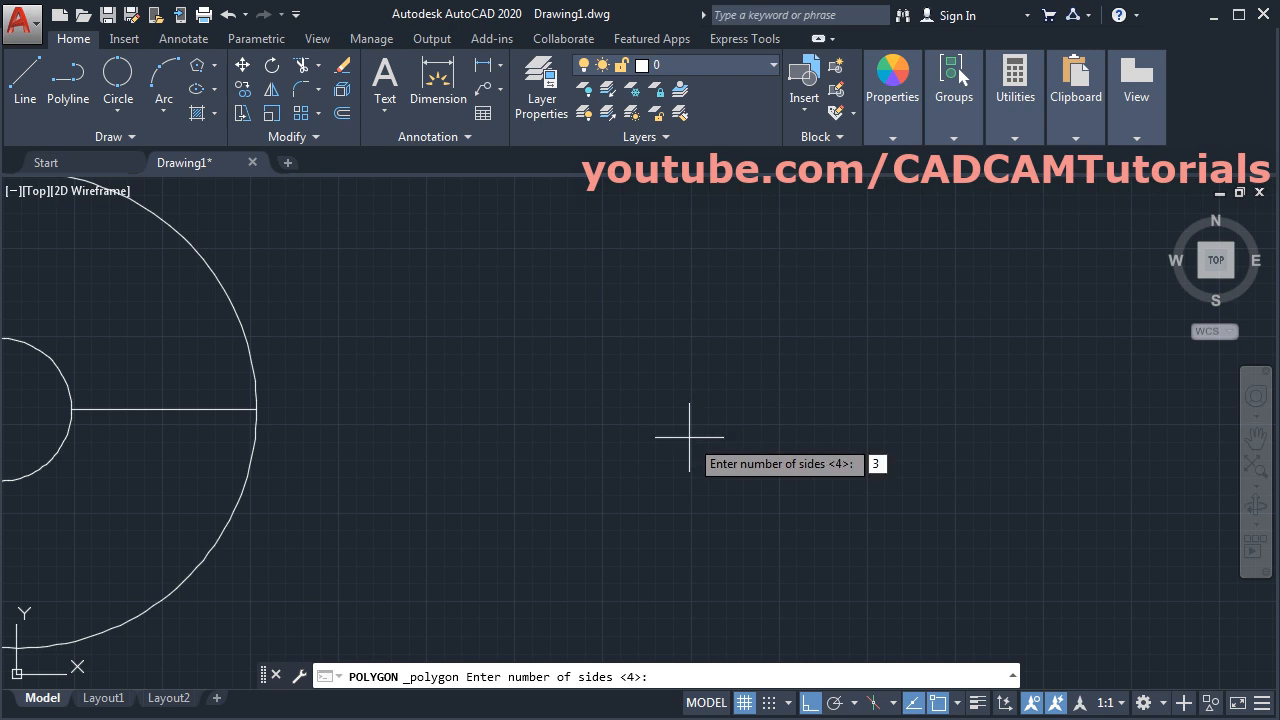
key("Return")
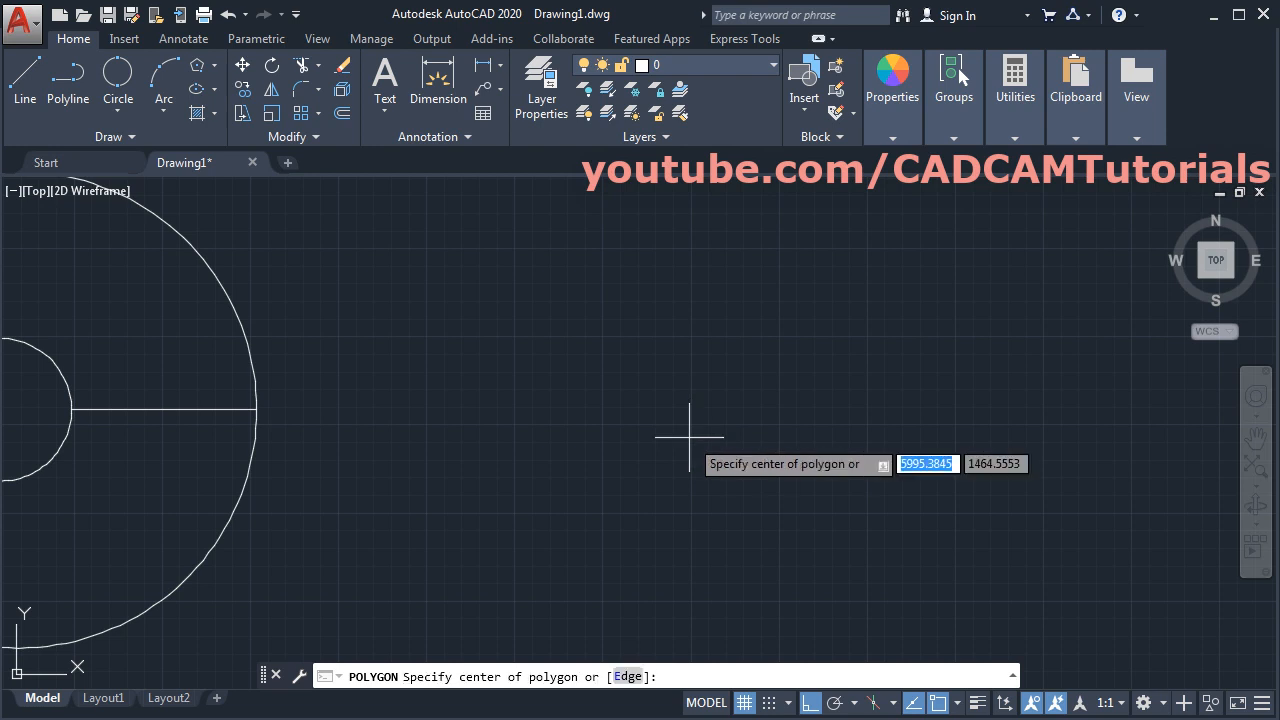
left_click(627, 678)
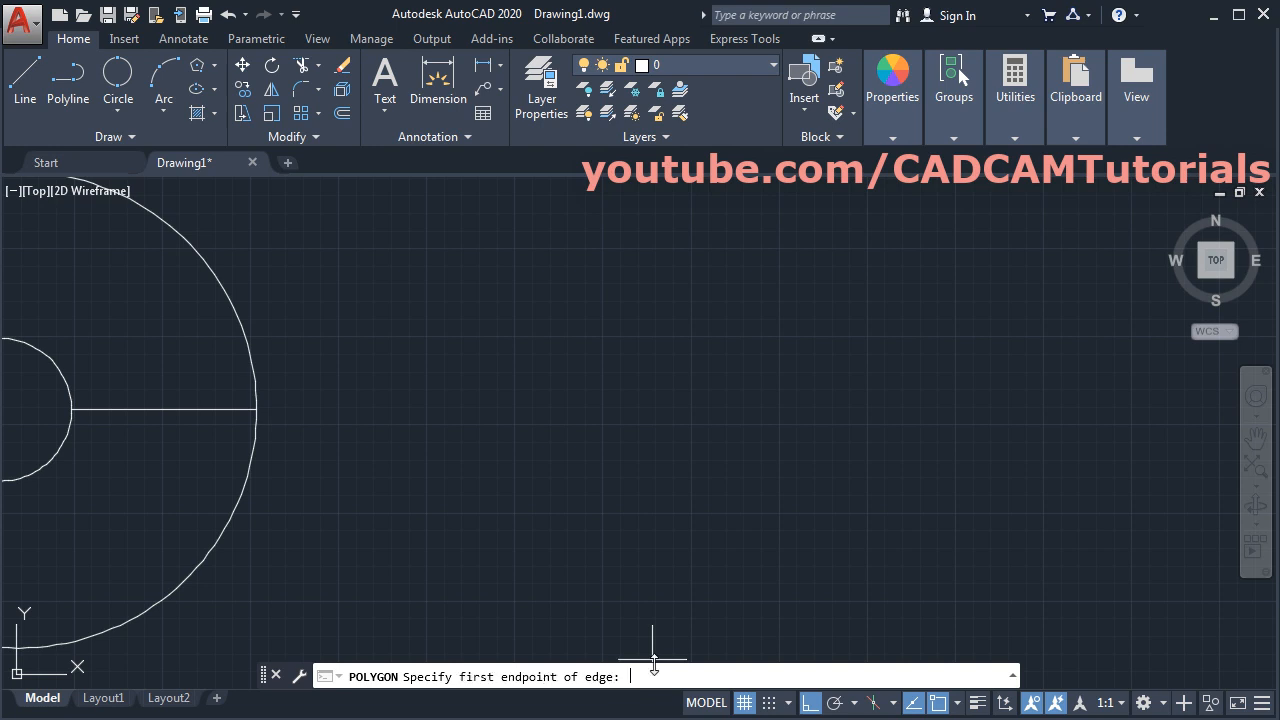
left_click(499, 541)
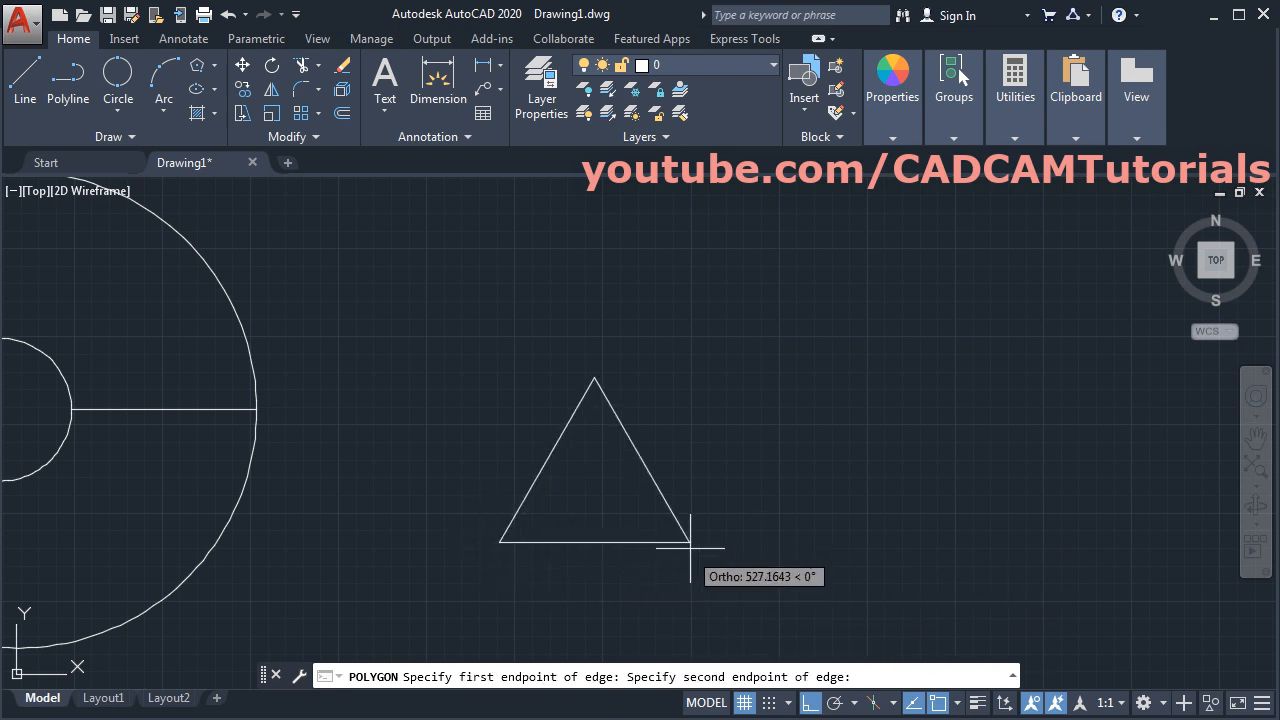
left_click(894, 537)
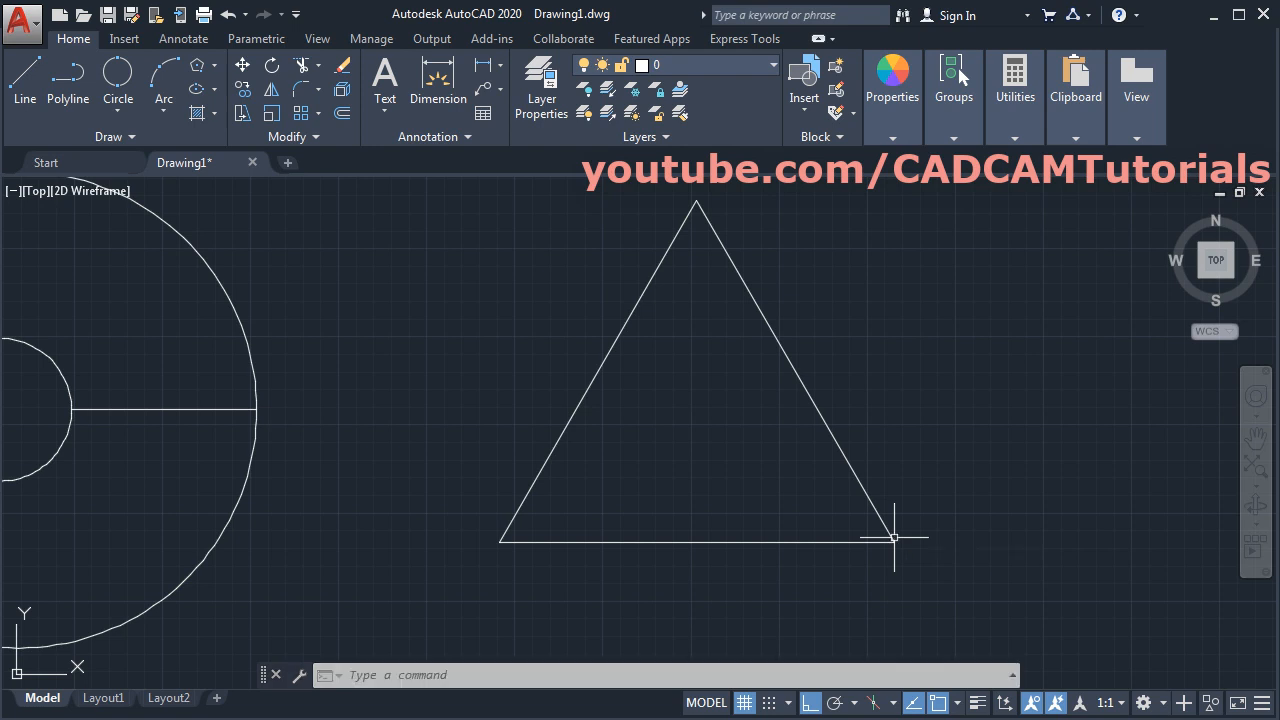
Draw a 3-Point circle inside the triangle through the midpoints of its three sides
mouse_move(749, 466)
middle_mouse_down()
mouse_move(700, 500)
mouse_move(691, 491)
middle_mouse_up()
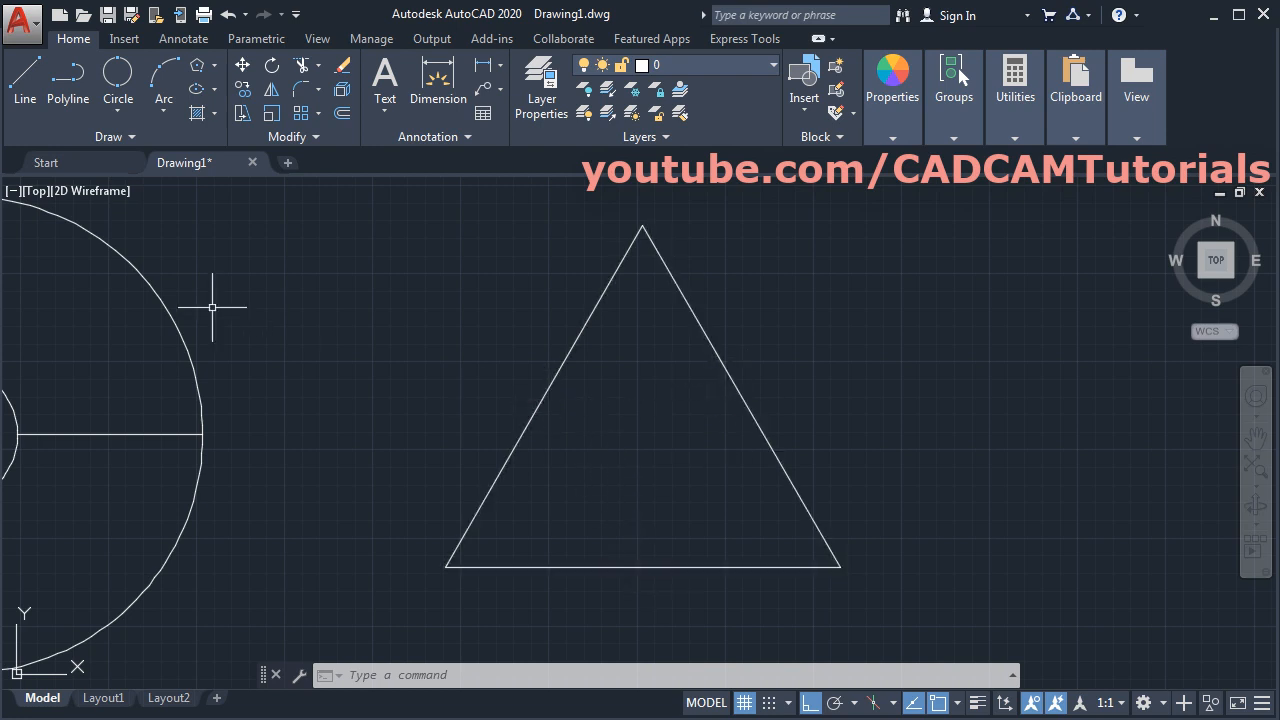
left_click(116, 110)
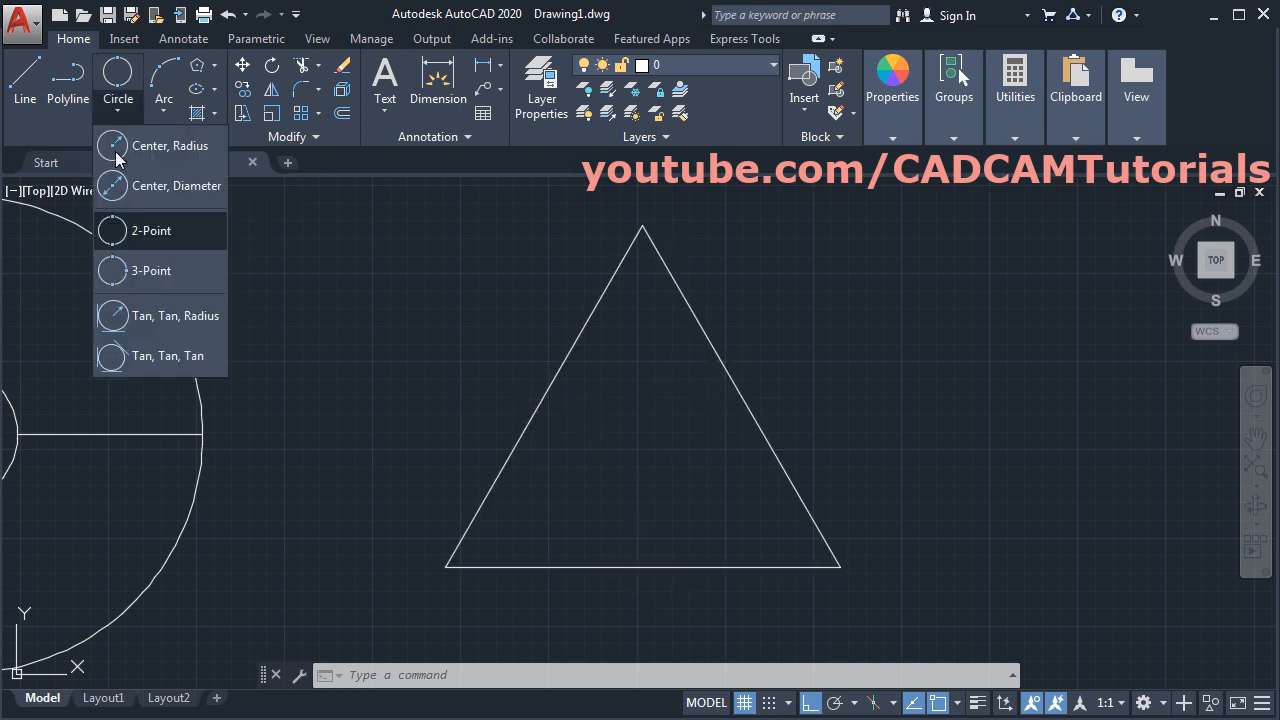
left_click(179, 275)
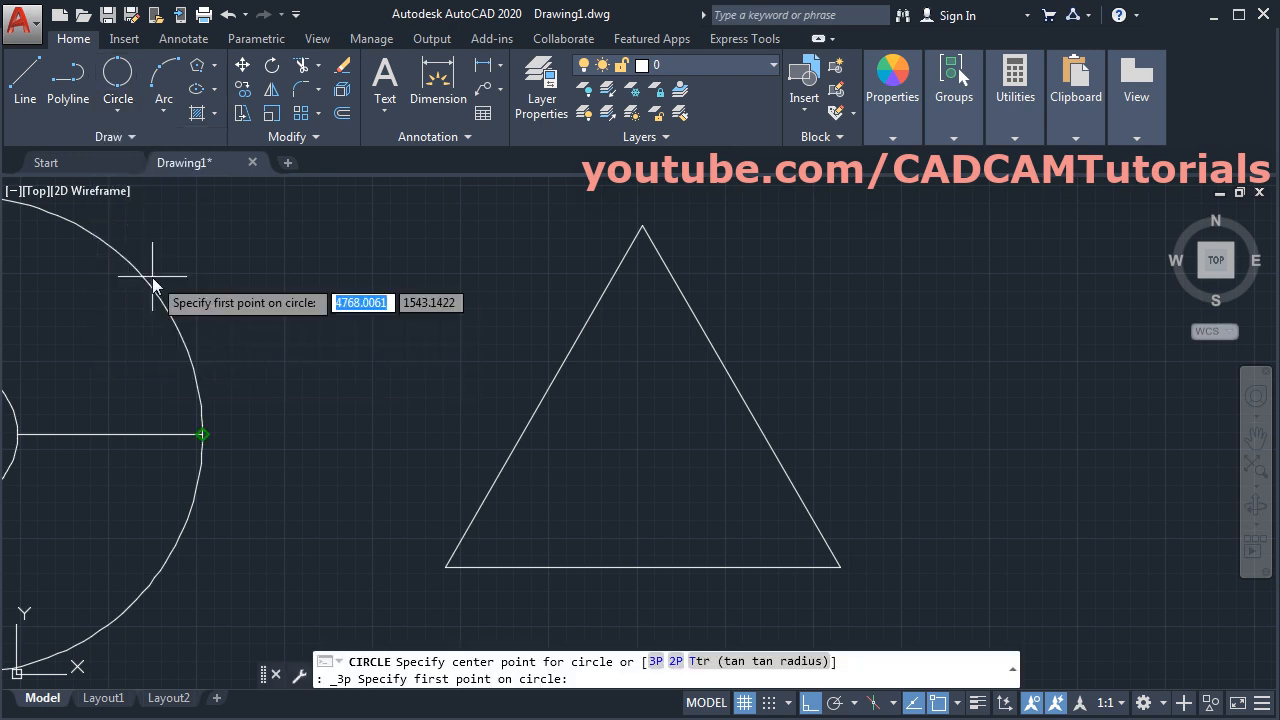
left_click(544, 397)
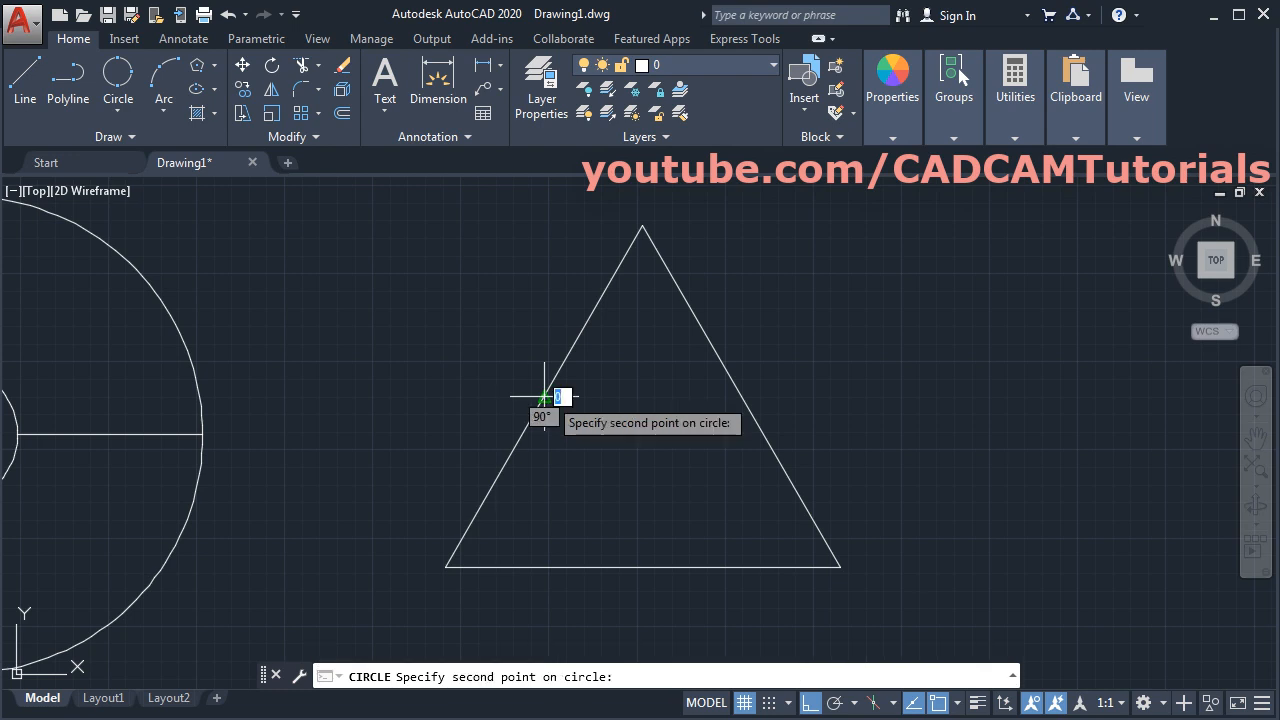
left_click(741, 397)
left_click(642, 567)
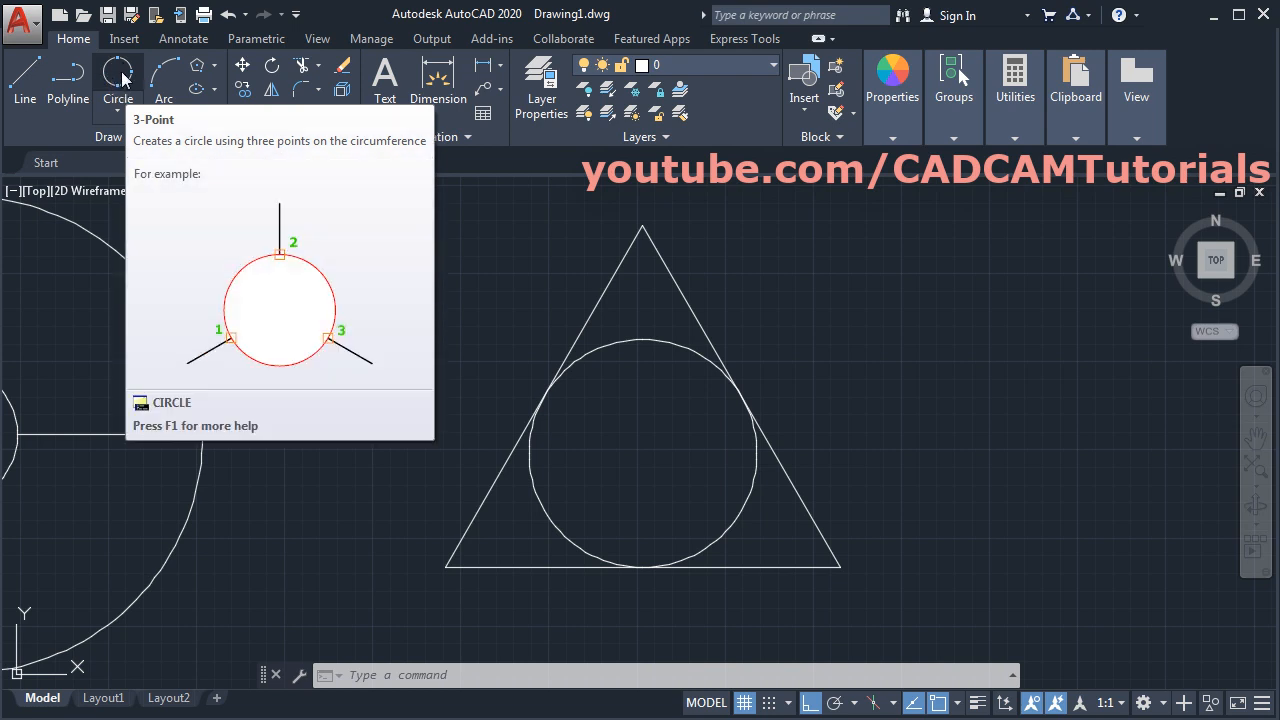
Draw a 3-Point circle around the triangle through its three corners
left_click(118, 76)
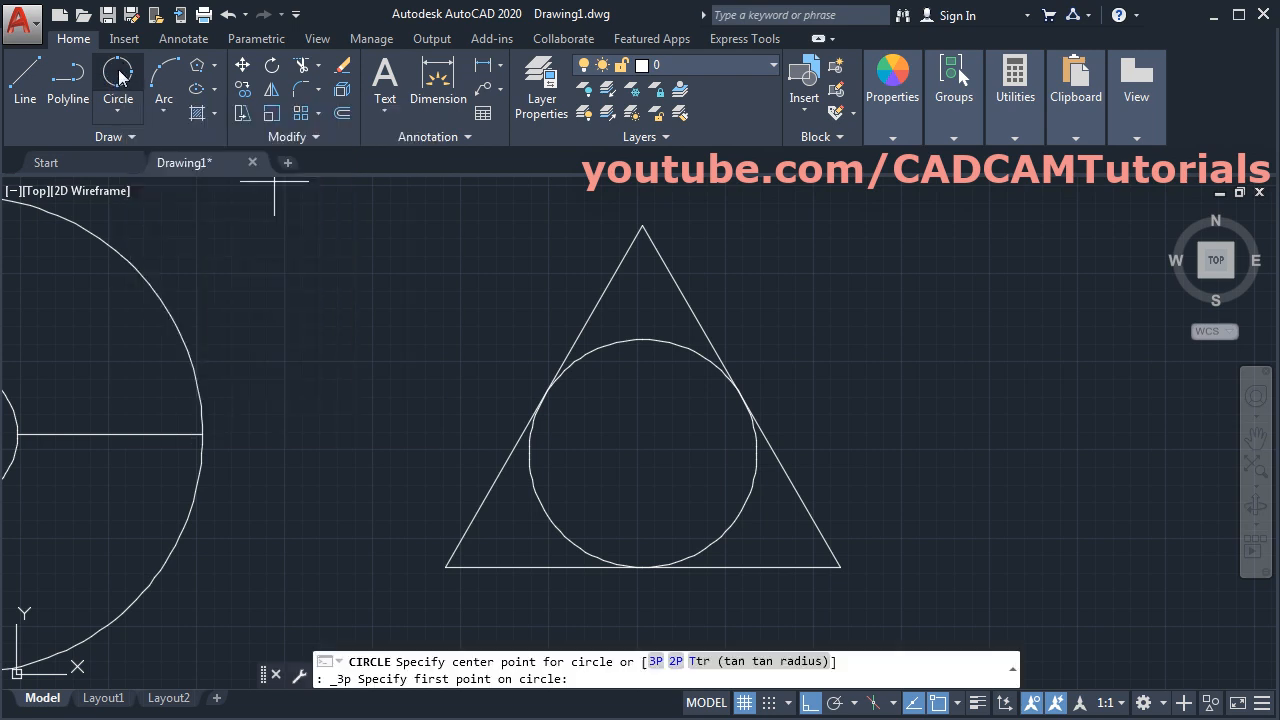
left_click(642, 226)
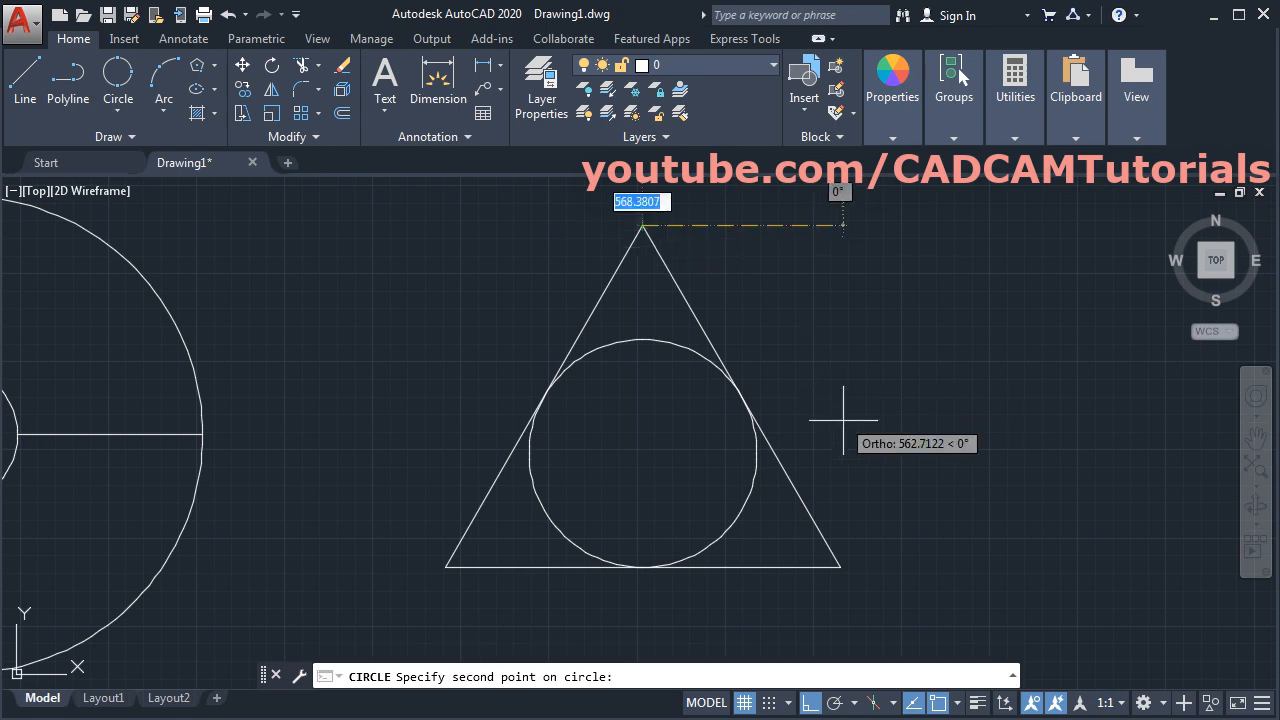
left_click(840, 567)
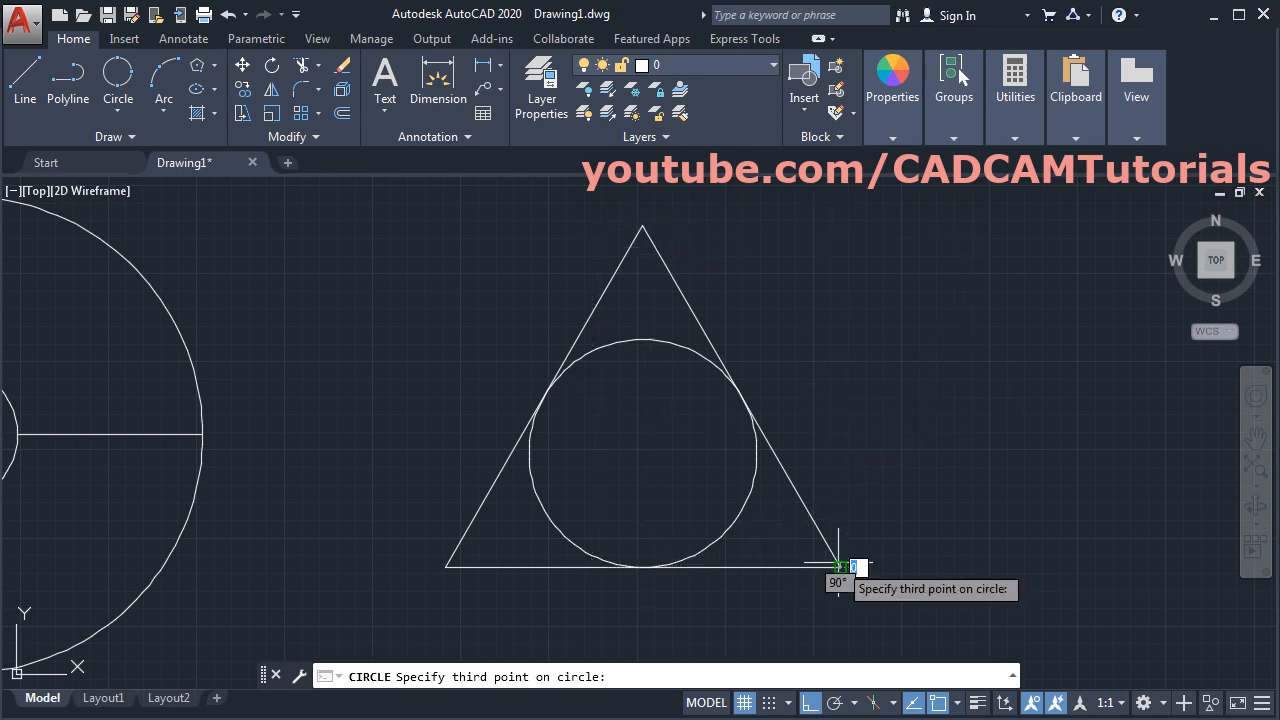
left_click(444, 562)
Draw a Tan, Tan, Radius circle of radius 400 tangent to the small inner circle's upper right and the horizontal line right of it
scroll(445, 297, "down", 2)
middle_click_drag(231, 353, 410, 396)
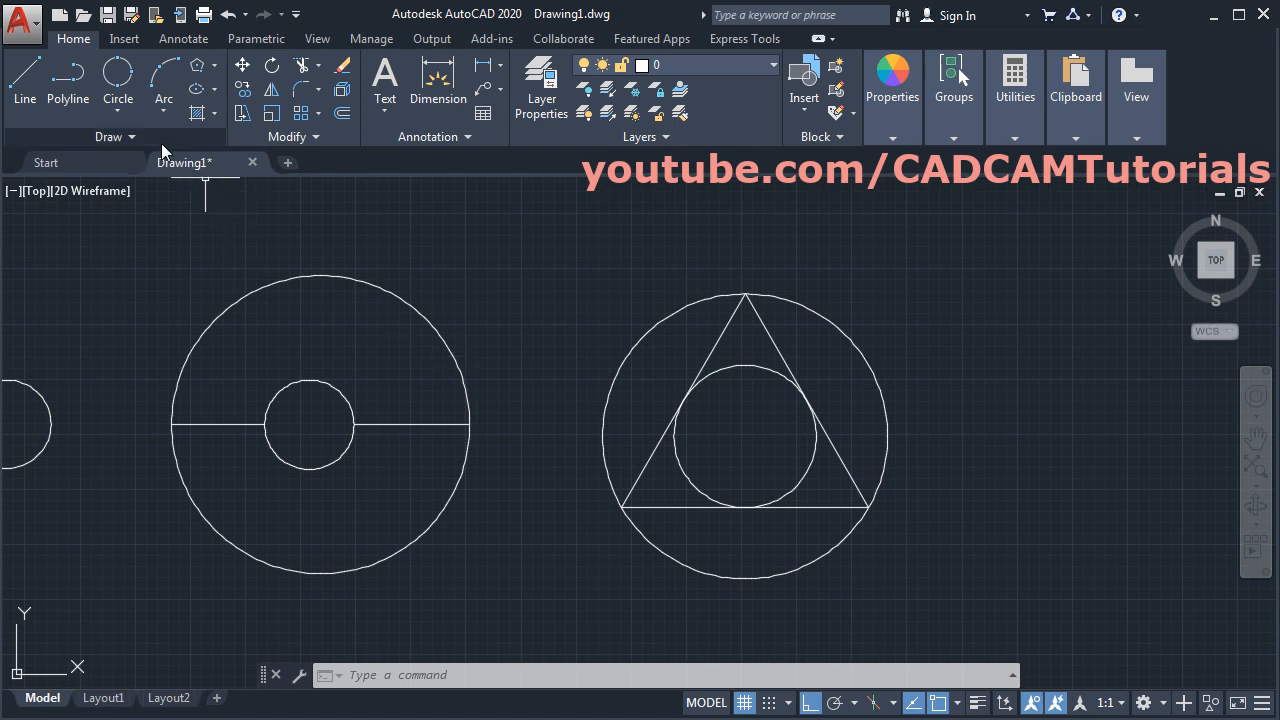
left_click(116, 110)
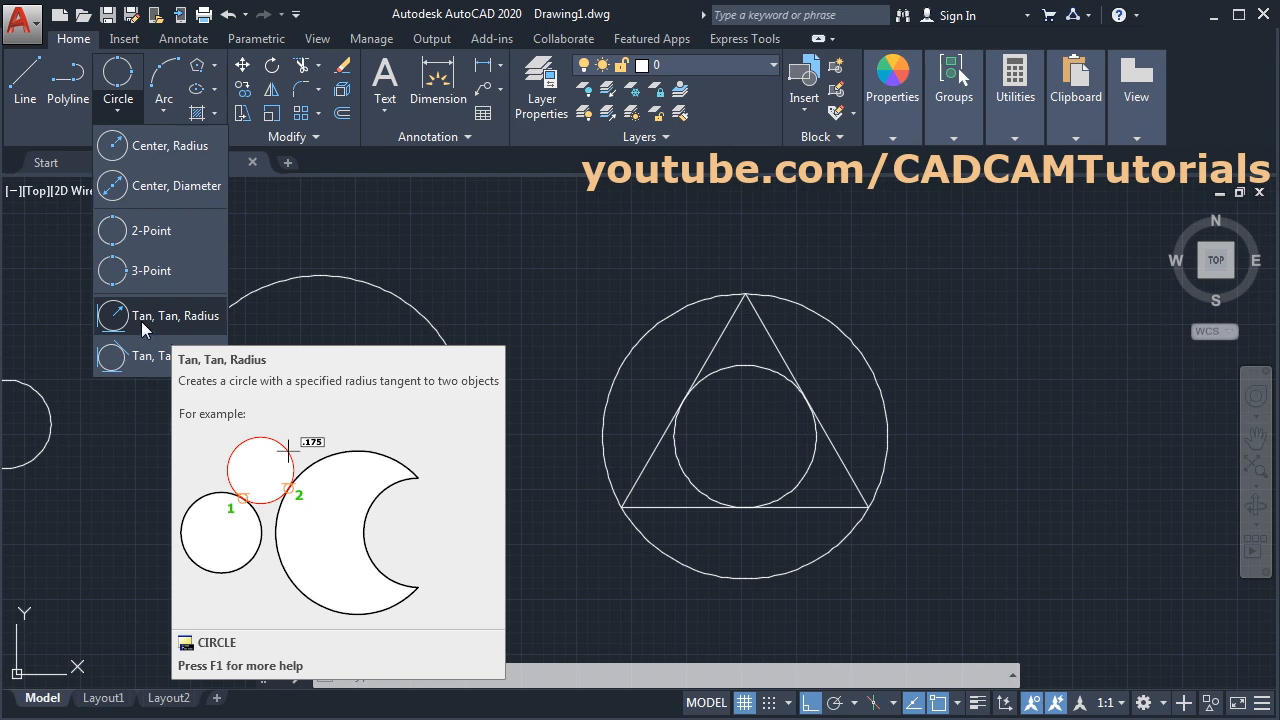
left_click(141, 321)
scroll(400, 388, "up", 4)
middle_click_drag(383, 408, 468, 434)
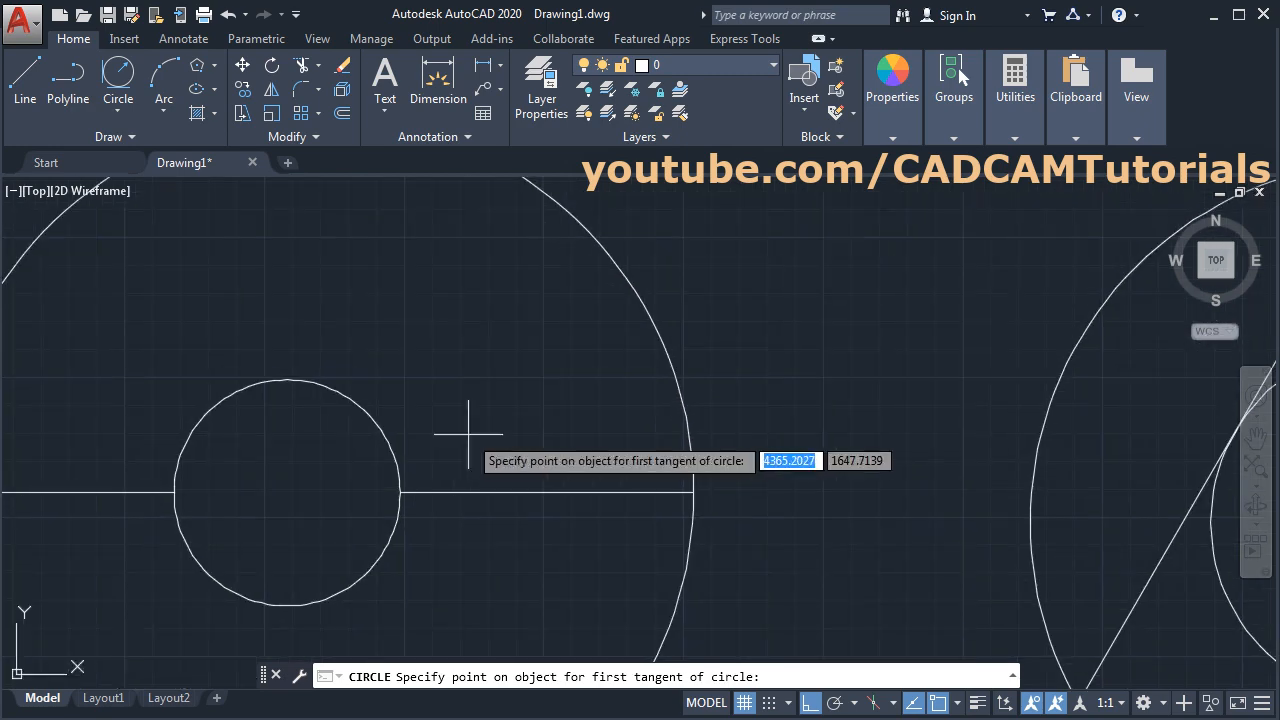
left_click(349, 398)
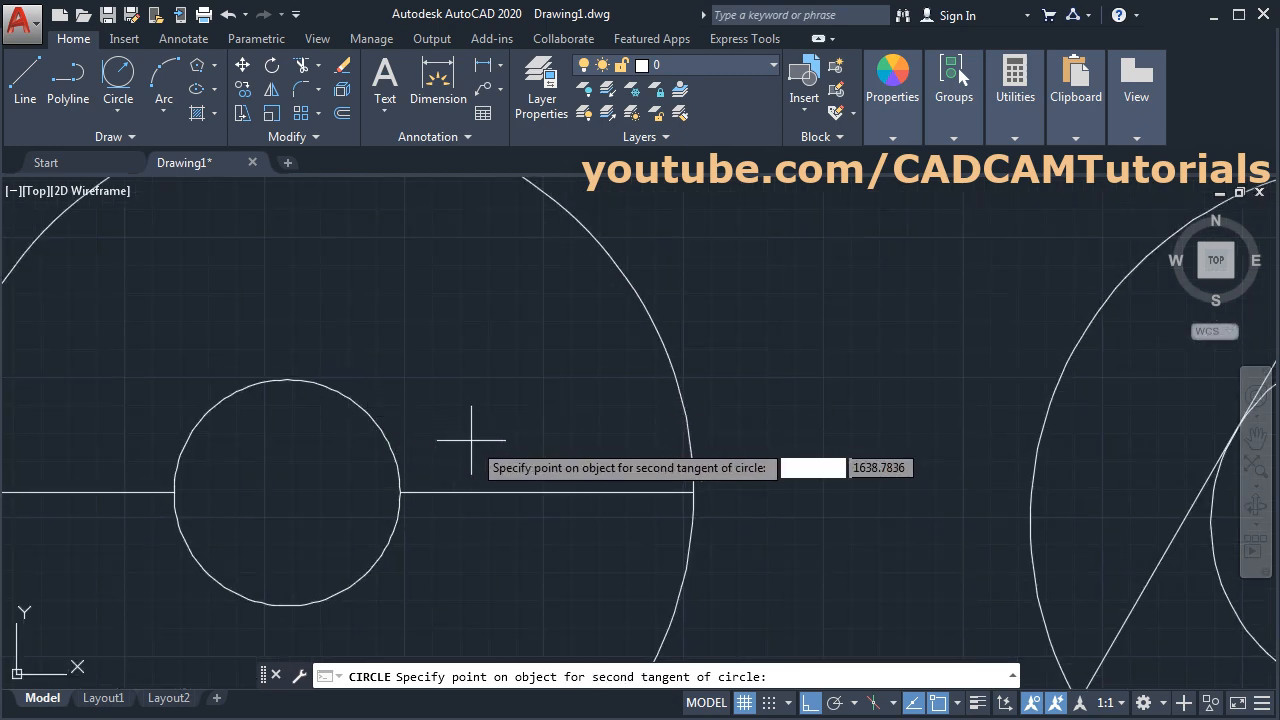
left_click(488, 491)
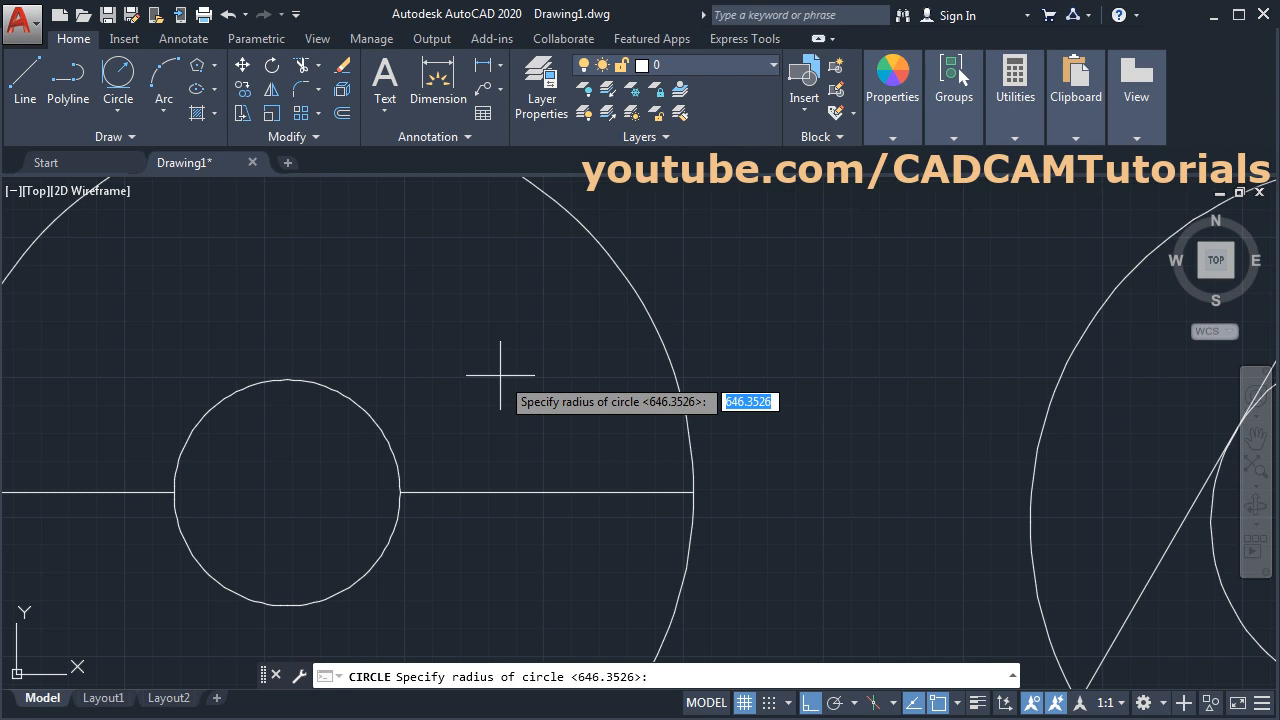
type("400")
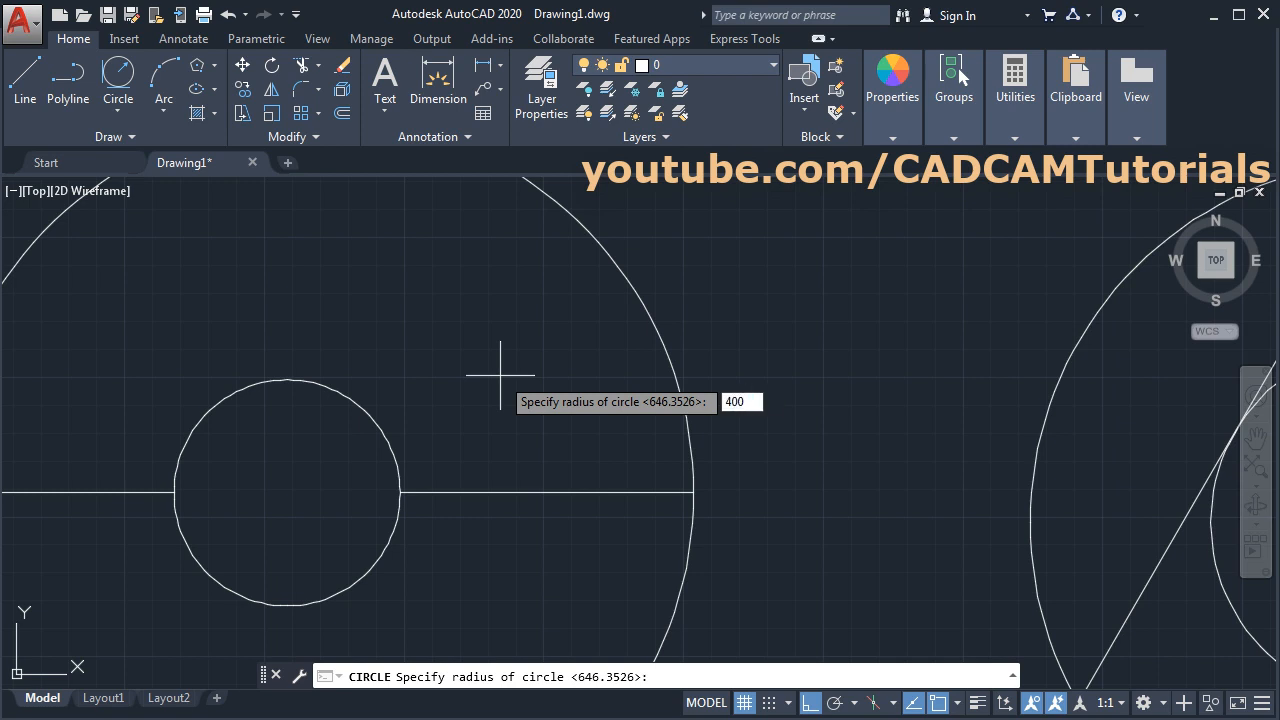
key("Return")
Draw another Tan, Tan, Radius circle of radius 400 tangent to the small inner circle's upper left and the left side of the first radius-400 circle
scroll(563, 377, "down", 2)
middle_click_drag(614, 371, 649, 439)
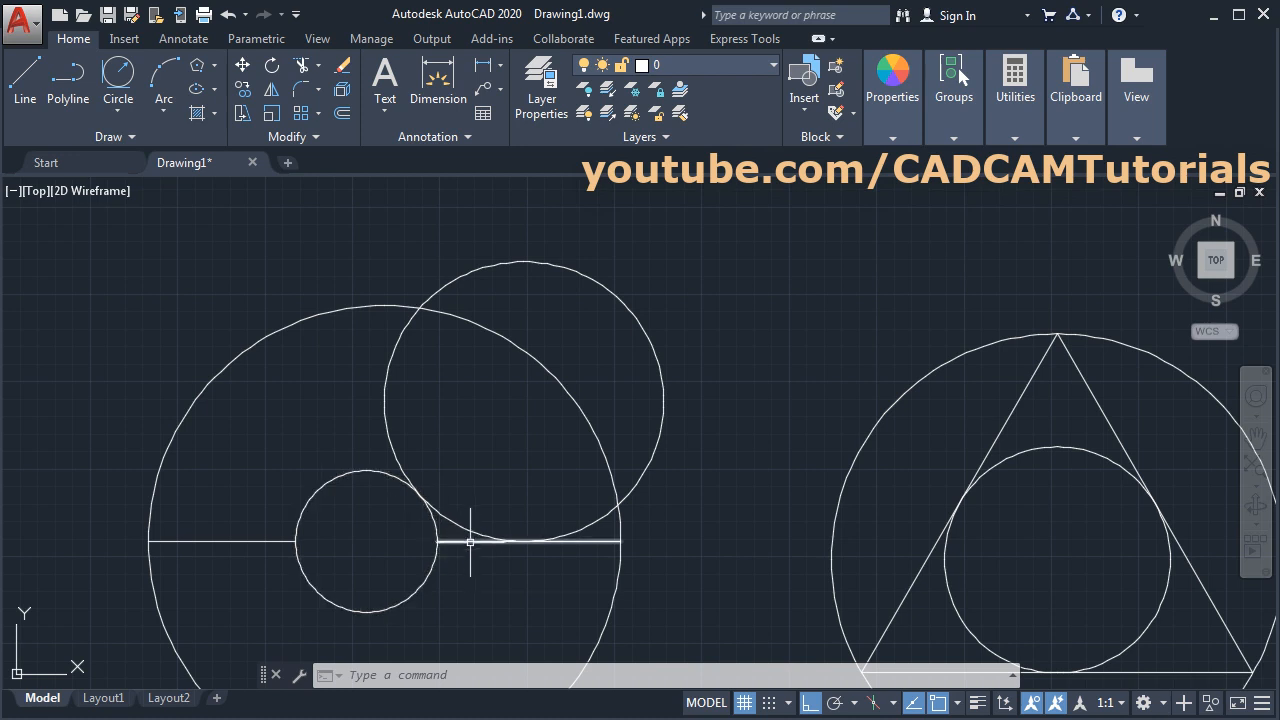
mouse_move(435, 467)
middle_mouse_down()
mouse_move(540, 471)
mouse_move(615, 446)
middle_mouse_up()
scroll(593, 441, "up", 2)
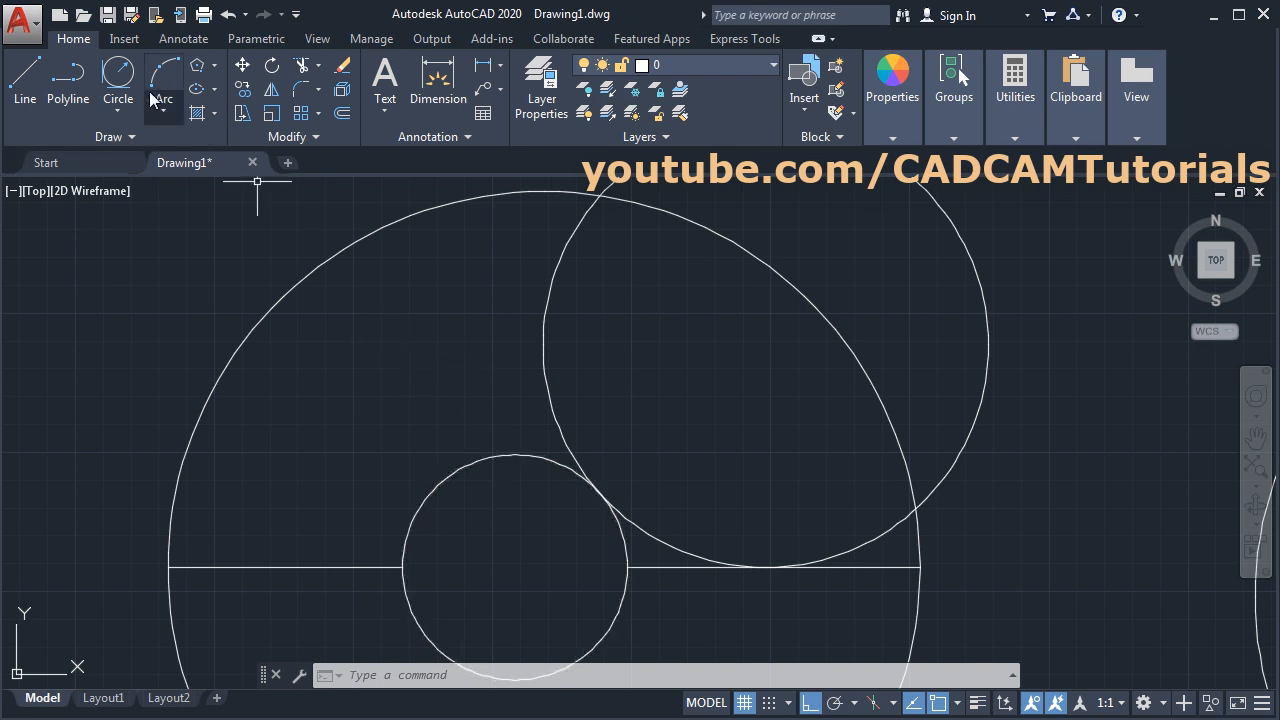
left_click(118, 80)
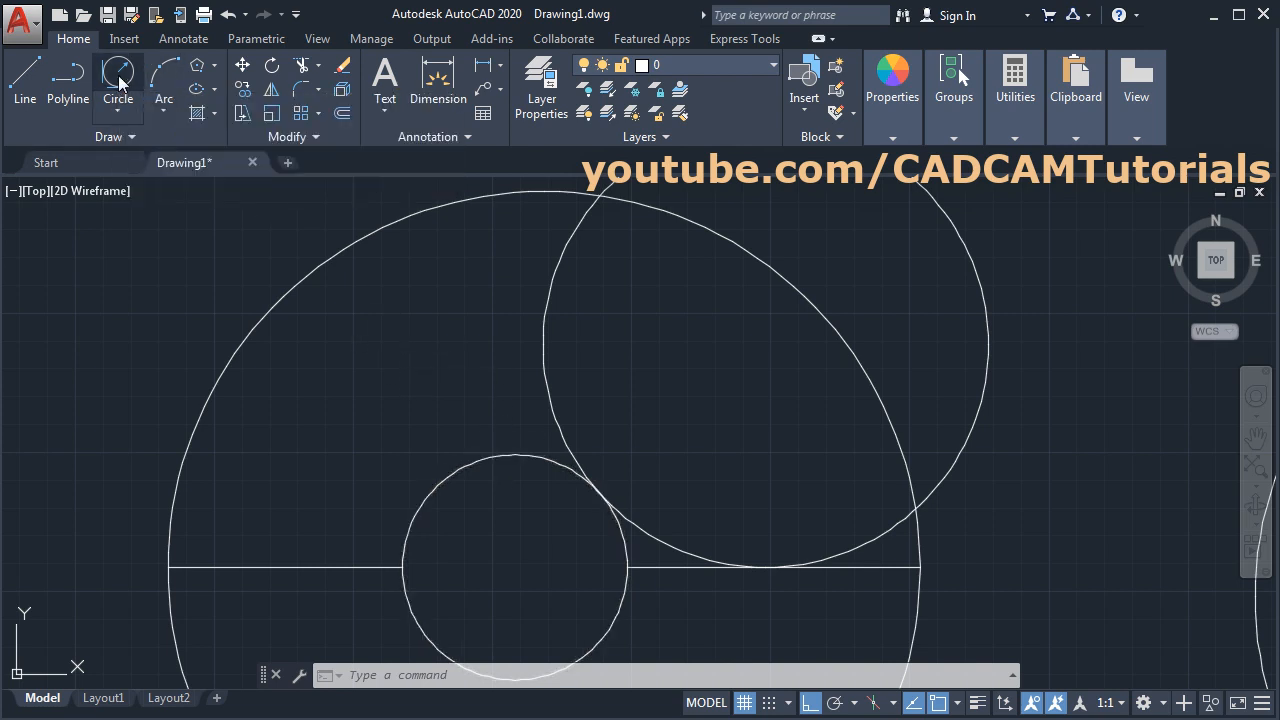
left_click(460, 470)
left_click(544, 334)
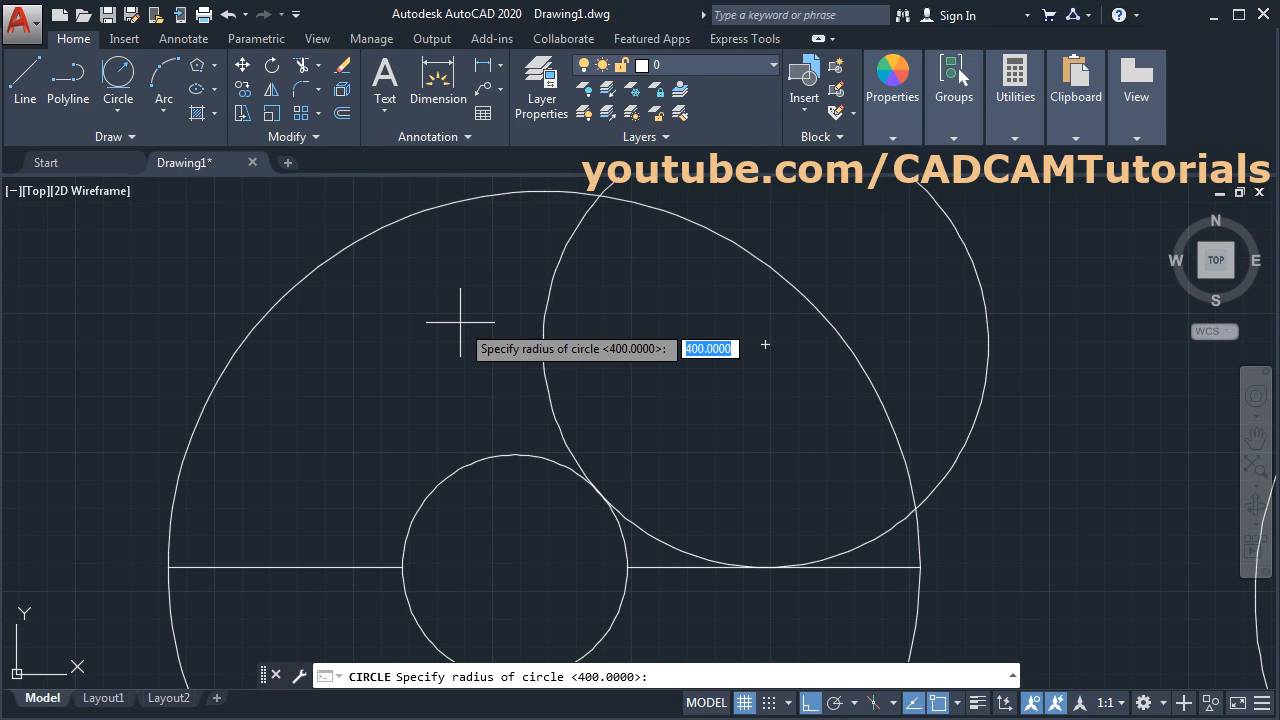
key("Return")
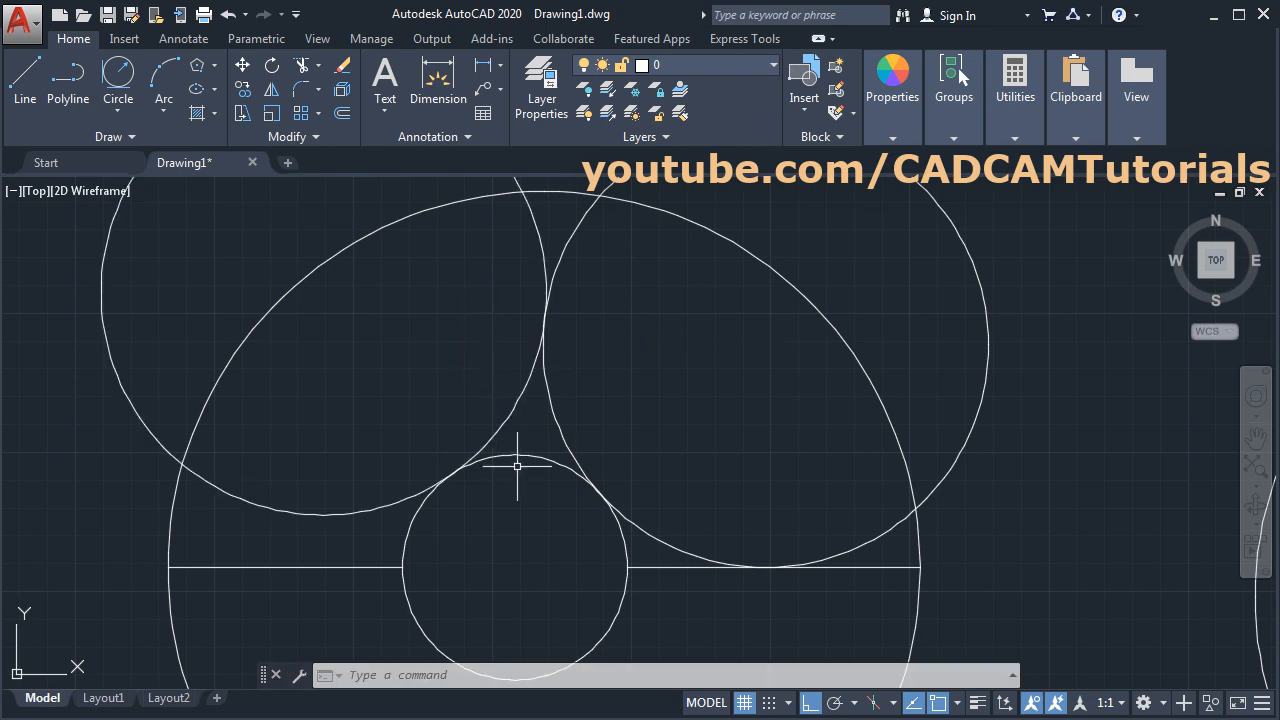
Draw a Tan, Tan, Radius circle of radius 1200 enclosing and tangent to the right radius-400 circle and the small inner circle's lower left
scroll(514, 471, "down", 5)
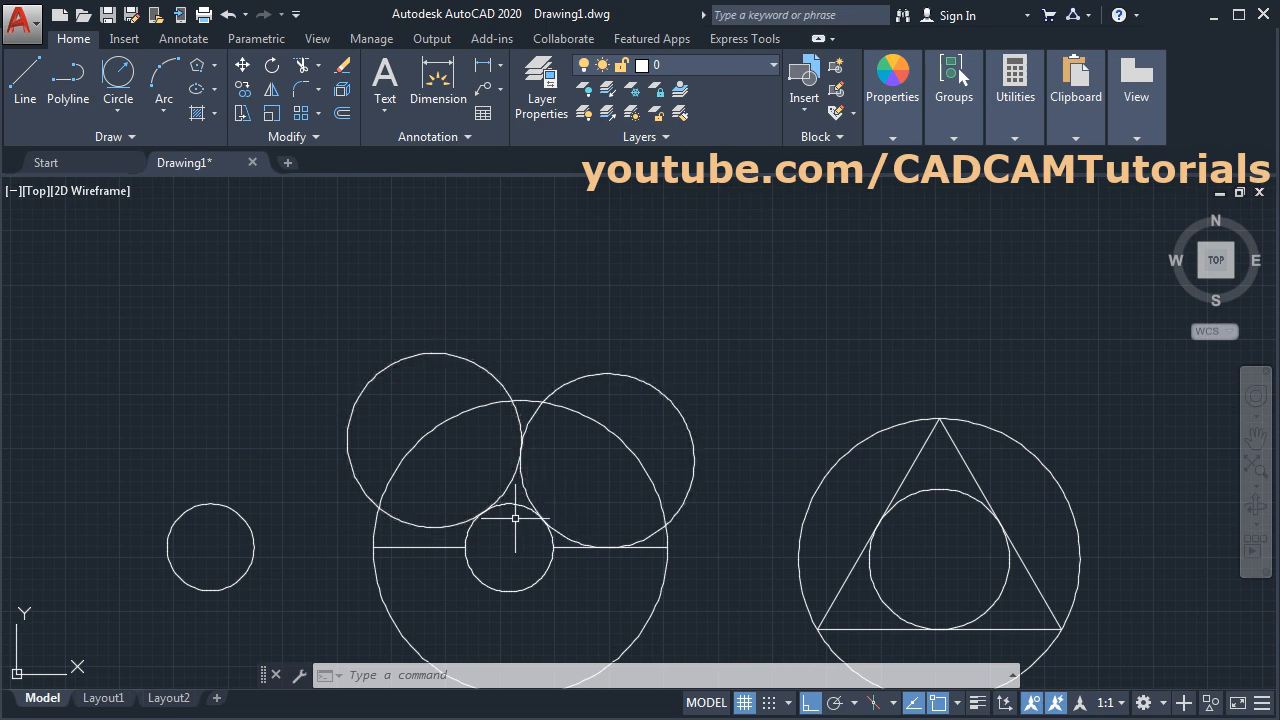
middle_click_drag(514, 522, 455, 454)
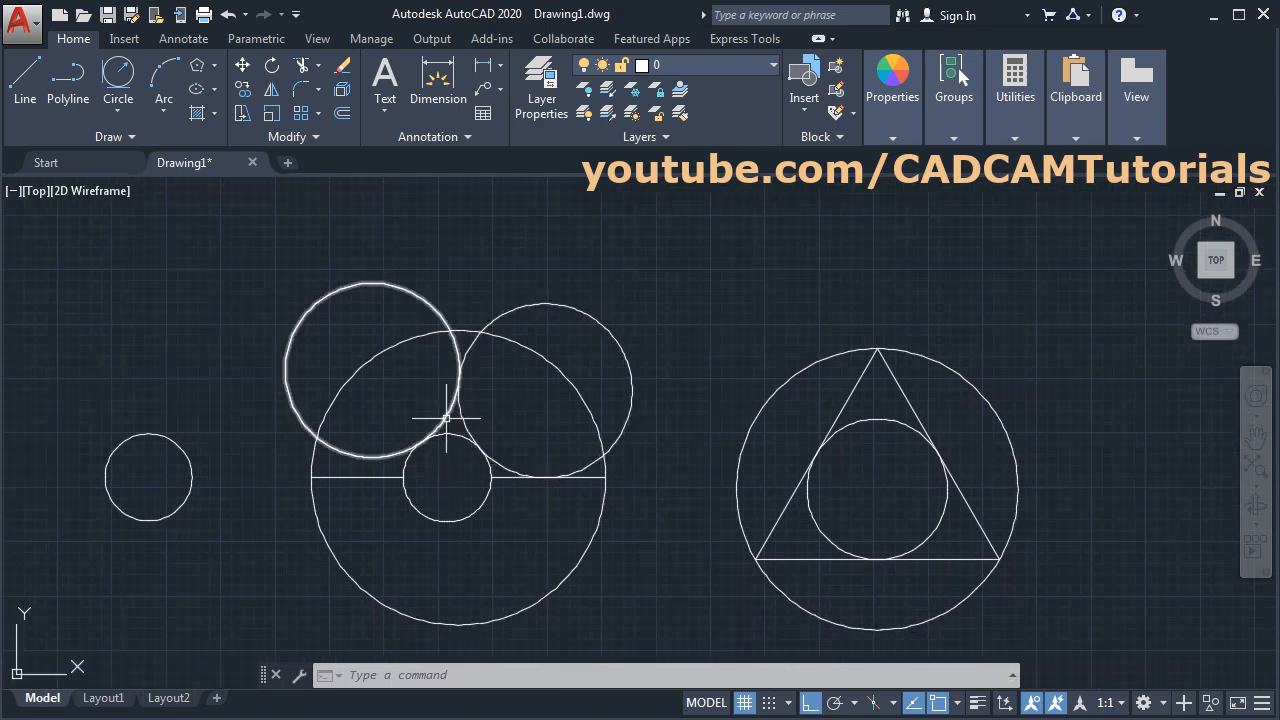
middle_click_drag(500, 423, 417, 368)
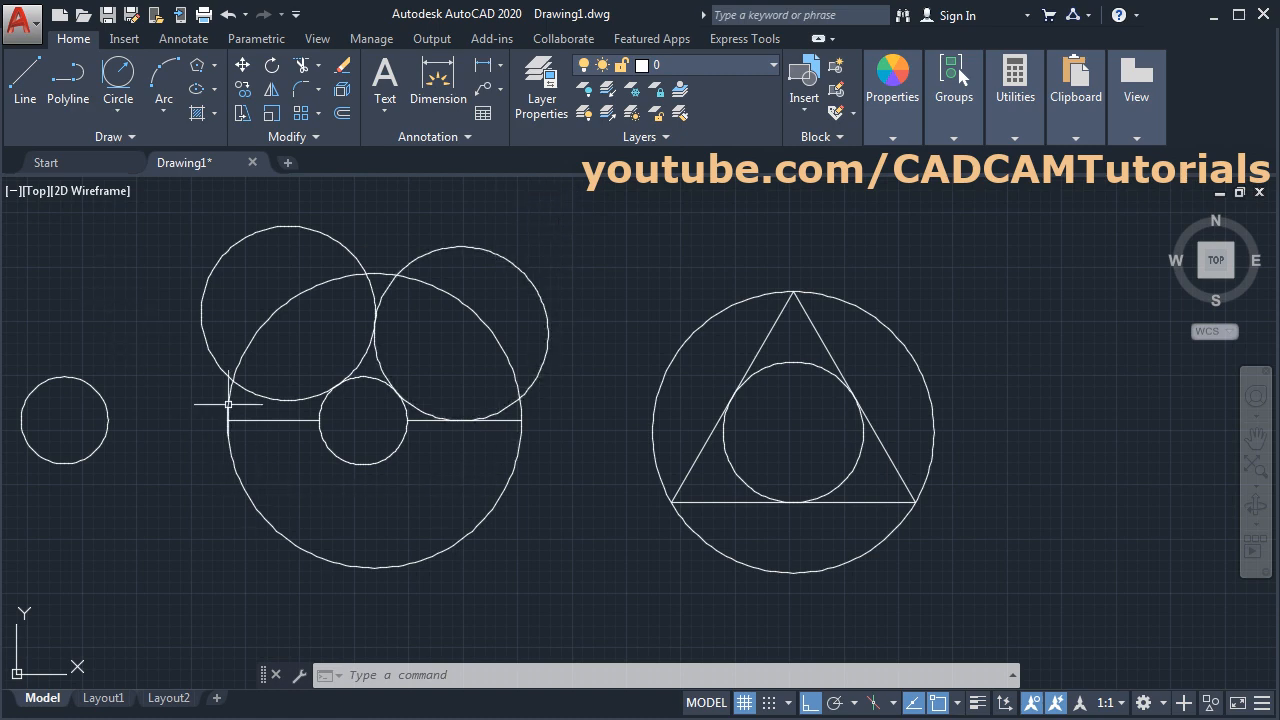
scroll(423, 371, "up", 3)
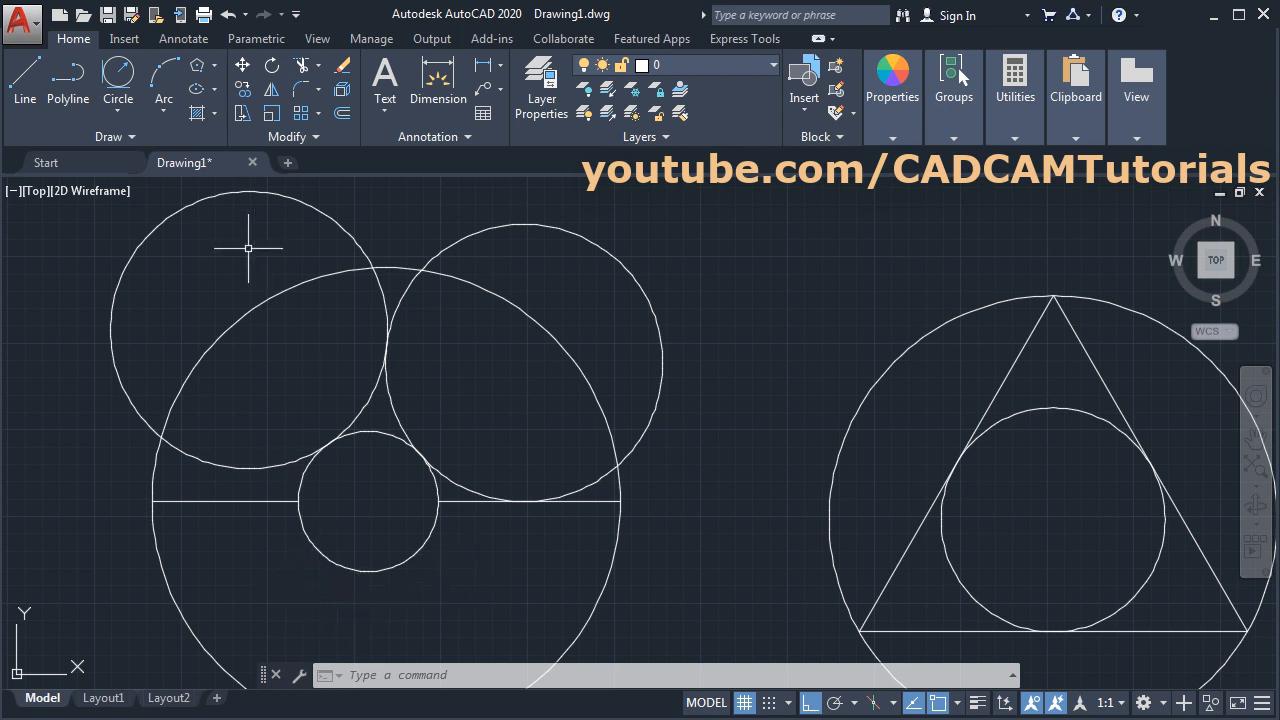
left_click(118, 110)
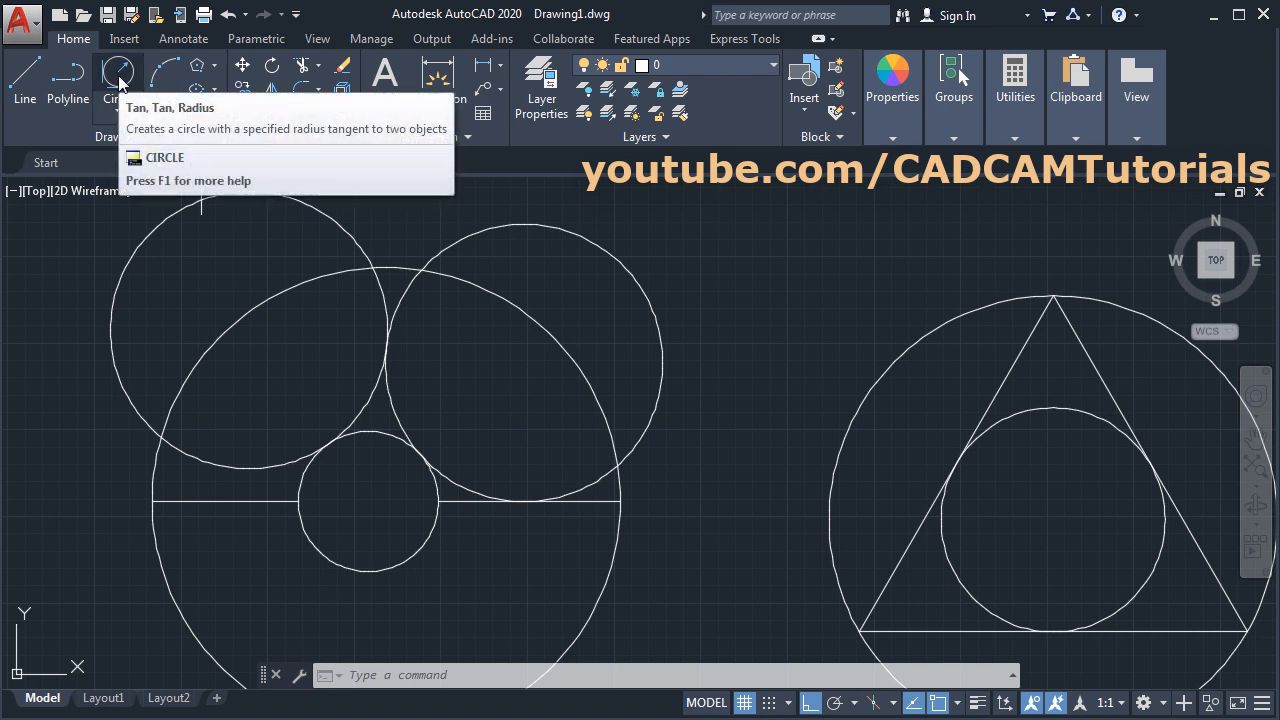
left_click(150, 172)
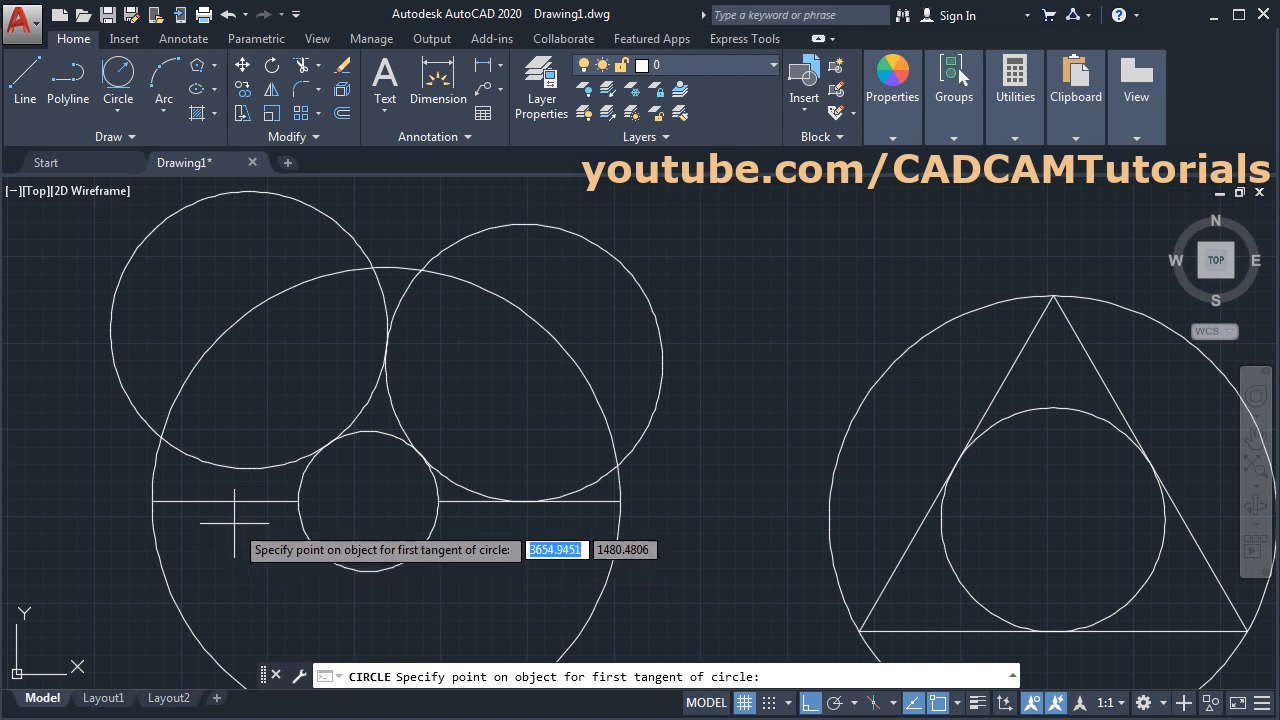
left_click(648, 300)
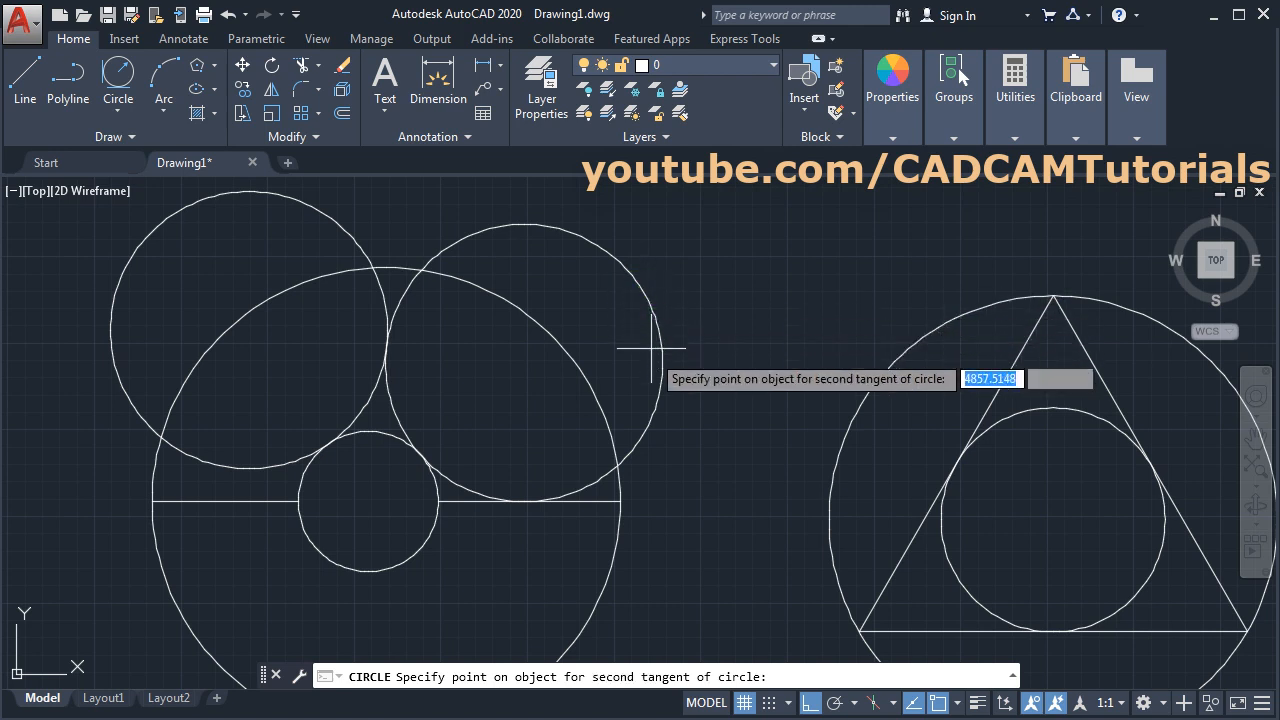
left_click(316, 552)
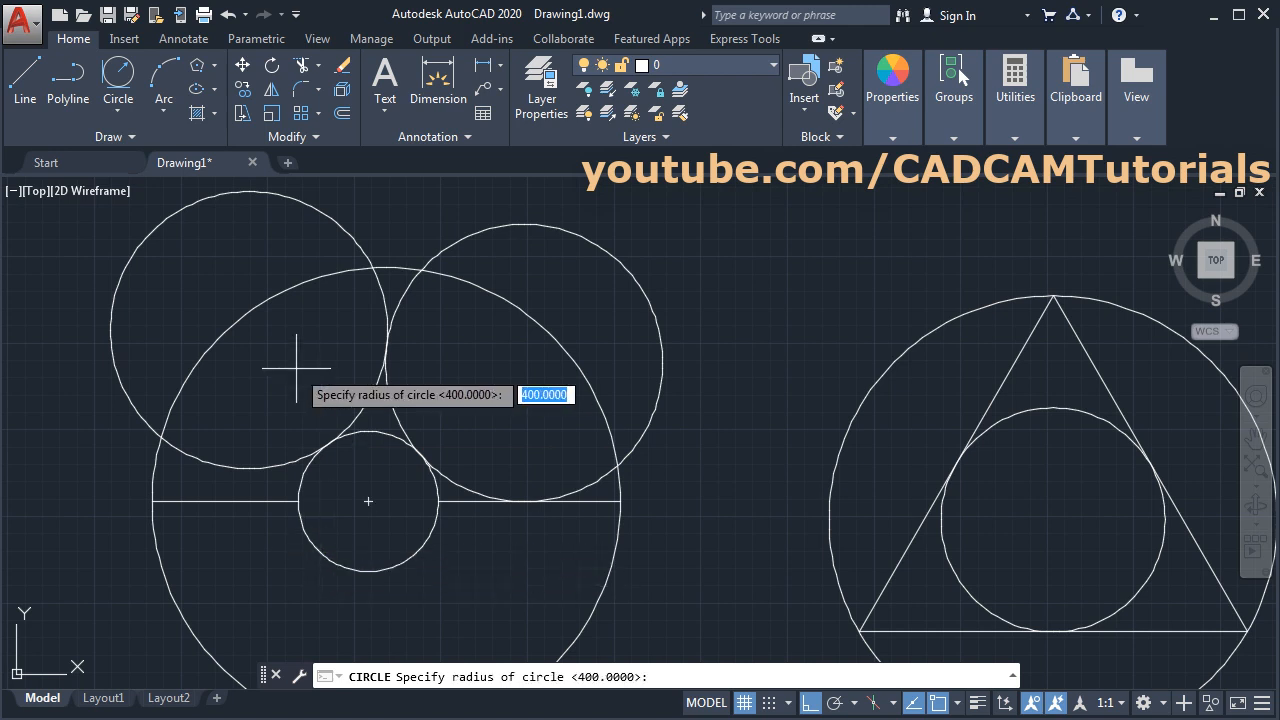
type("1200")
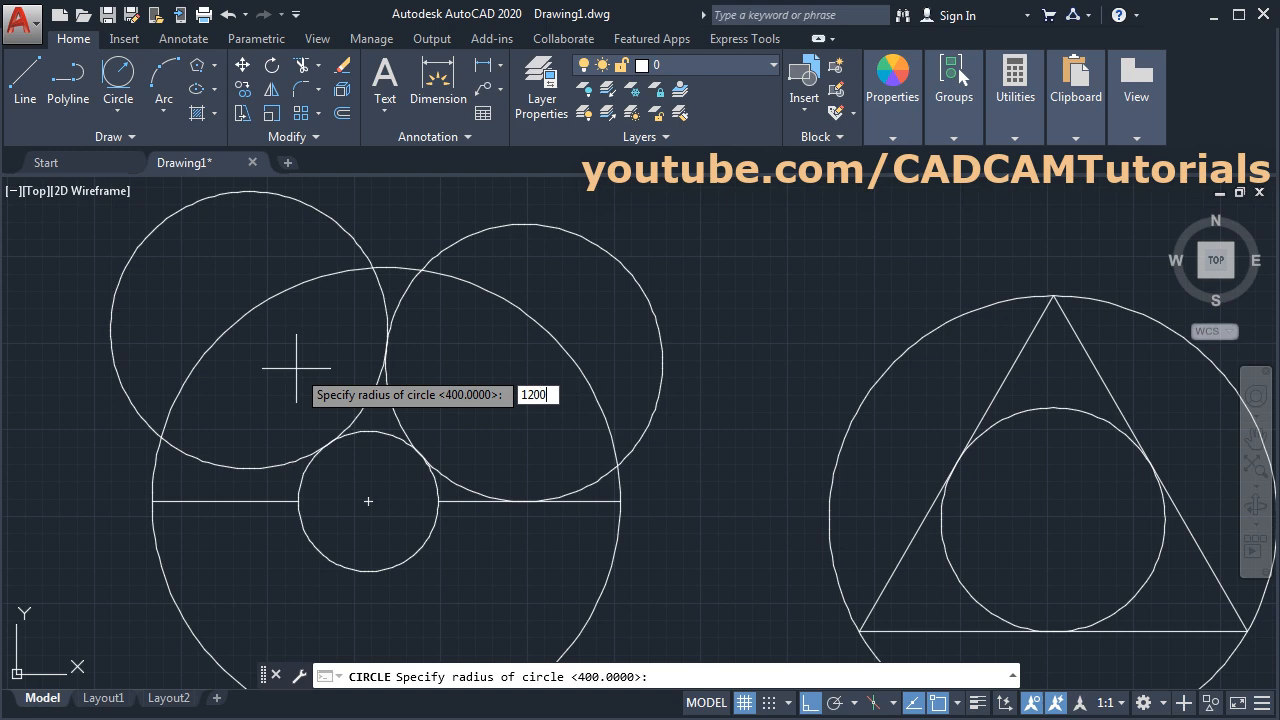
key("Return")
scroll(434, 570, "down", 4)
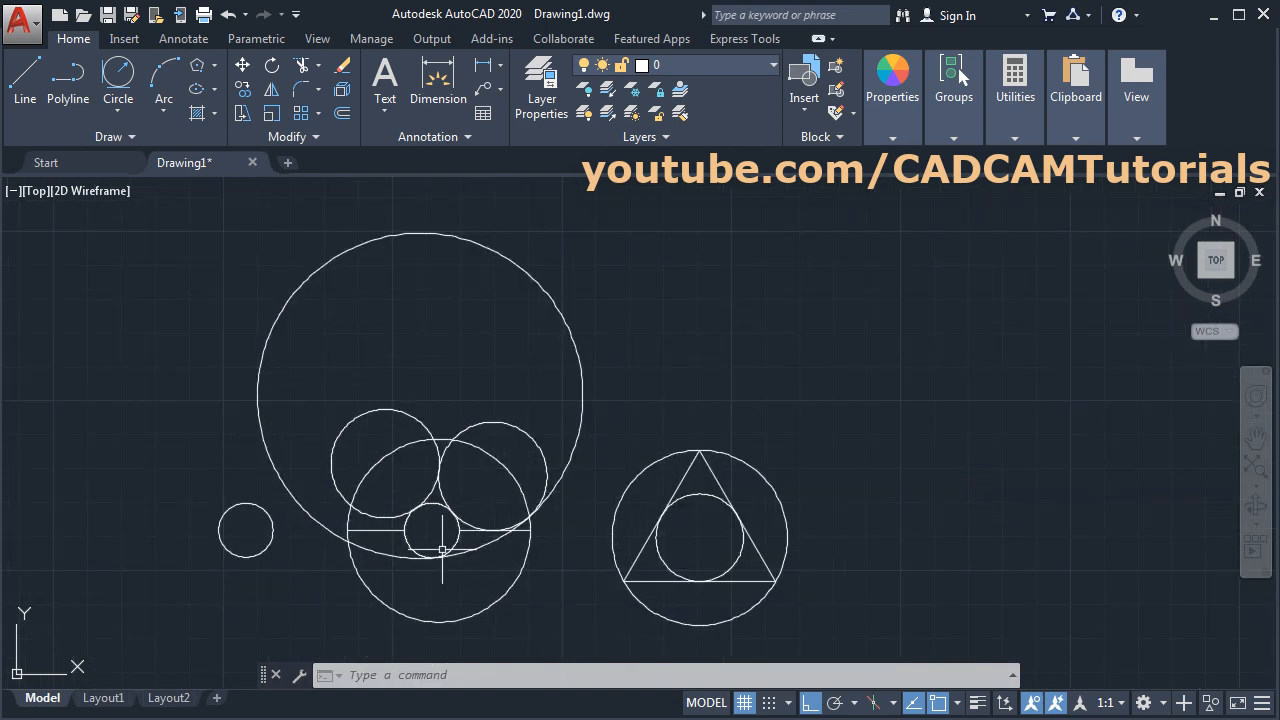
Draw a Tan, Tan, Tan circle in the triangle's lower right corner, tangent to the inscribed circle, the right side and the base
scroll(442, 549, "up", 4)
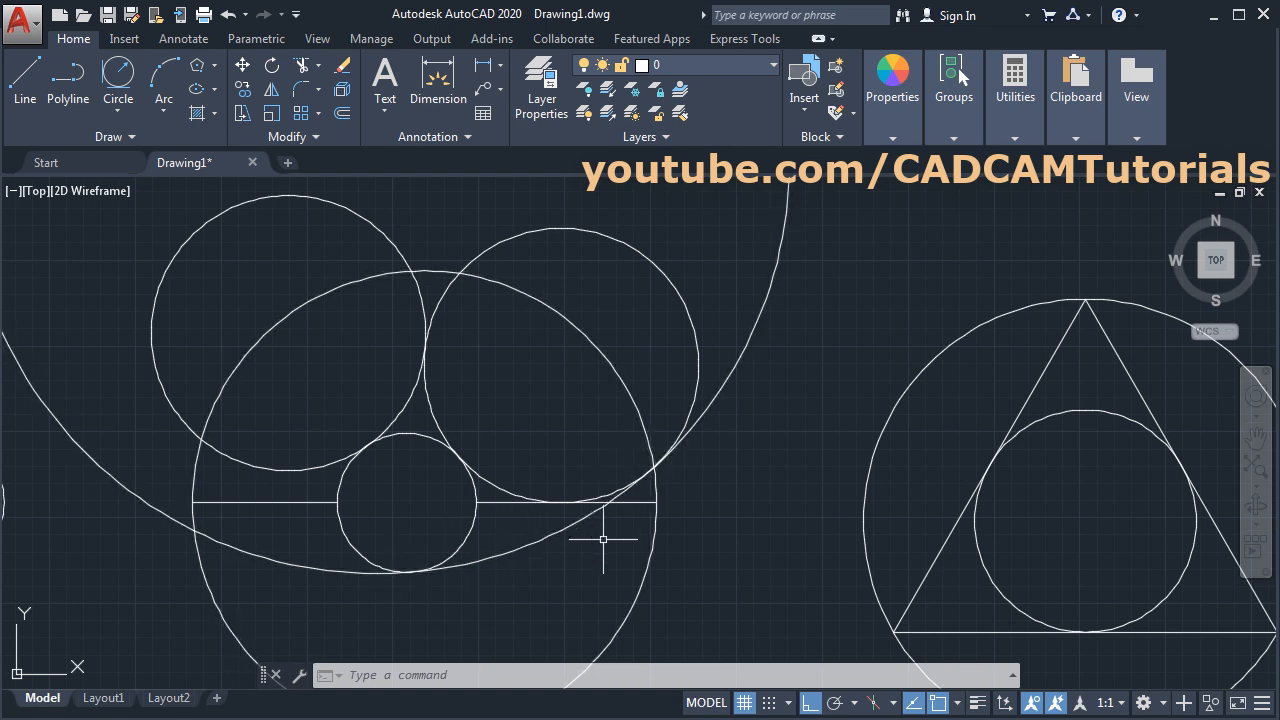
scroll(593, 523, "down", 1)
scroll(650, 575, "down", 1)
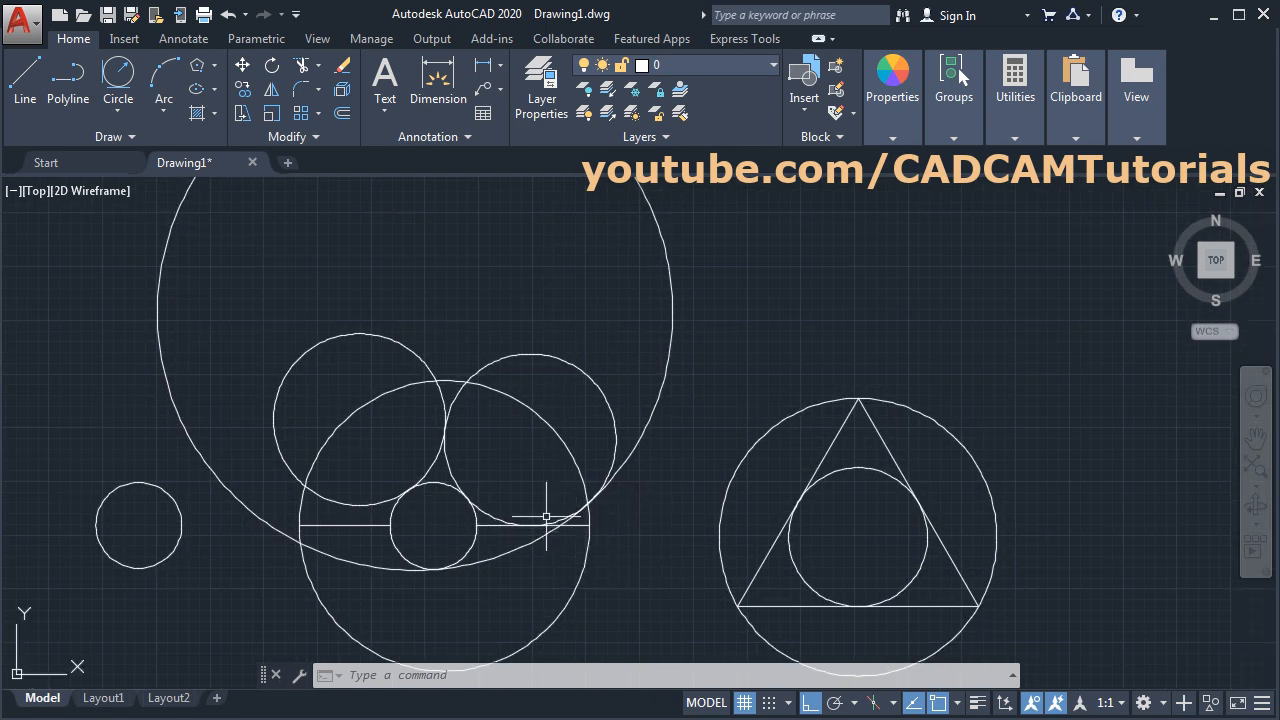
left_click(120, 109)
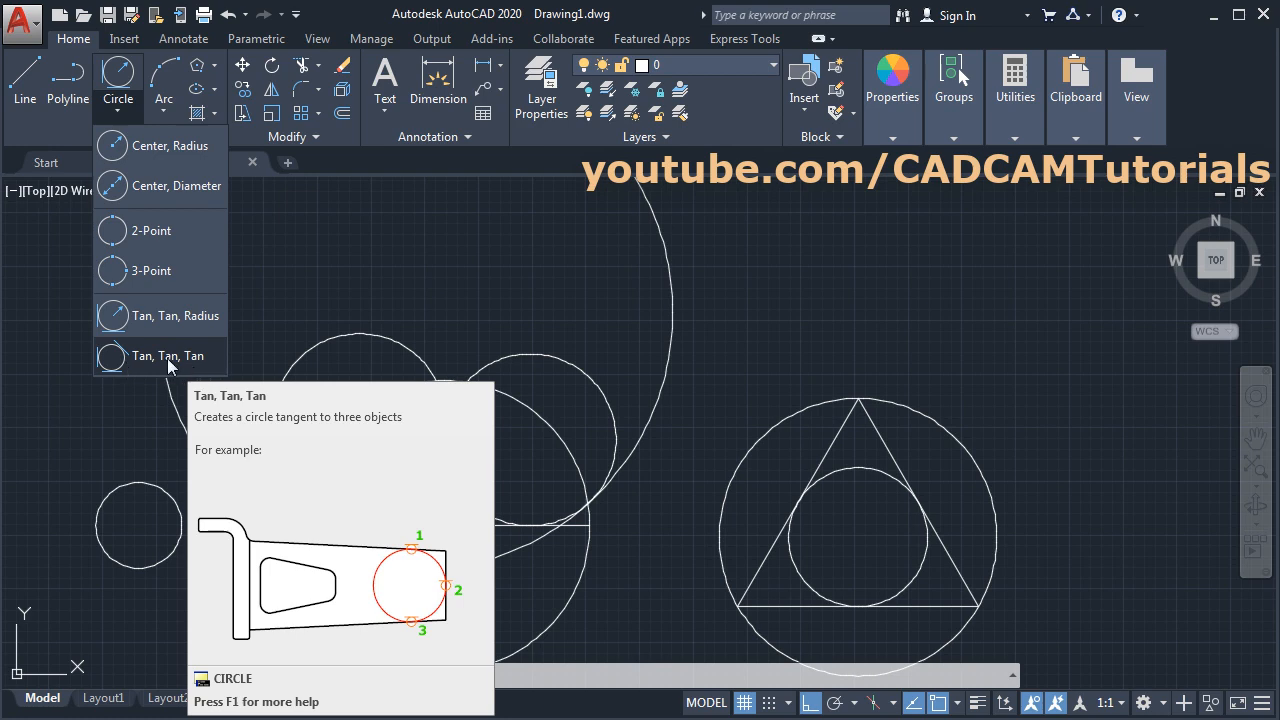
left_click(168, 358)
middle_click_drag(686, 457, 440, 320)
scroll(725, 447, "up", 6)
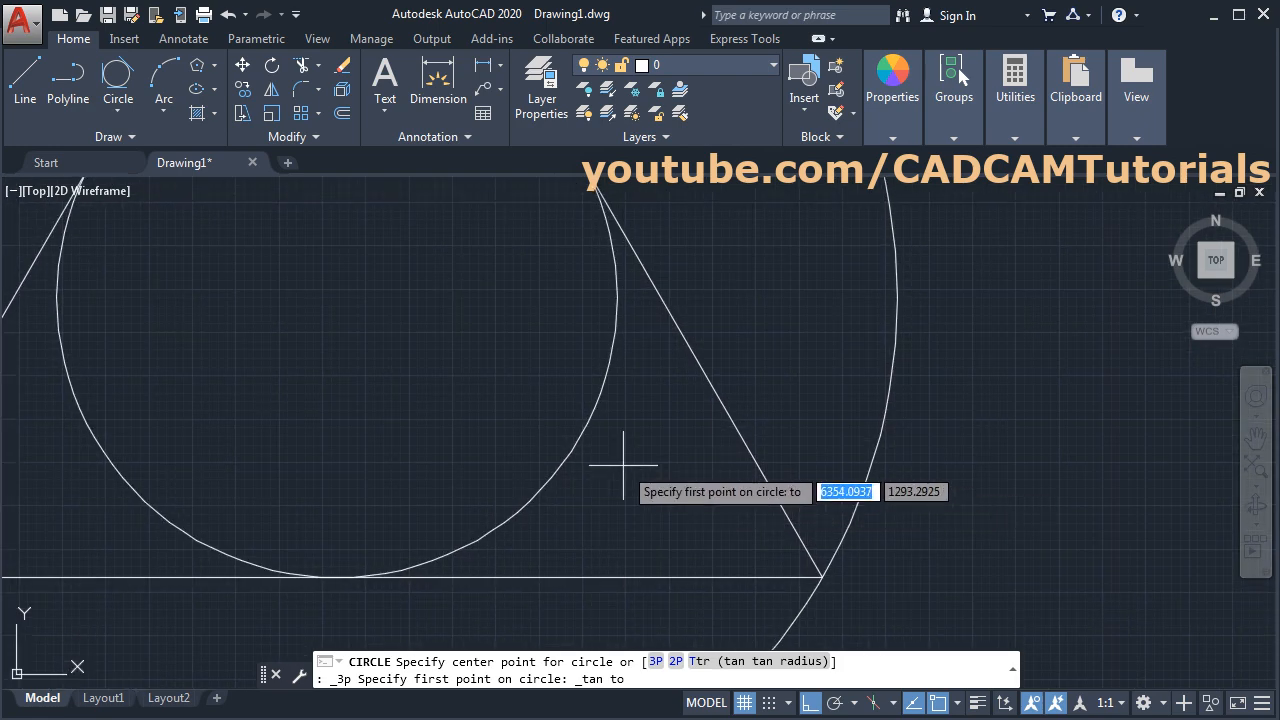
left_click(579, 436)
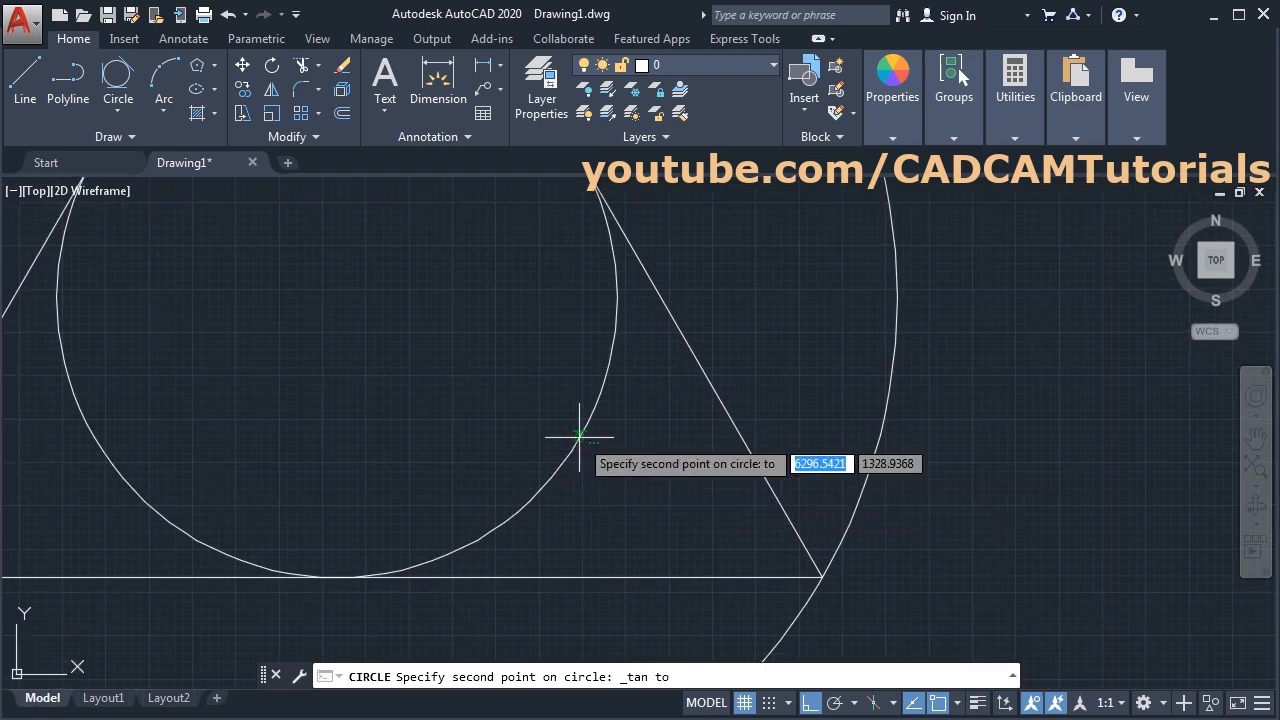
left_click(735, 424)
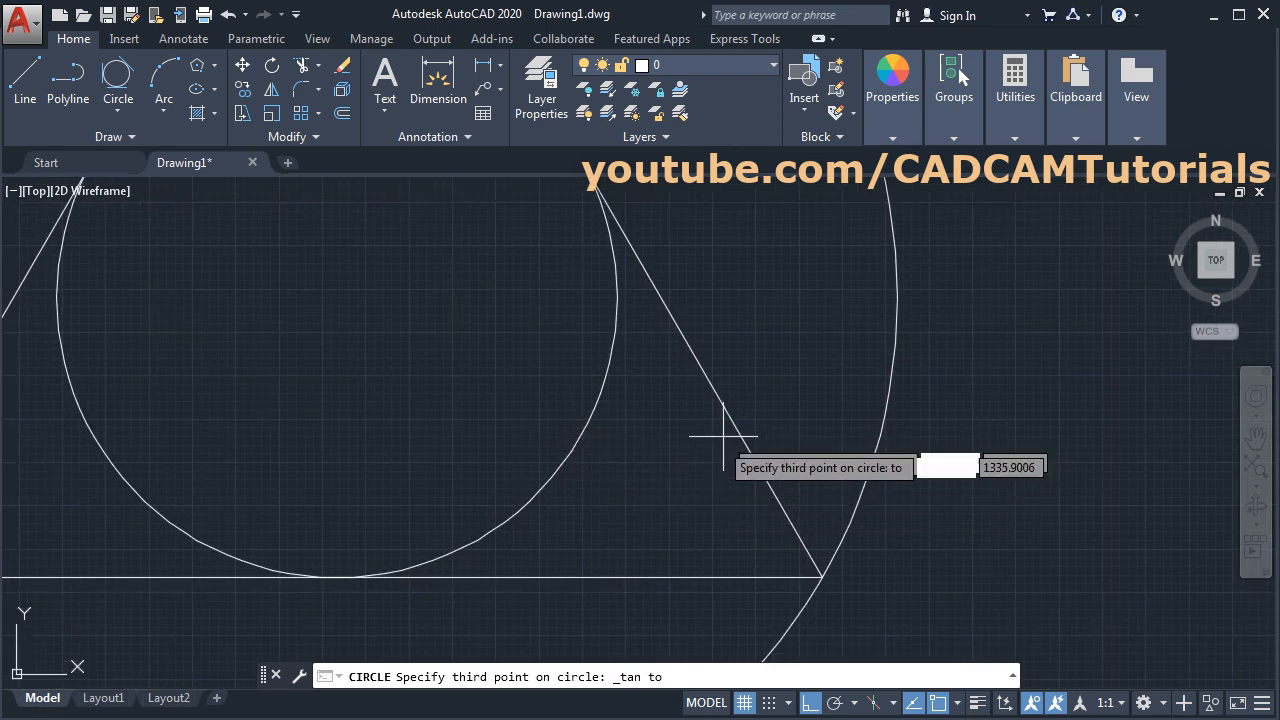
left_click(654, 565)
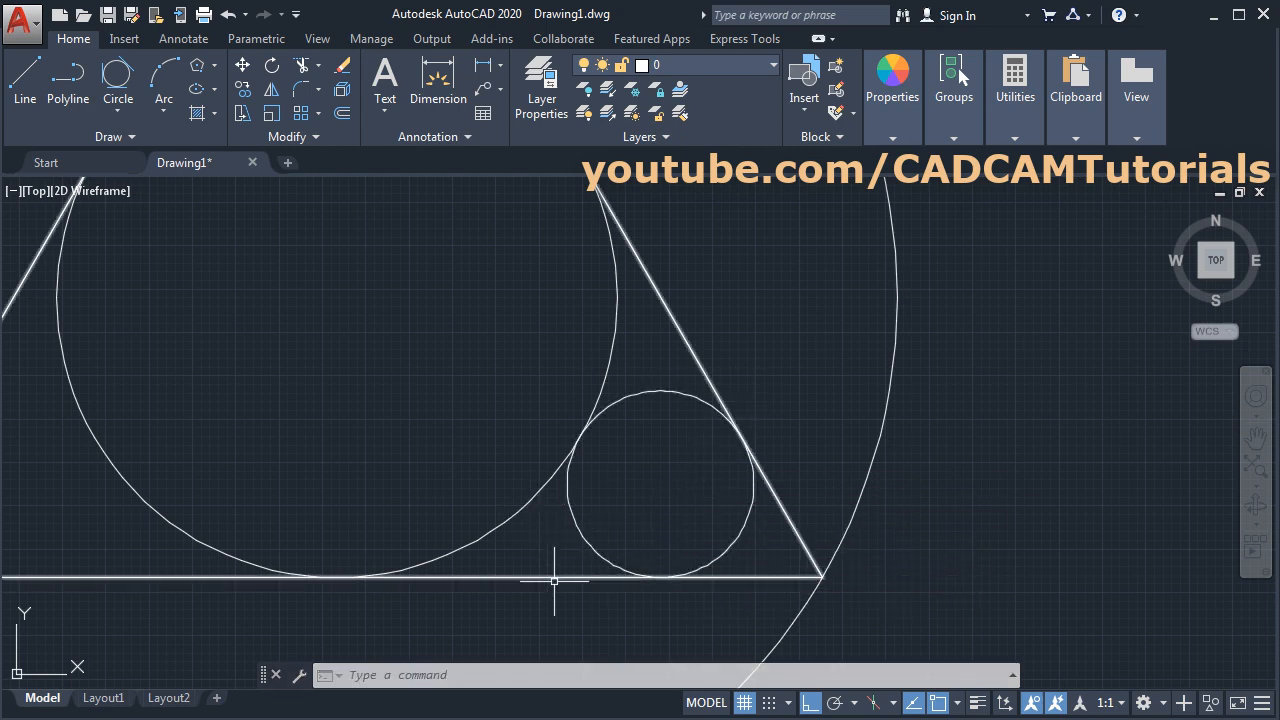
Draw a Tan, Tan, Tan circle in the gap between the two radius-400 circles and the small inner circle below them
scroll(716, 498, "down", 6)
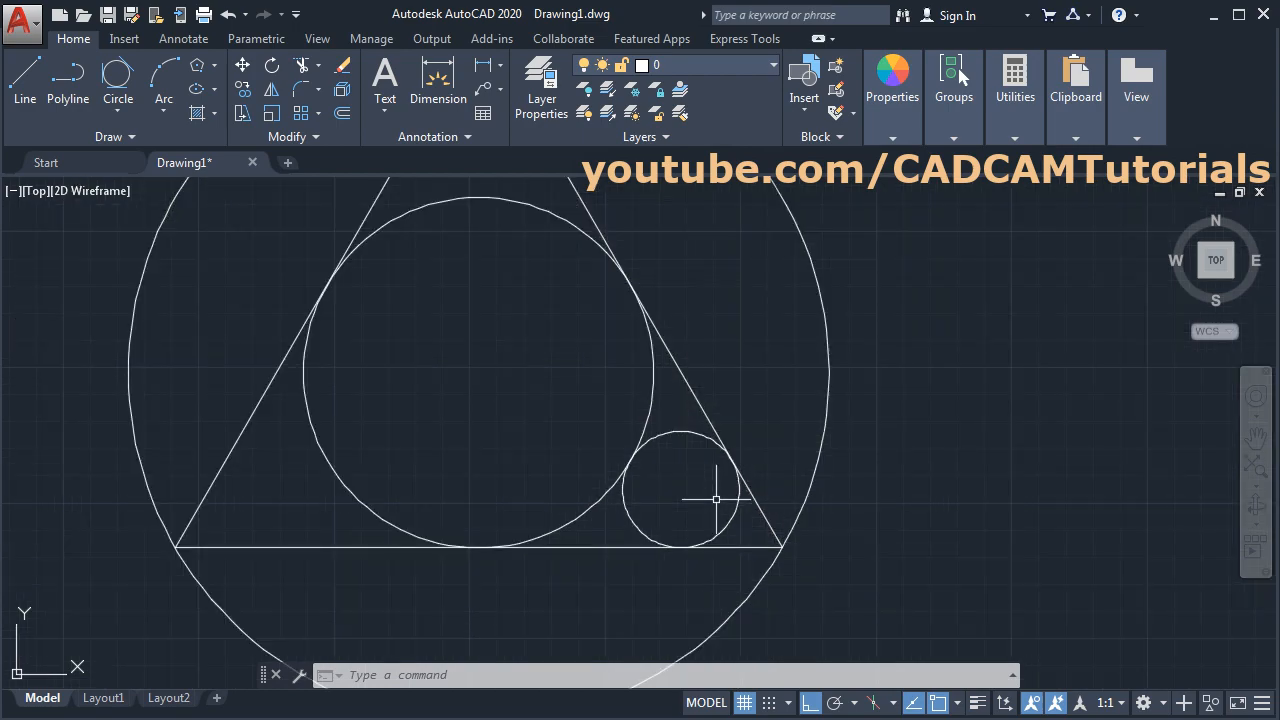
middle_click_drag(428, 449, 737, 570)
scroll(490, 505, "up", 8)
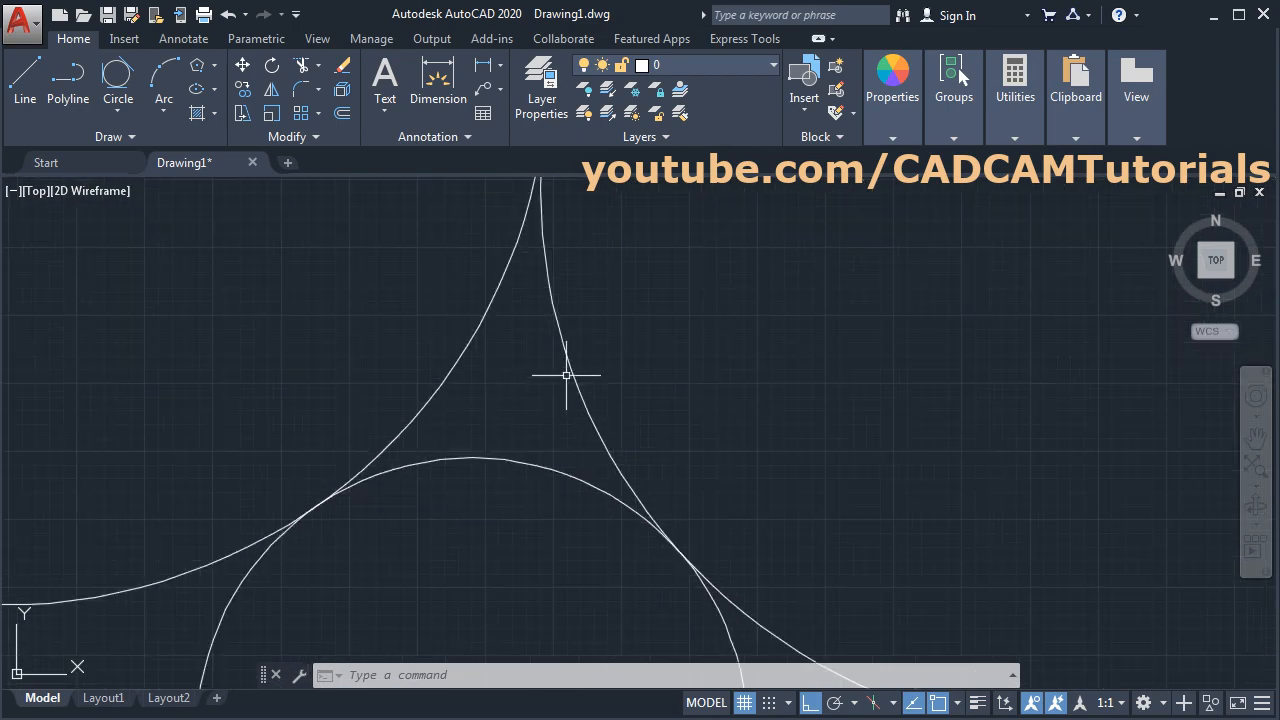
left_click(117, 76)
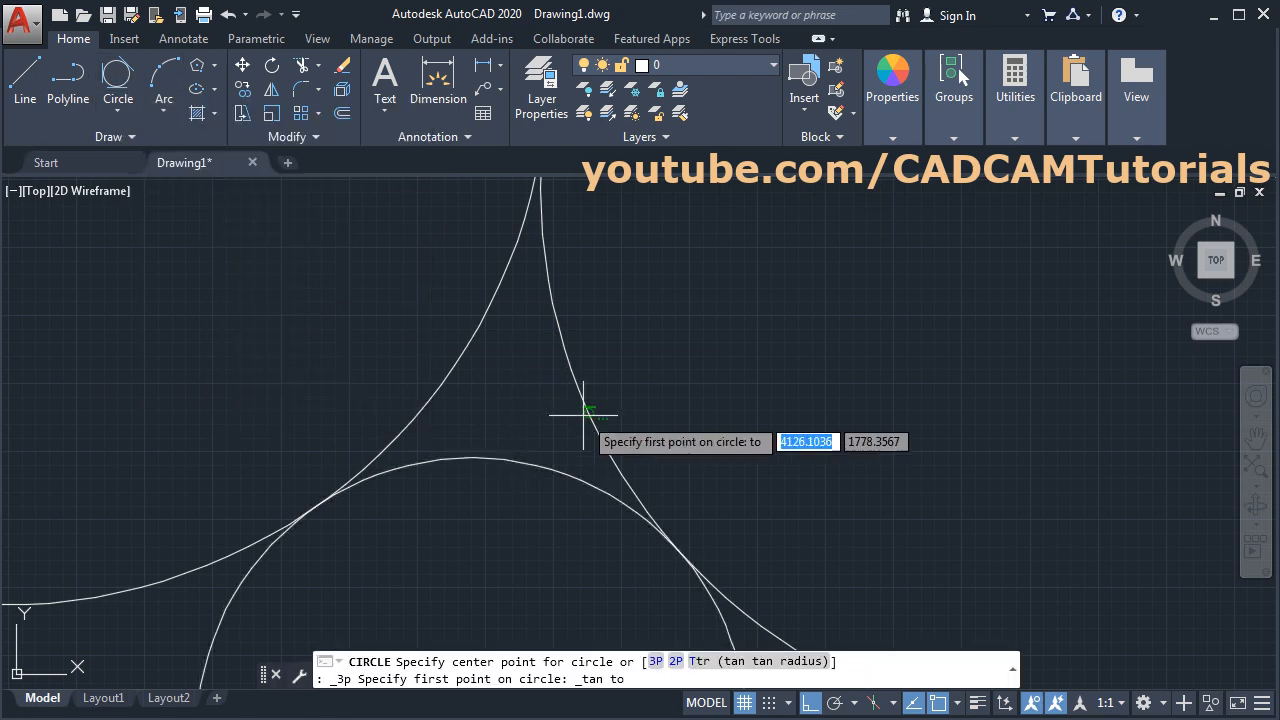
left_click(457, 356)
left_click(571, 376)
left_click(514, 458)
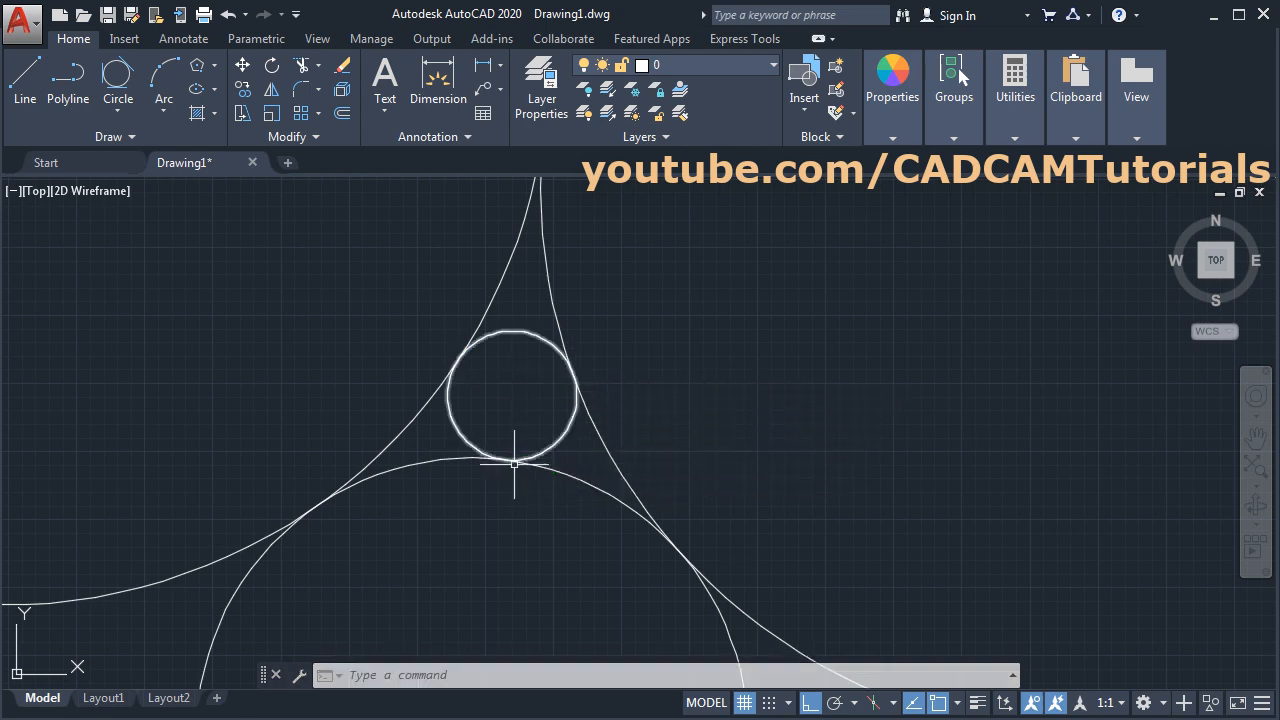
Examine the new tangent circles in both the inner-circle figure and the triangle figure
scroll(570, 355, "down", 8)
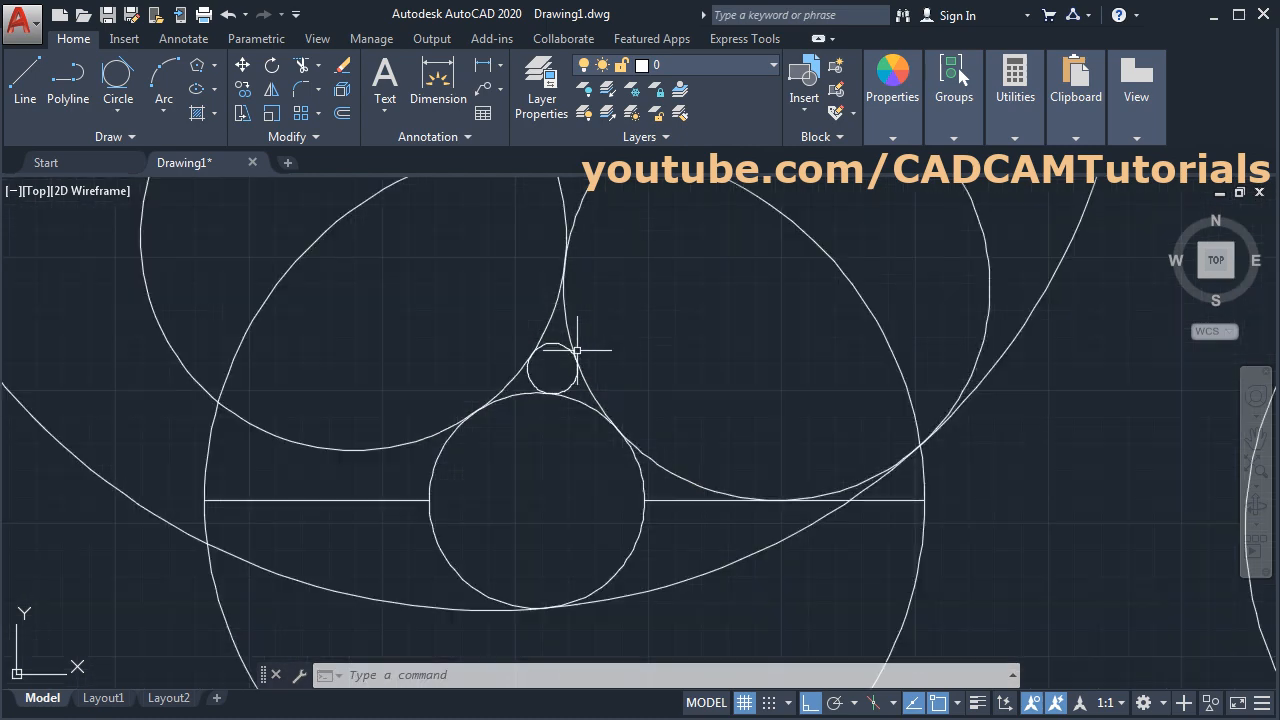
middle_click_drag(828, 346, 740, 449)
scroll(700, 455, "down", 2)
scroll(680, 579, "up", 2)
mouse_move(690, 608)
middle_mouse_down()
mouse_move(662, 560)
mouse_move(666, 577)
middle_mouse_up()
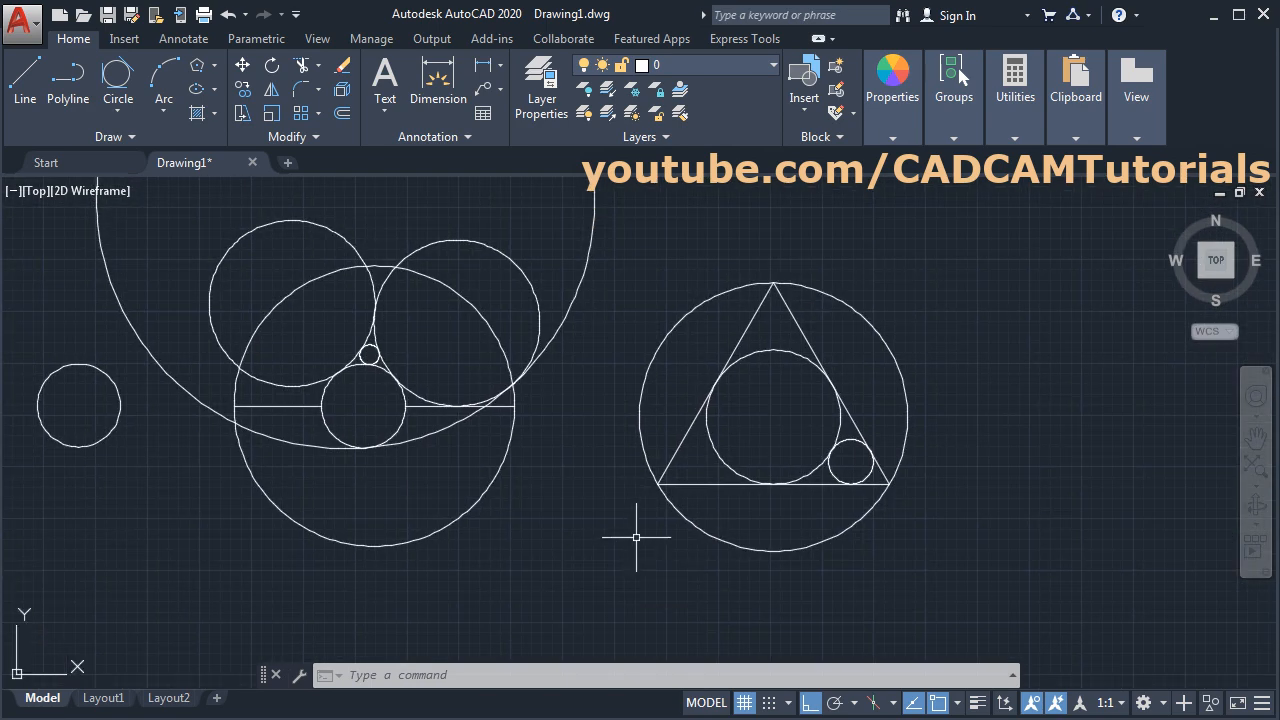
mouse_move(943, 509)
middle_mouse_down()
mouse_move(628, 524)
mouse_move(818, 474)
middle_mouse_up()
scroll(628, 433, "up", 2)
scroll(694, 448, "down", 2)
scroll(695, 450, "down", 2)
middle_click_drag(696, 476, 667, 379)
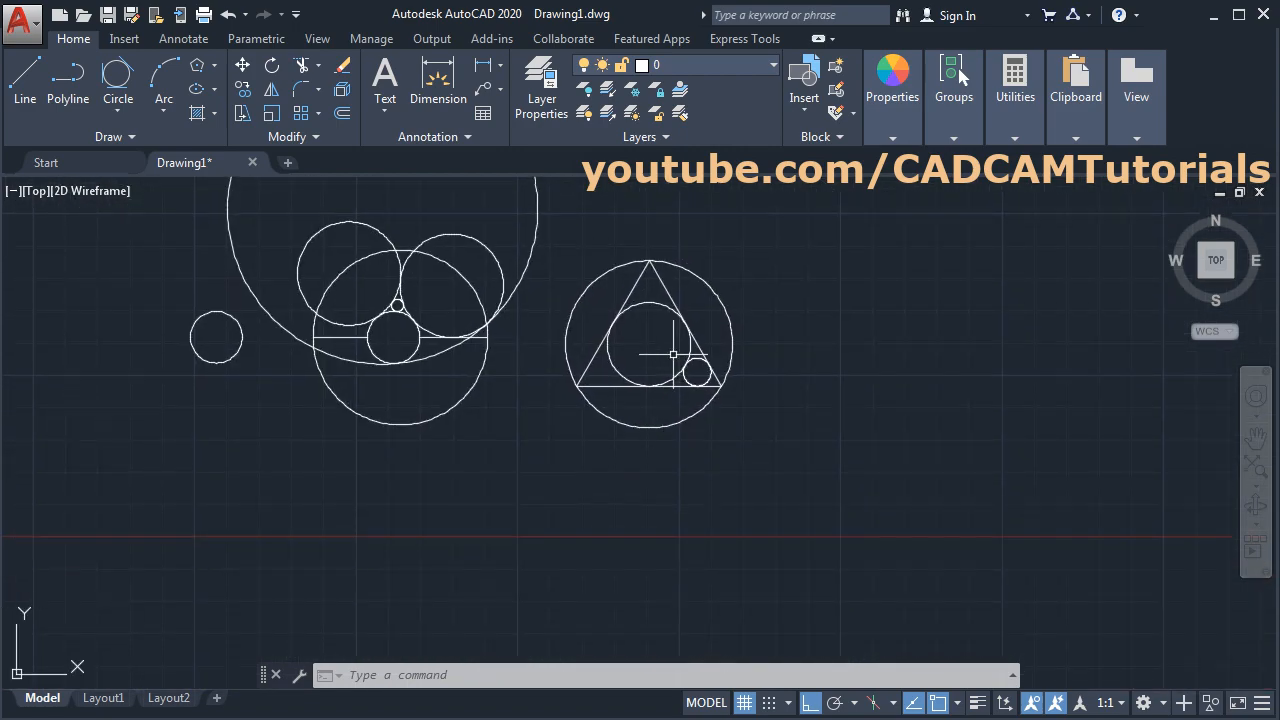
Mirror the triangle and the two circles inside it downward across the triangle's base, keeping the source objects
scroll(667, 379, "up", 2)
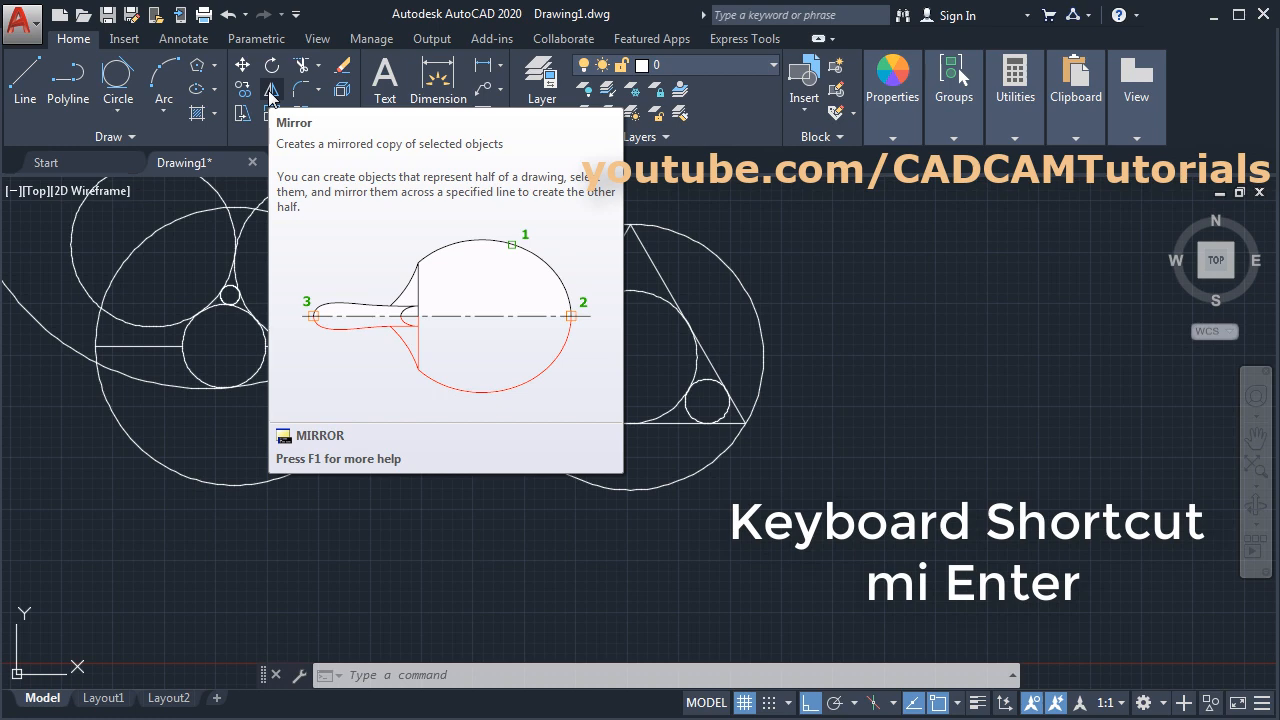
left_click(271, 90)
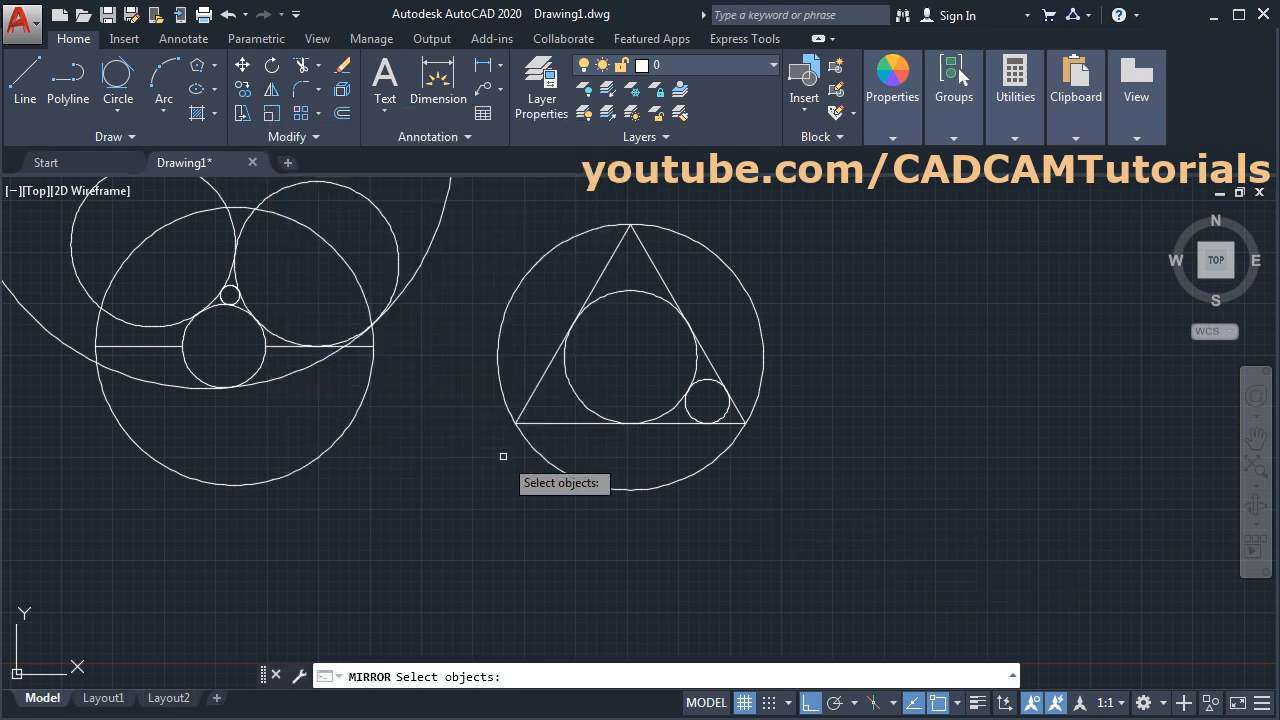
left_click(713, 435)
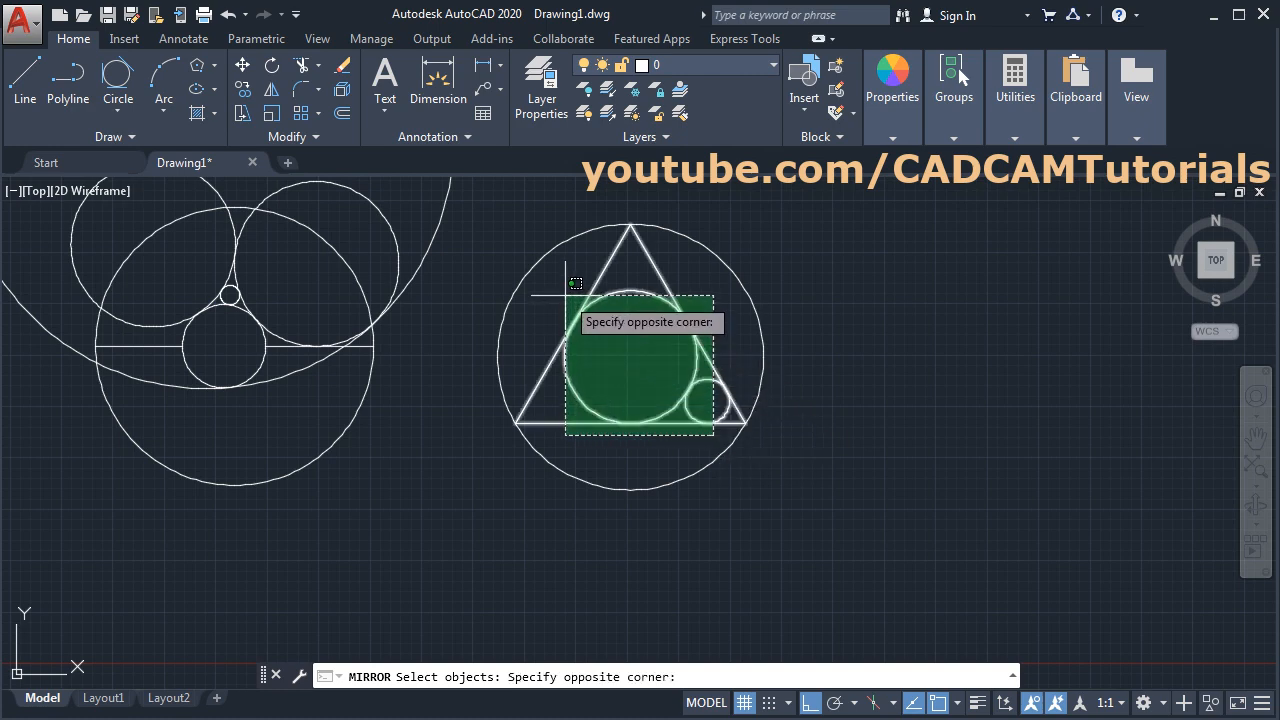
left_click(566, 296)
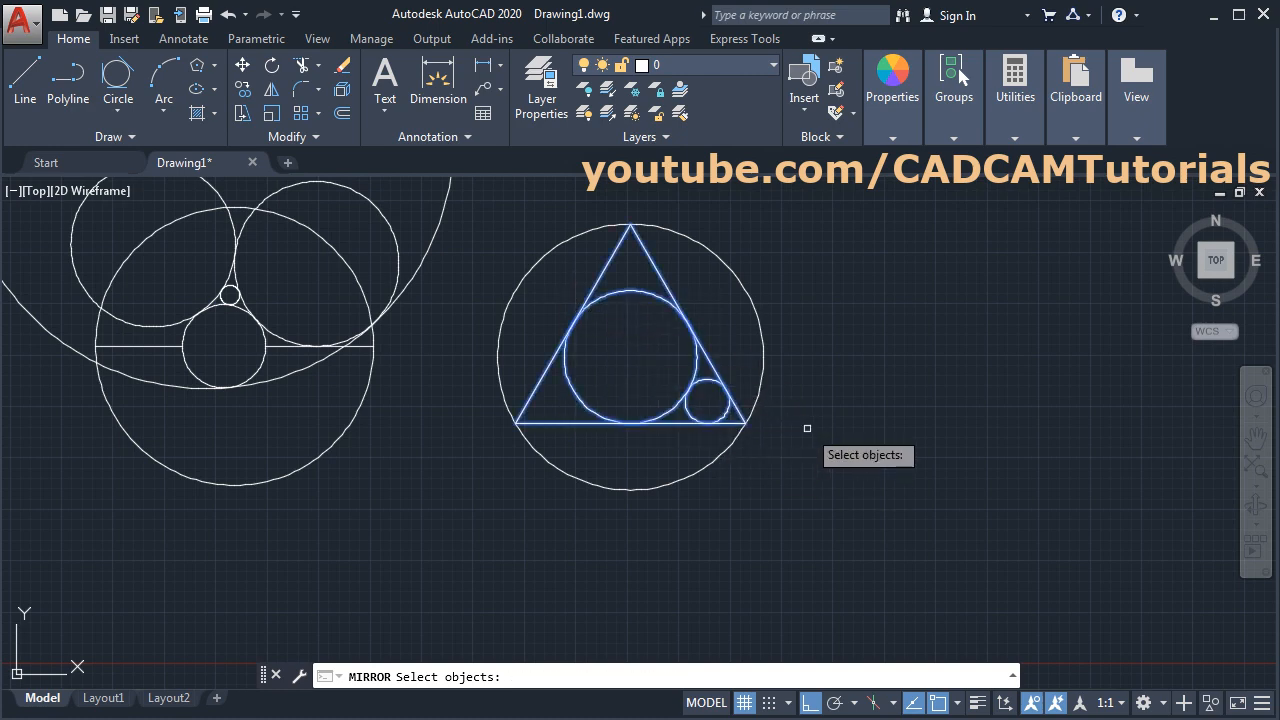
key("Return")
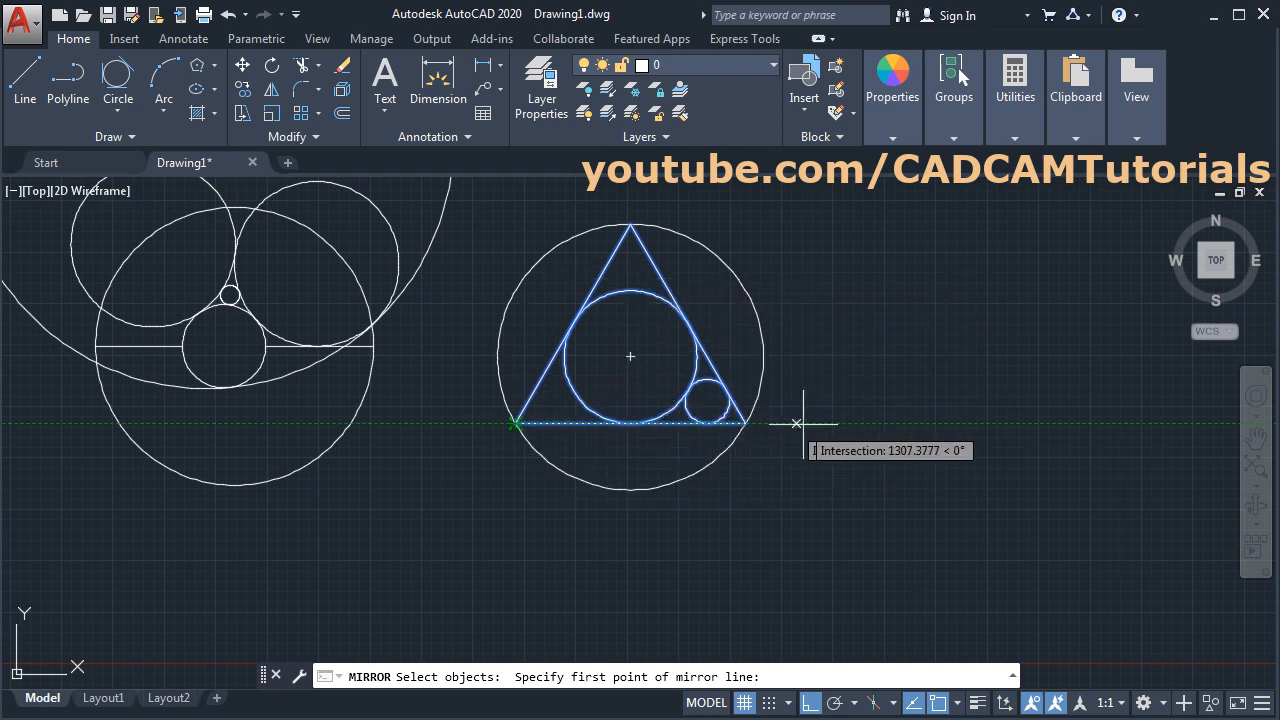
scroll(528, 425, "up", 2)
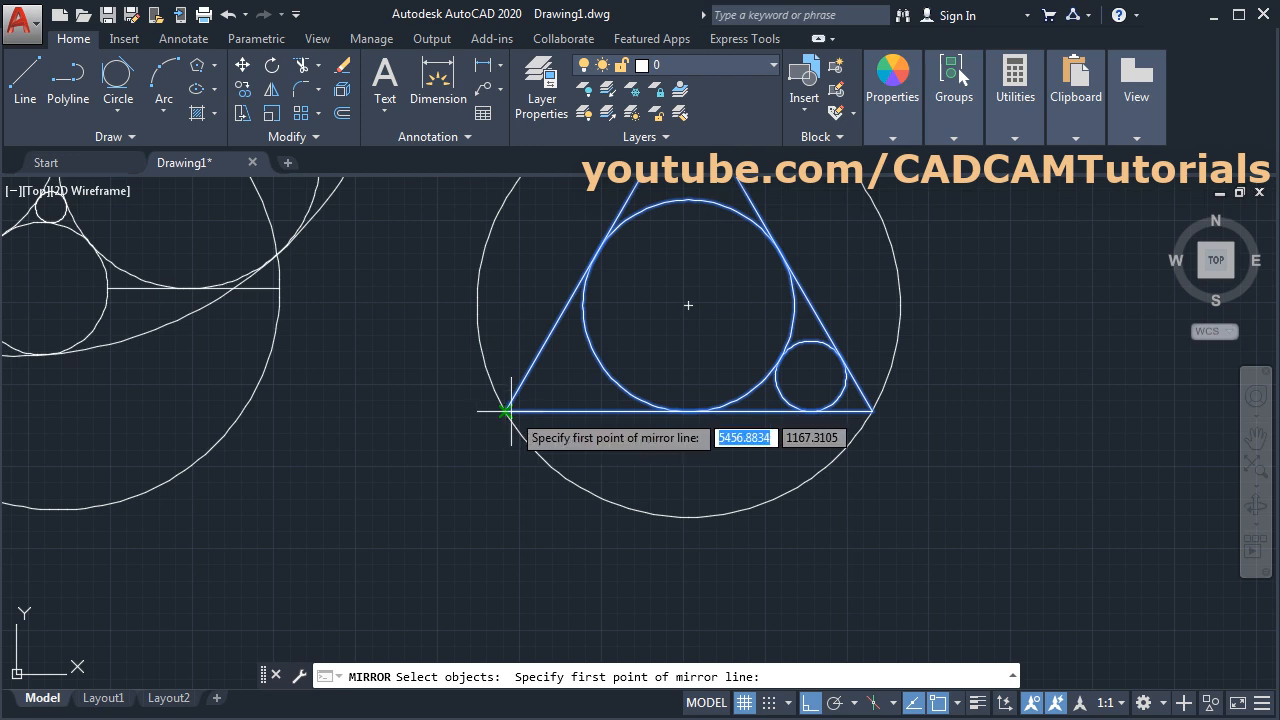
left_click(505, 410)
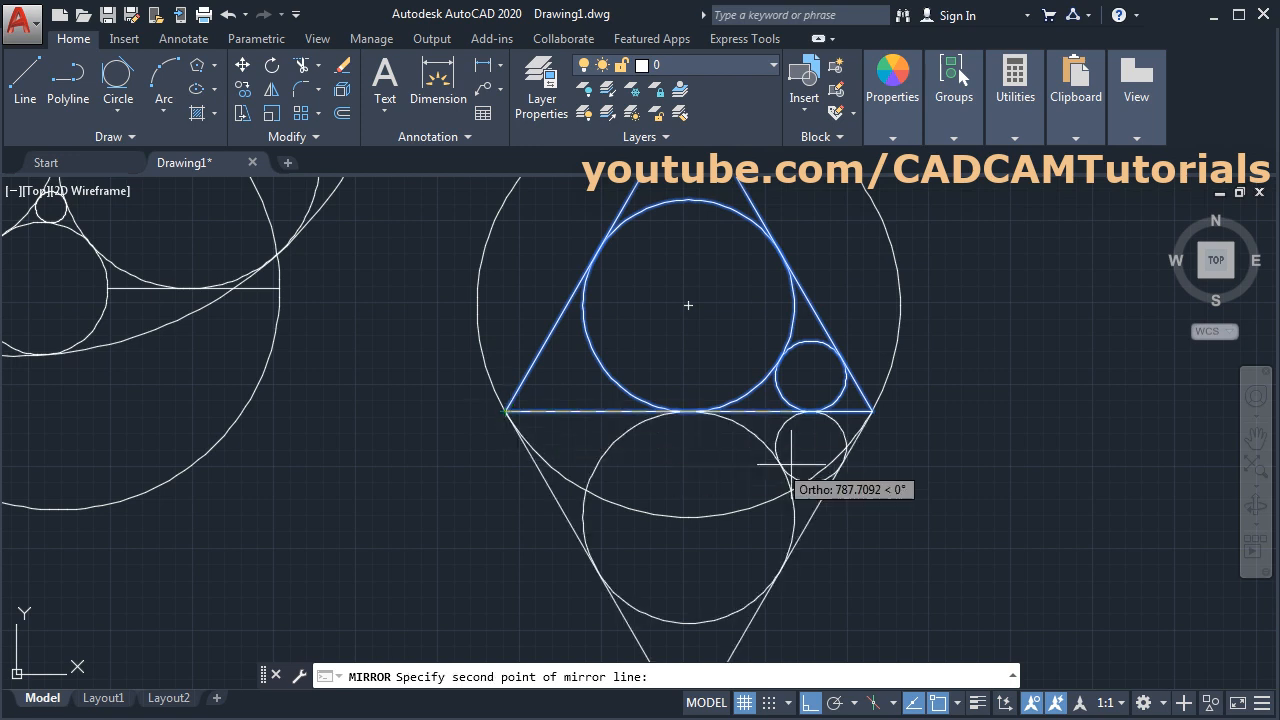
left_click(872, 410)
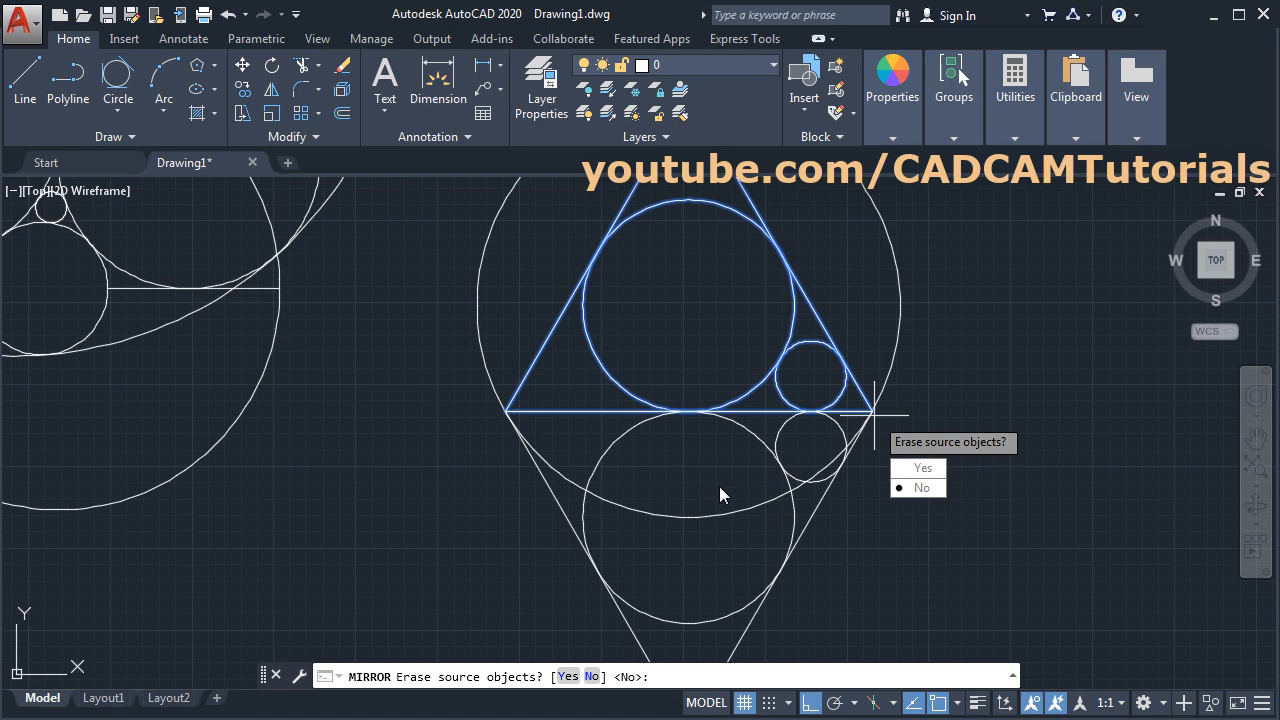
left_click(924, 493)
Mirror the whole diamond with its inner circles across a vertical line just right of the large outer circle, keeping the source objects
scroll(805, 334, "down", 2)
middle_click_drag(902, 350, 845, 377)
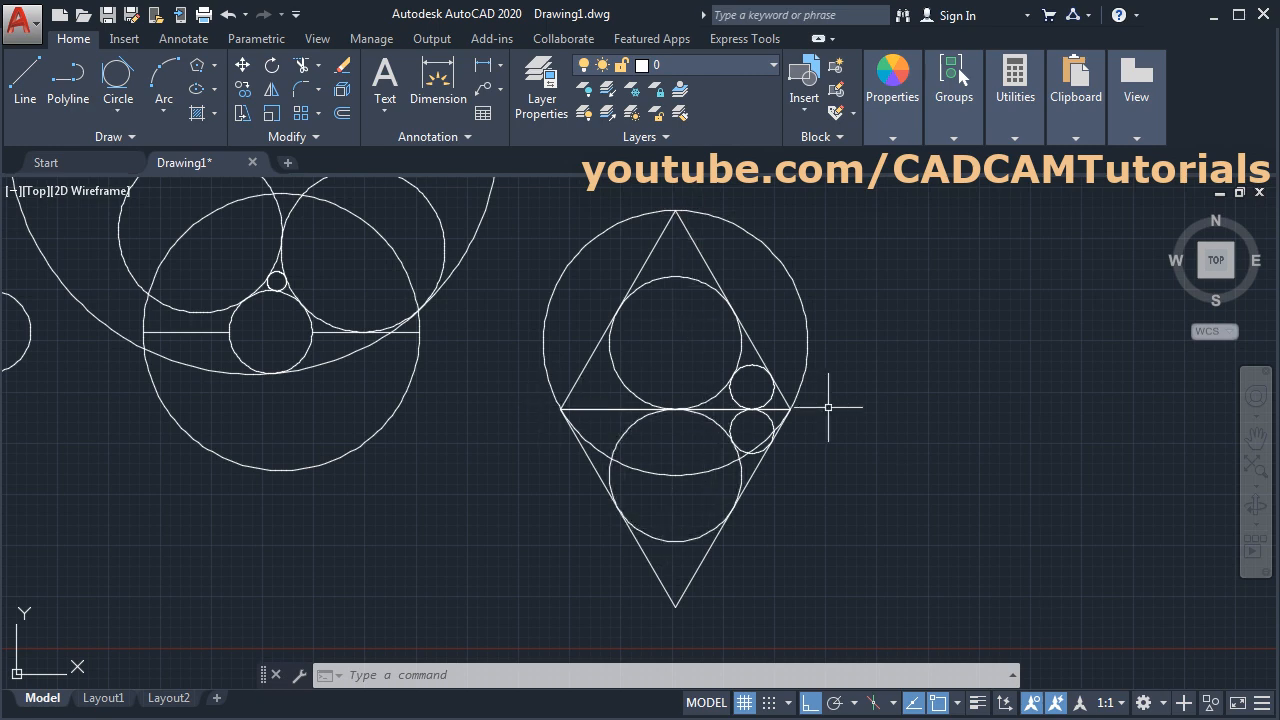
mouse_move(852, 405)
middle_mouse_down()
mouse_move(877, 403)
mouse_move(799, 410)
middle_mouse_up()
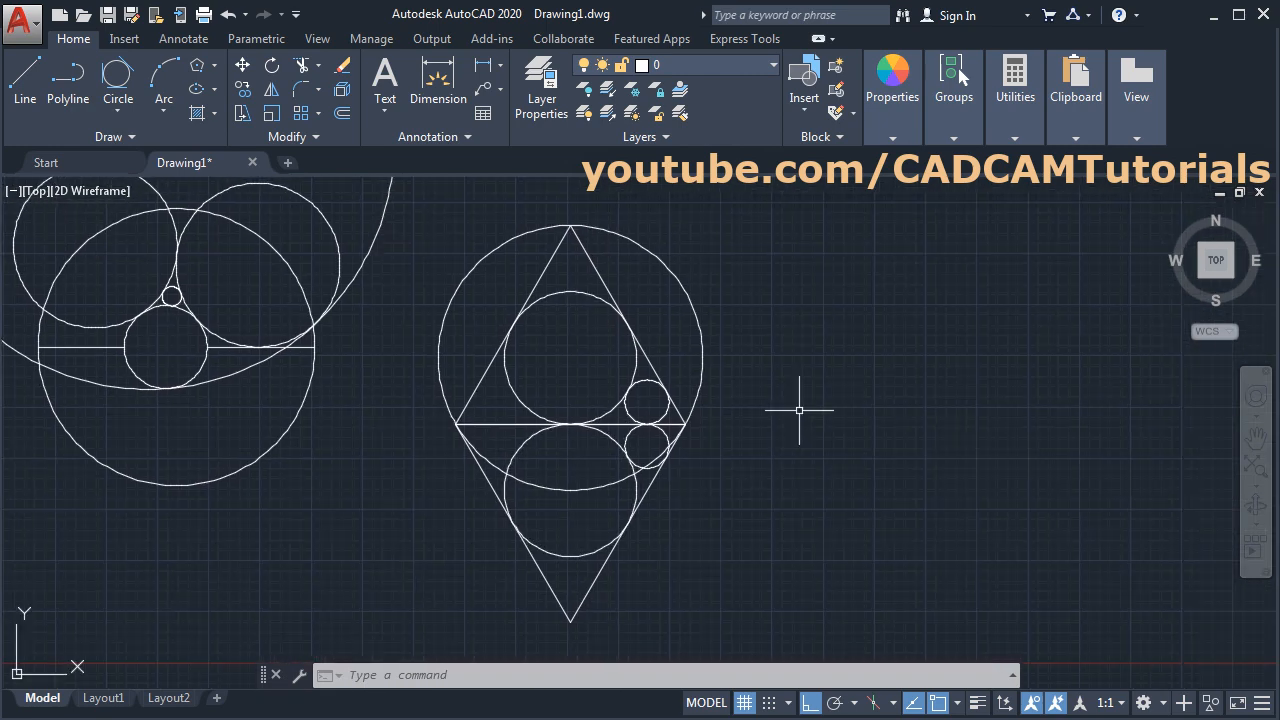
middle_click_drag(562, 363, 593, 362)
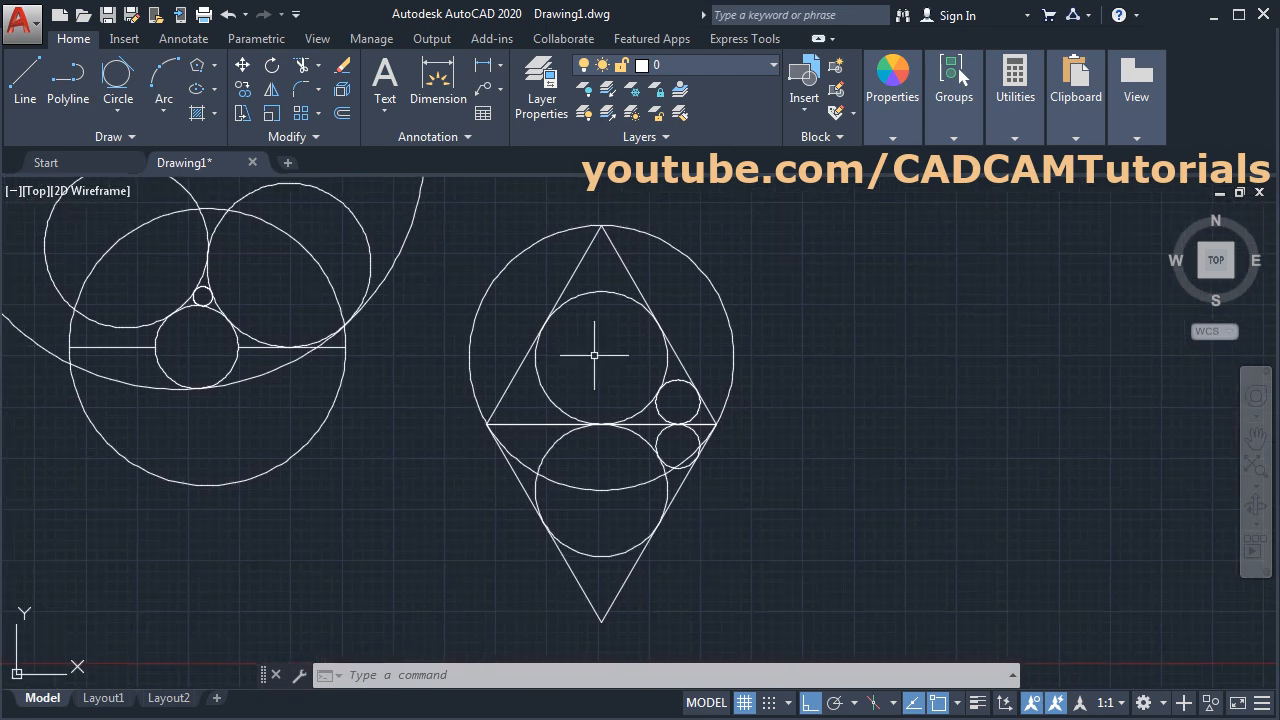
left_click(272, 90)
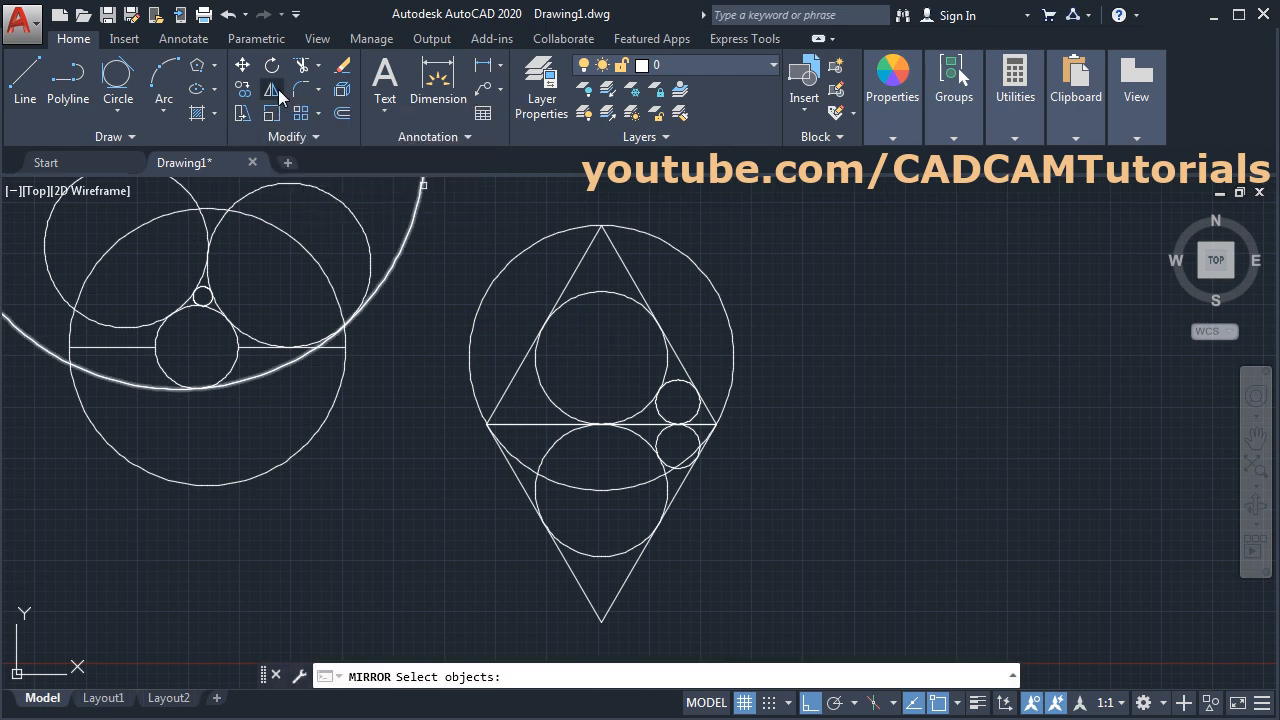
left_click(660, 282)
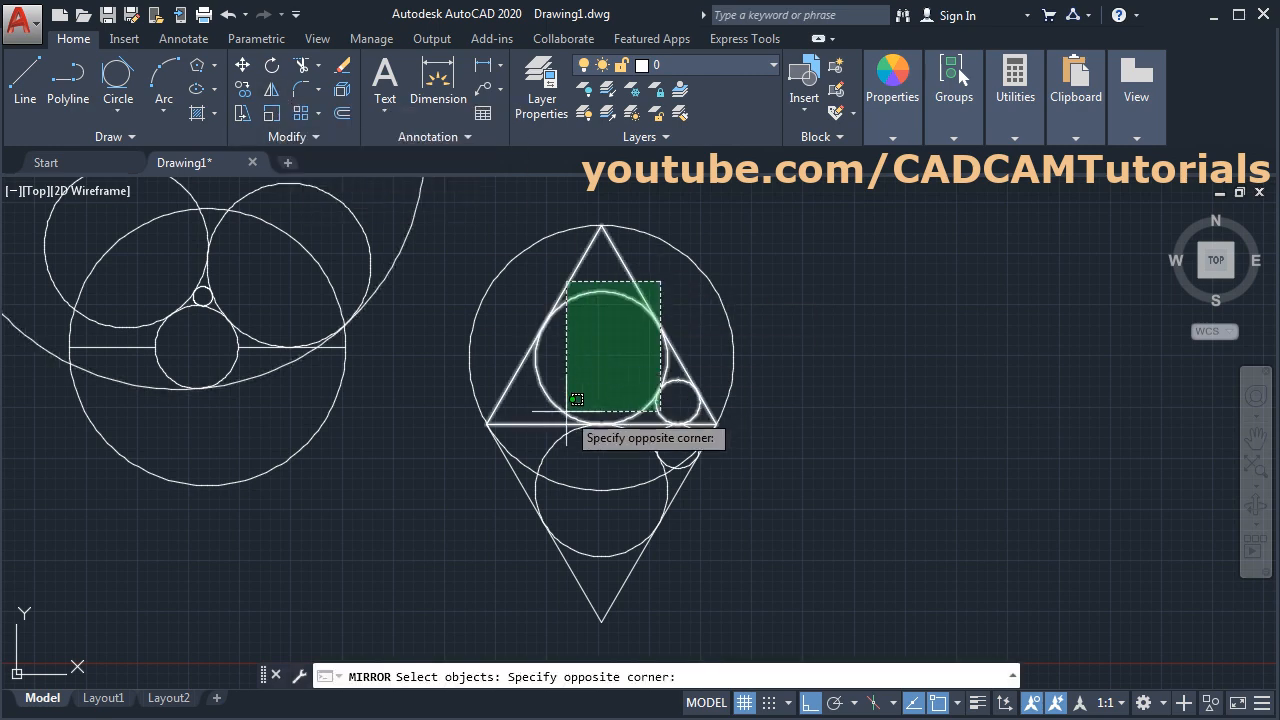
left_click(535, 442)
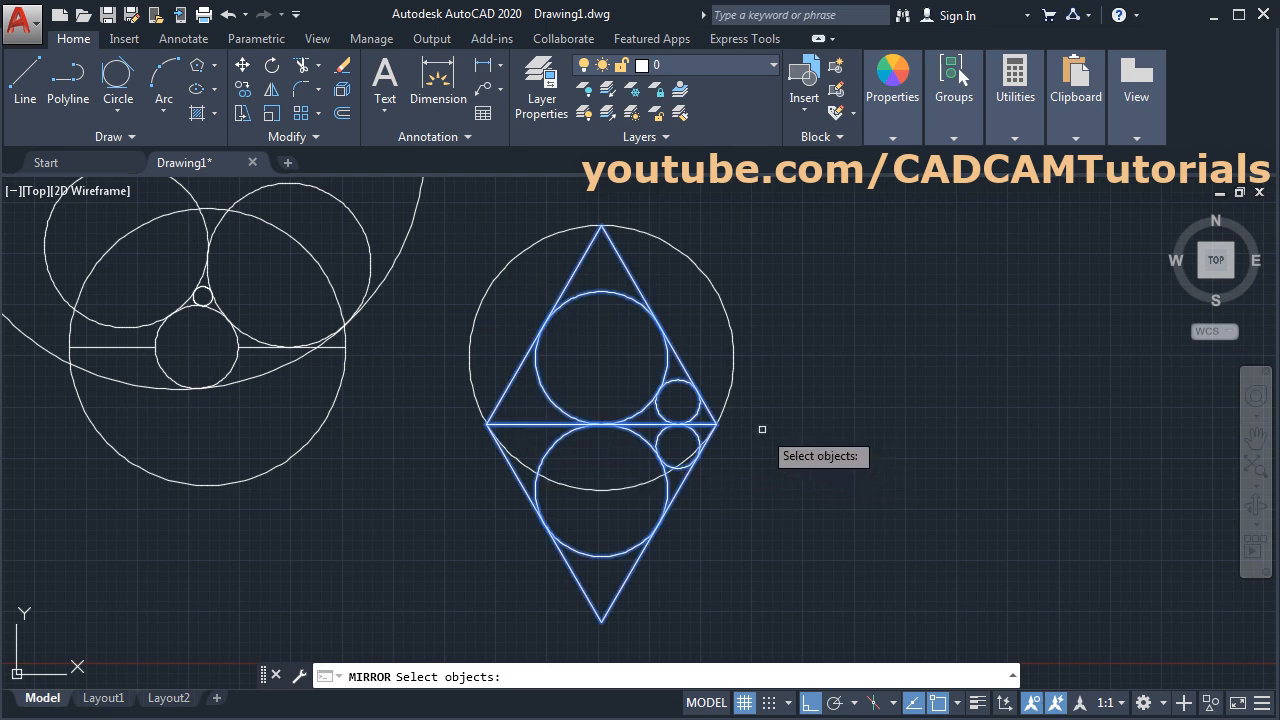
key("Return")
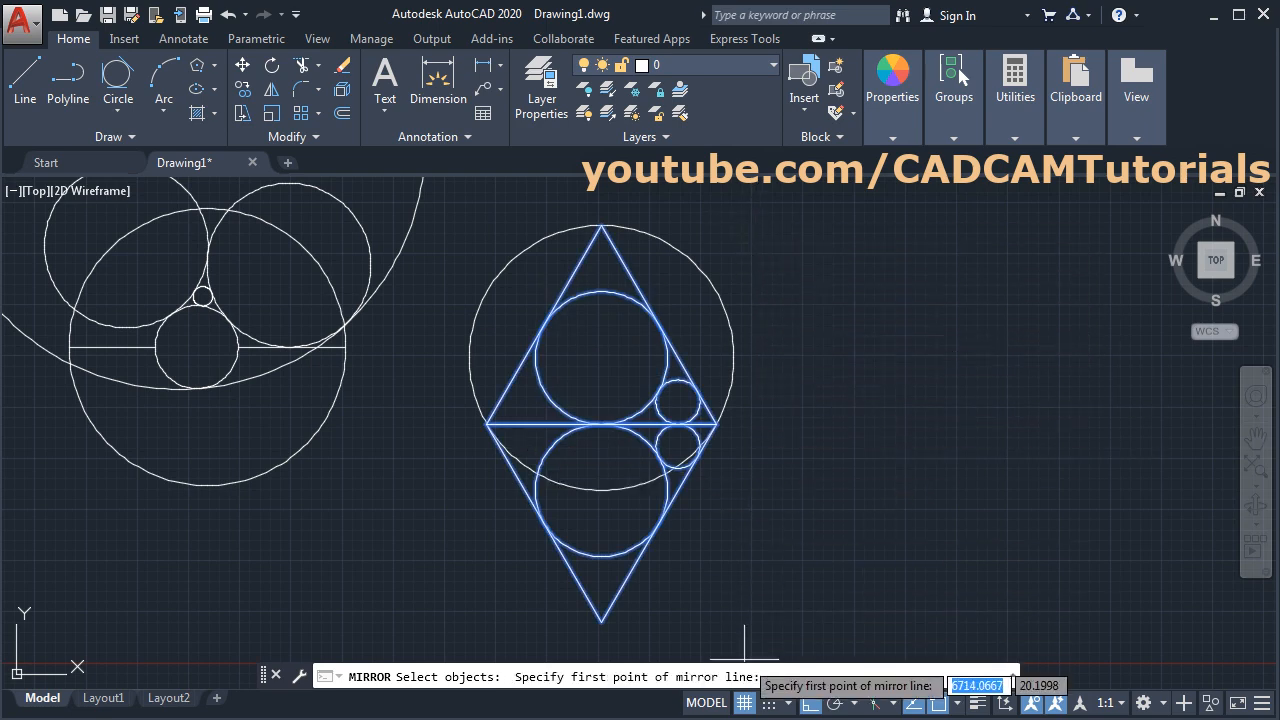
left_click(749, 226)
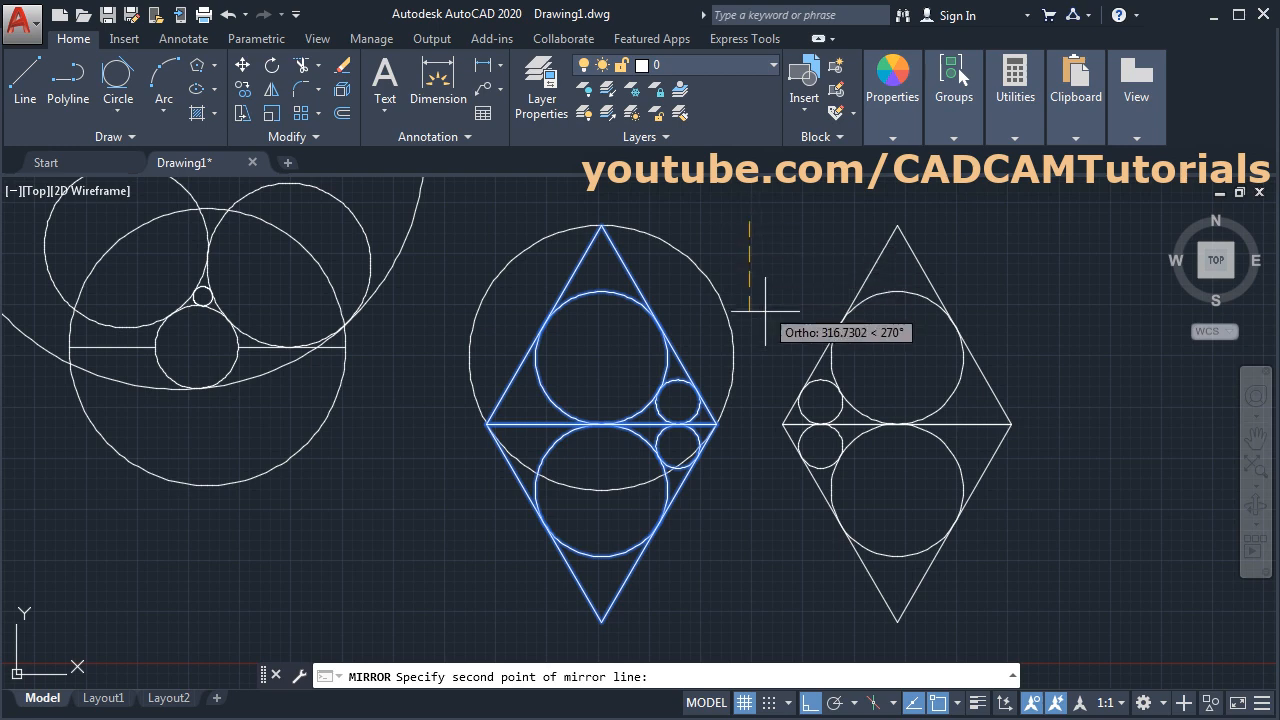
left_click(749, 602)
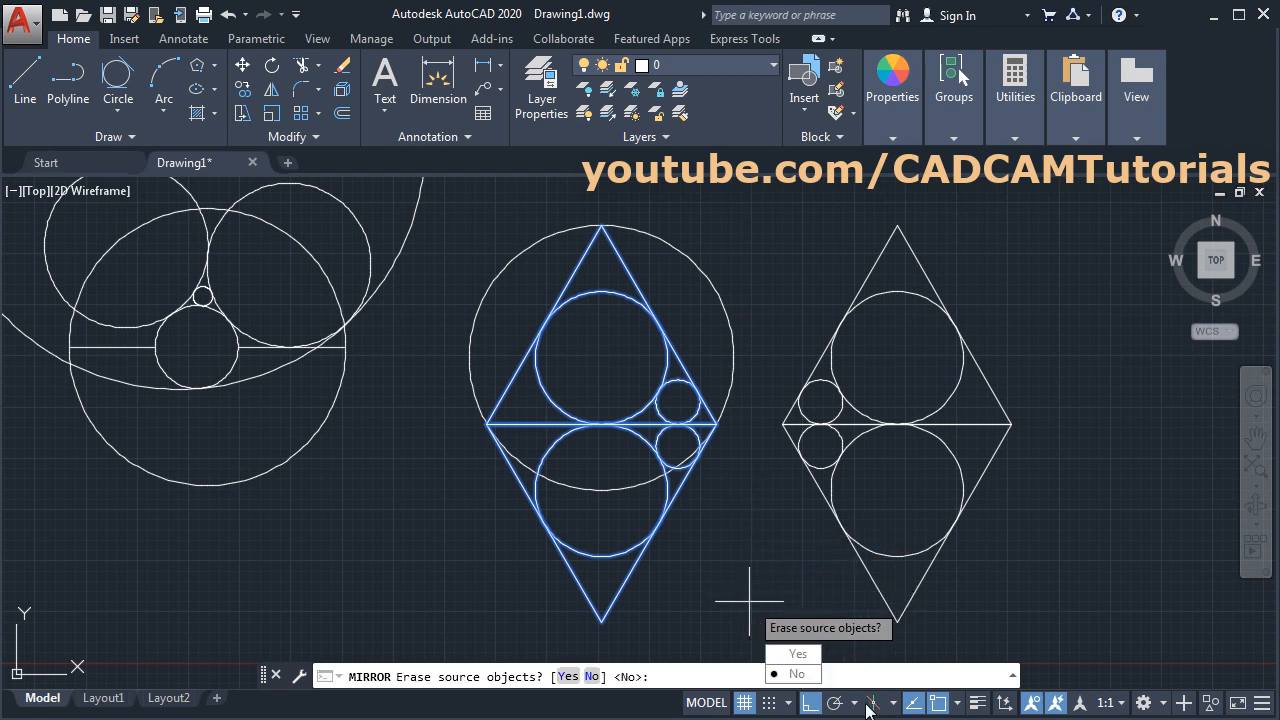
left_click(797, 676)
Mirror the two circles in the copied diamond's upper triangle across a vertical line through the diamond's right corner, erasing the source circles
middle_click_drag(745, 437, 697, 455)
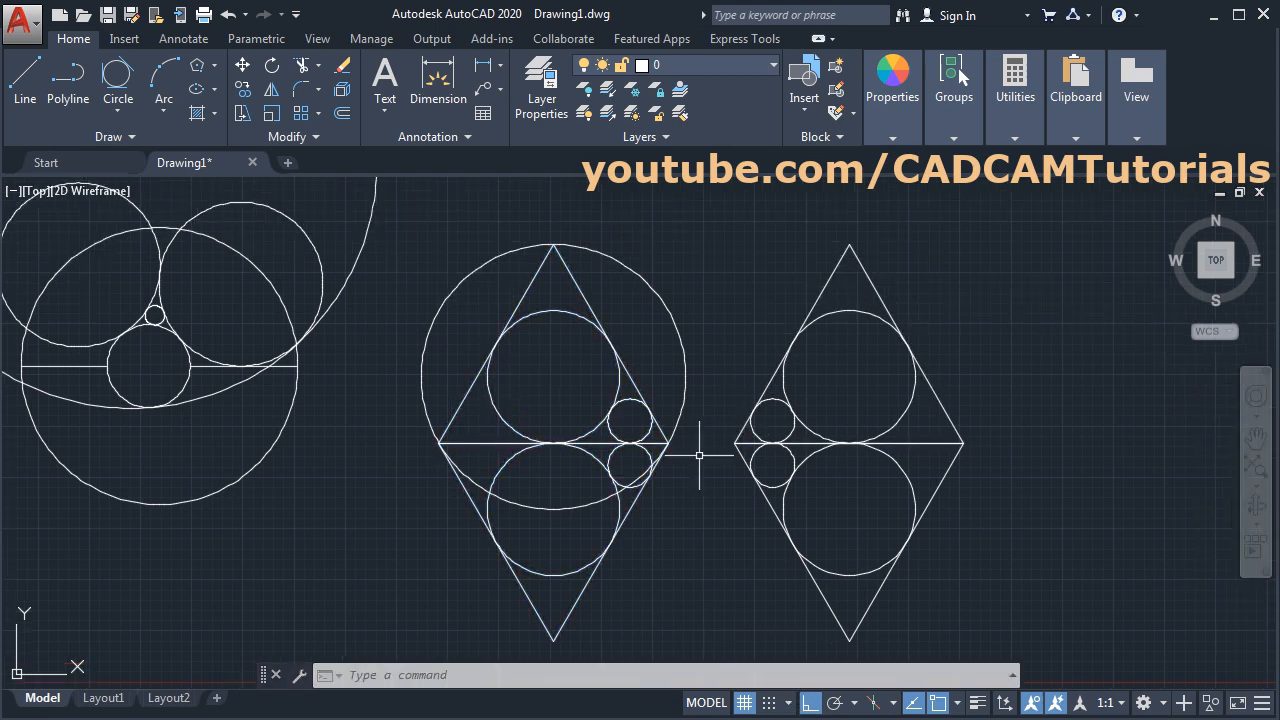
middle_click_drag(750, 410, 666, 426)
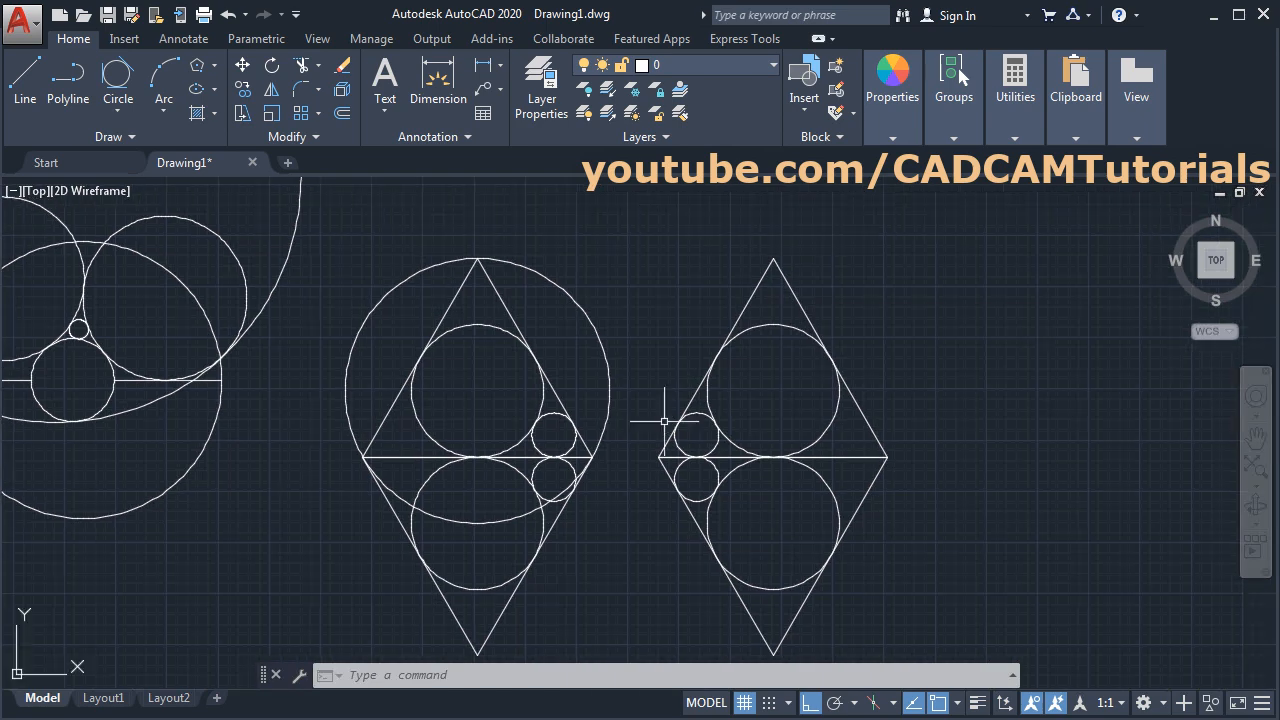
mouse_move(851, 437)
middle_mouse_down()
mouse_move(738, 430)
mouse_move(766, 486)
middle_mouse_up()
scroll(846, 417, "up", 3)
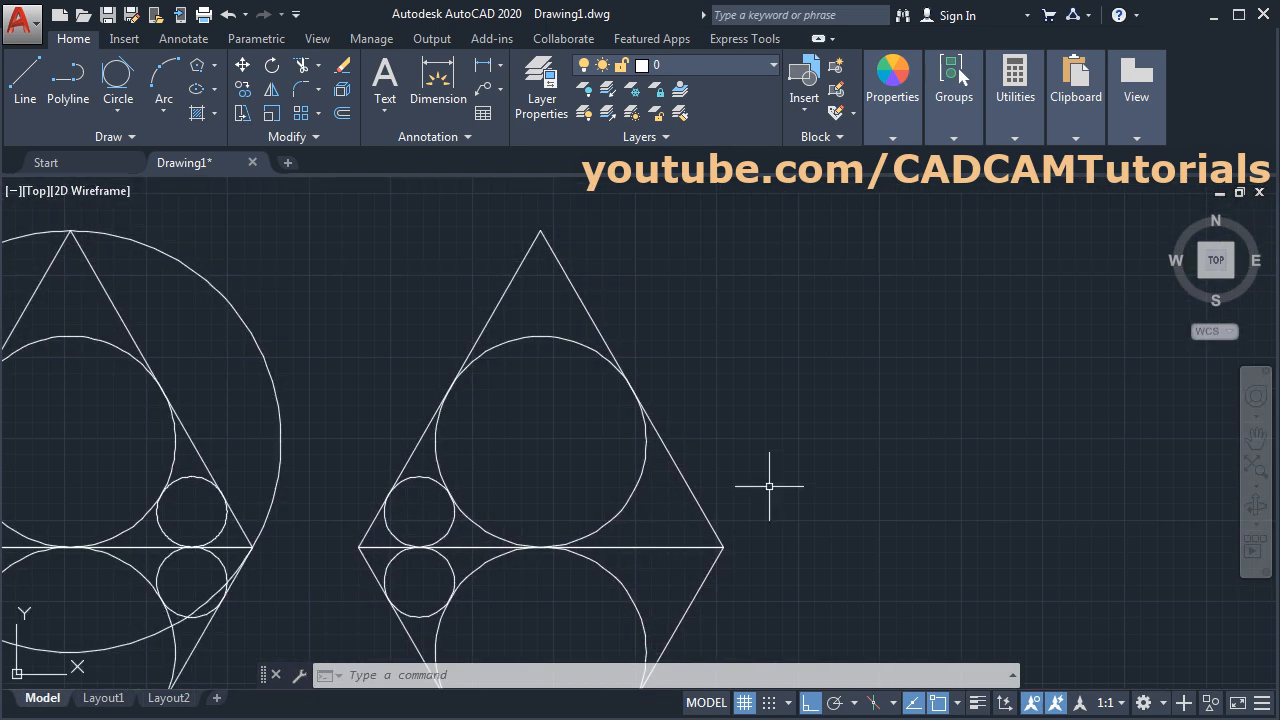
left_click(271, 90)
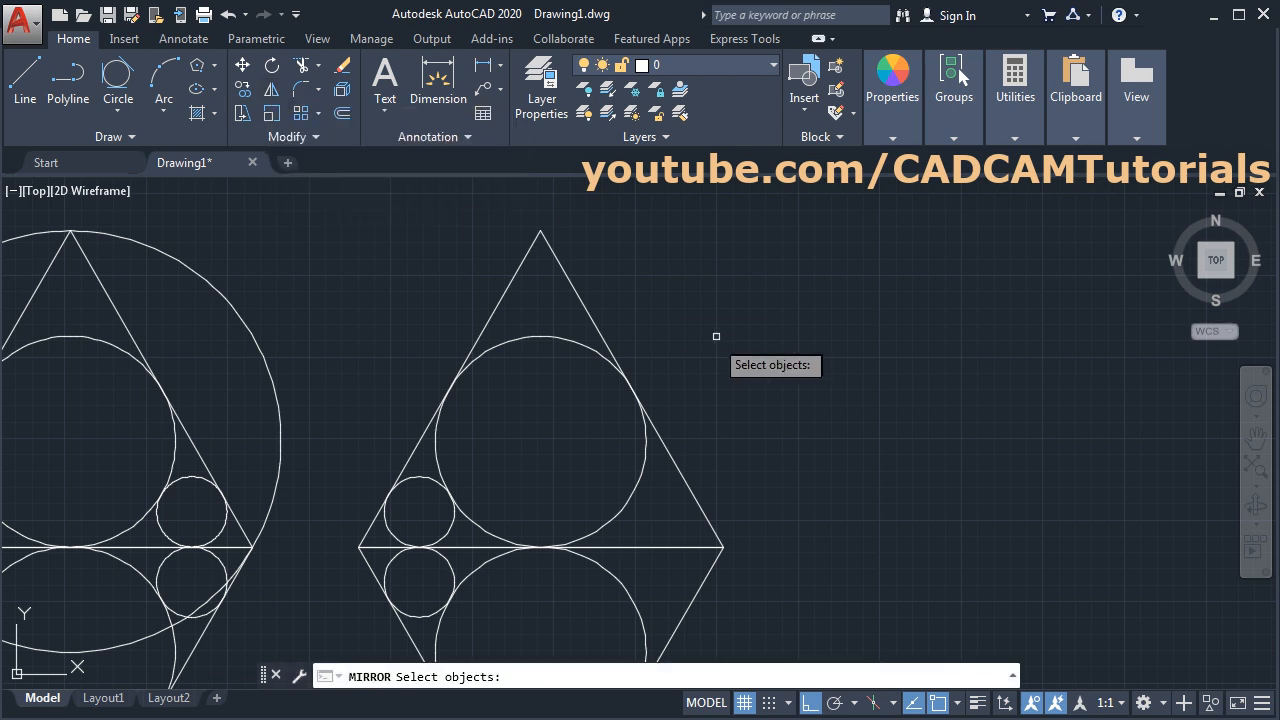
left_click(570, 341)
left_click(433, 480)
key("Return")
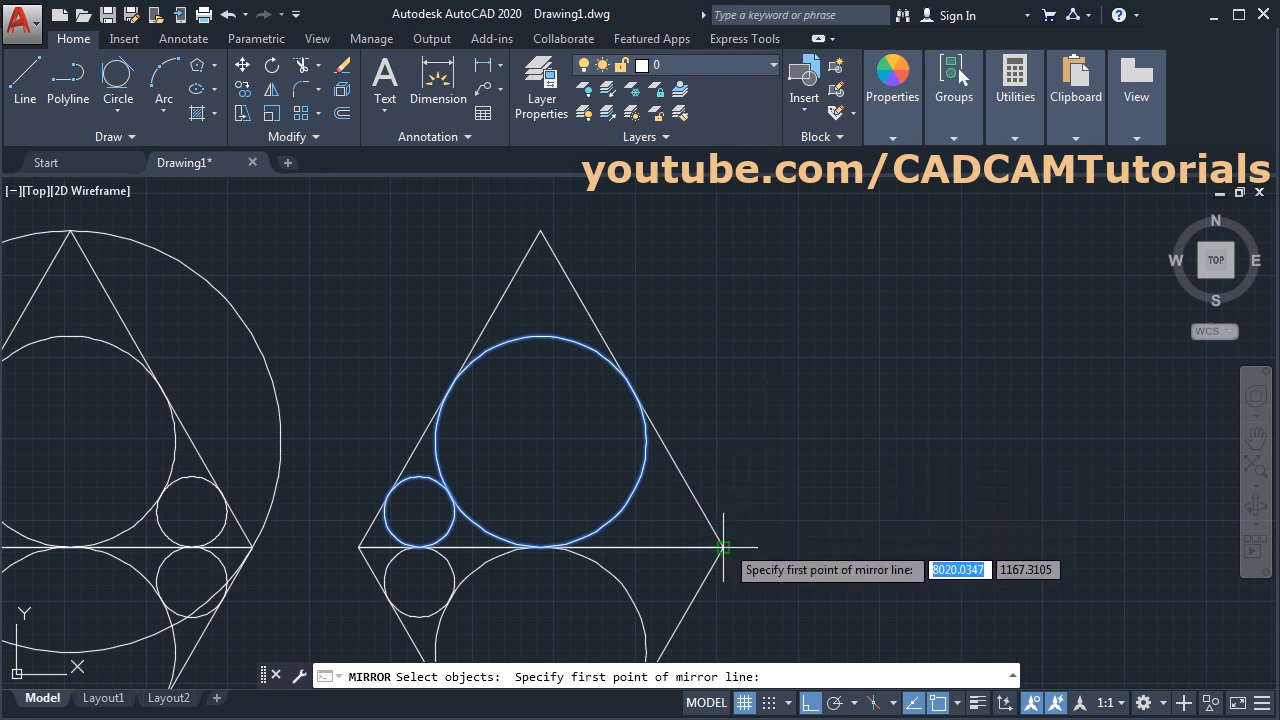
left_click(723, 547)
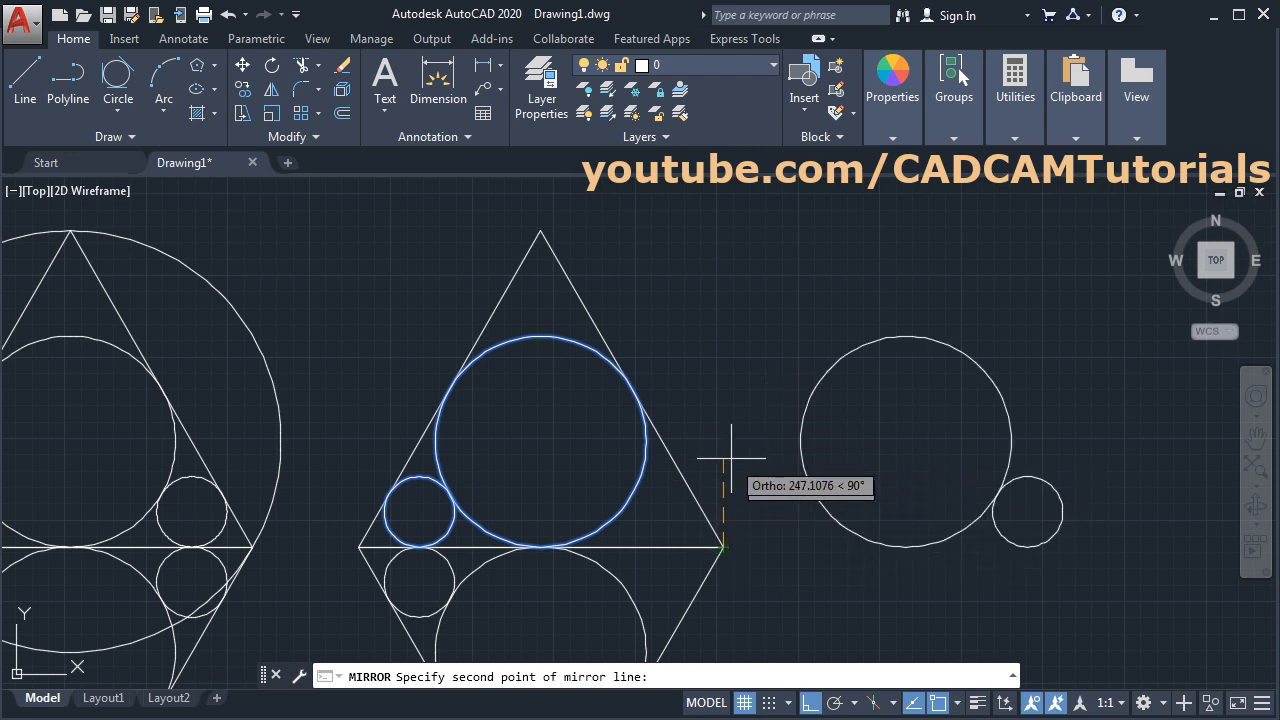
left_click(726, 267)
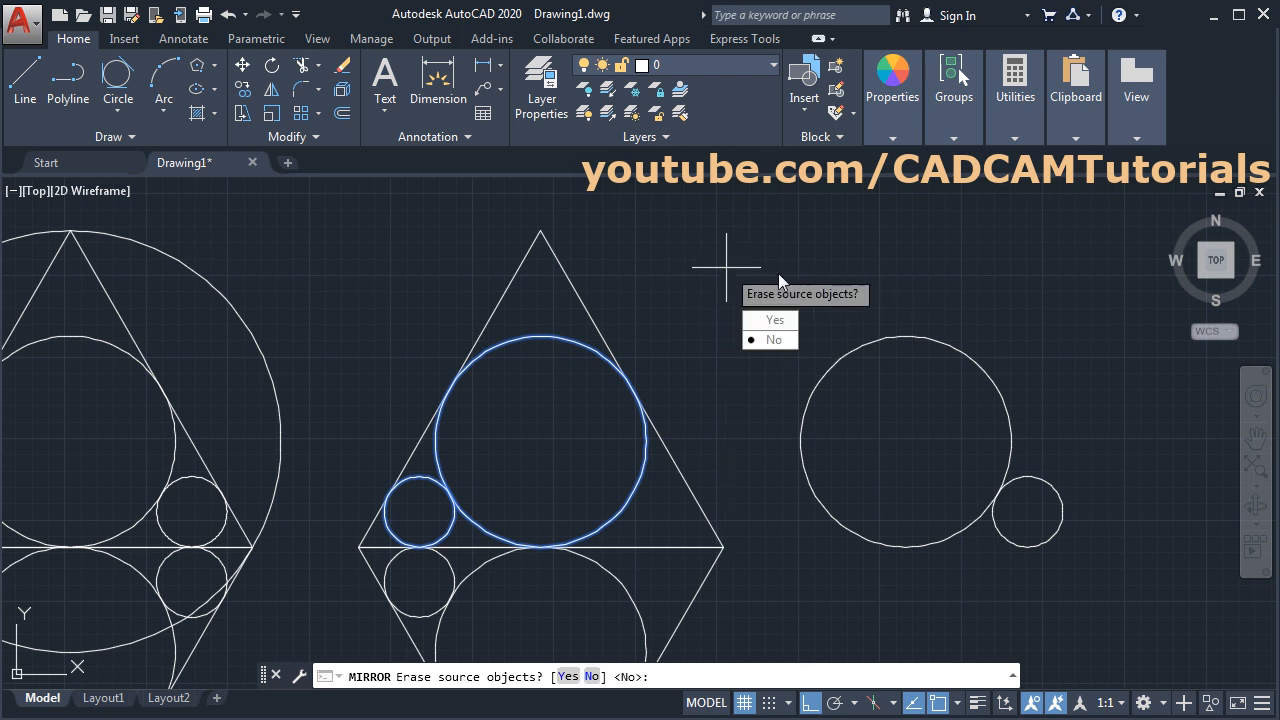
left_click(777, 325)
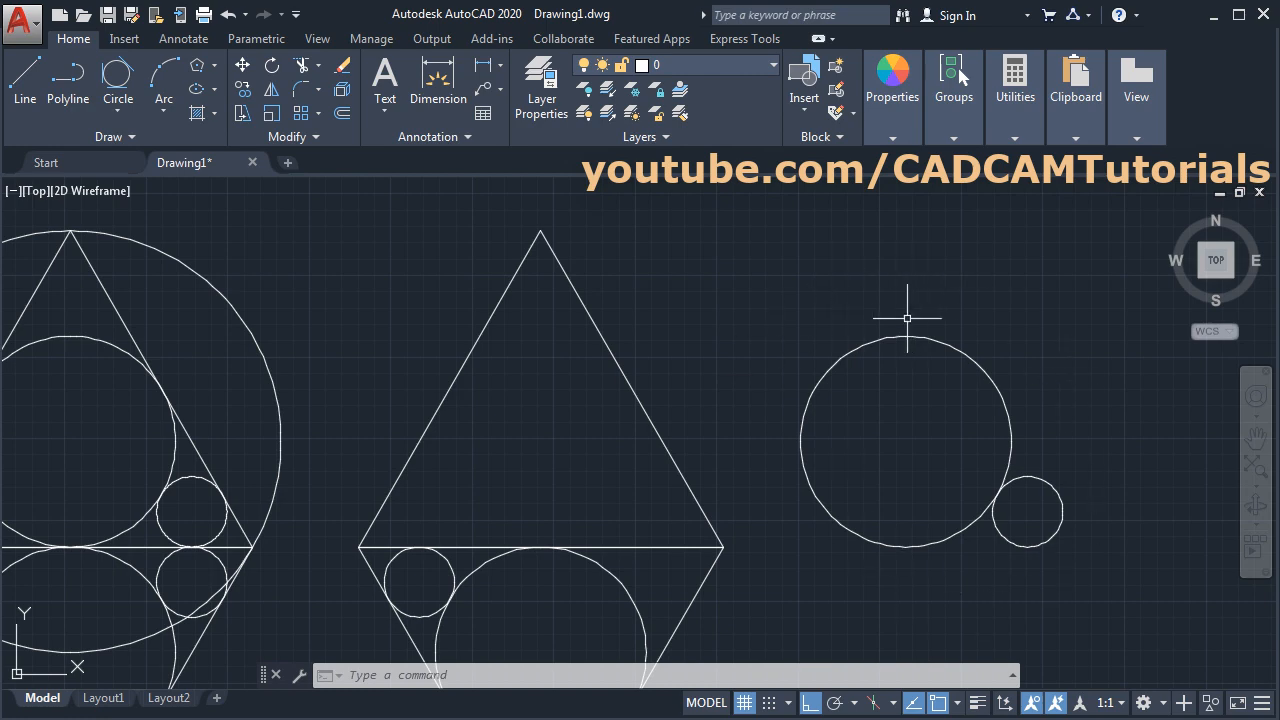
Hatch the overlap of the left radius-400 circle and the large circle with the ANSI34 pattern
scroll(457, 429, "down", 2)
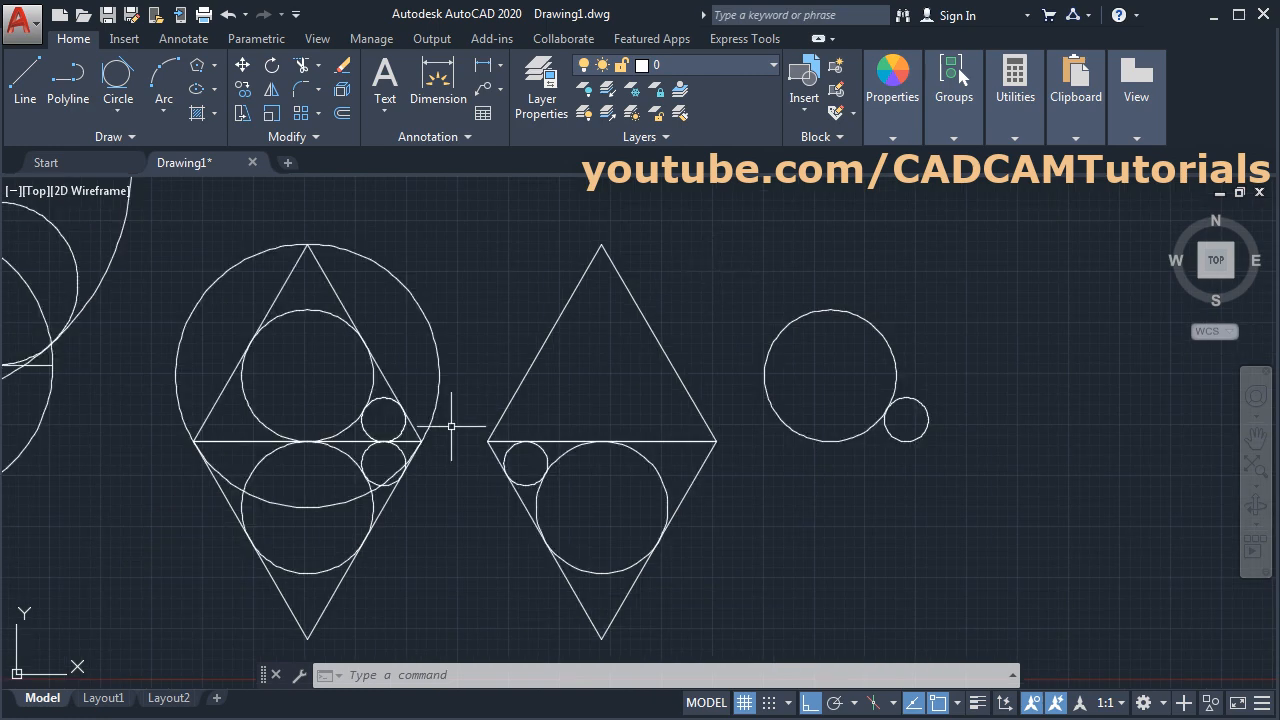
scroll(457, 410, "down", 1)
middle_click_drag(550, 380, 740, 460)
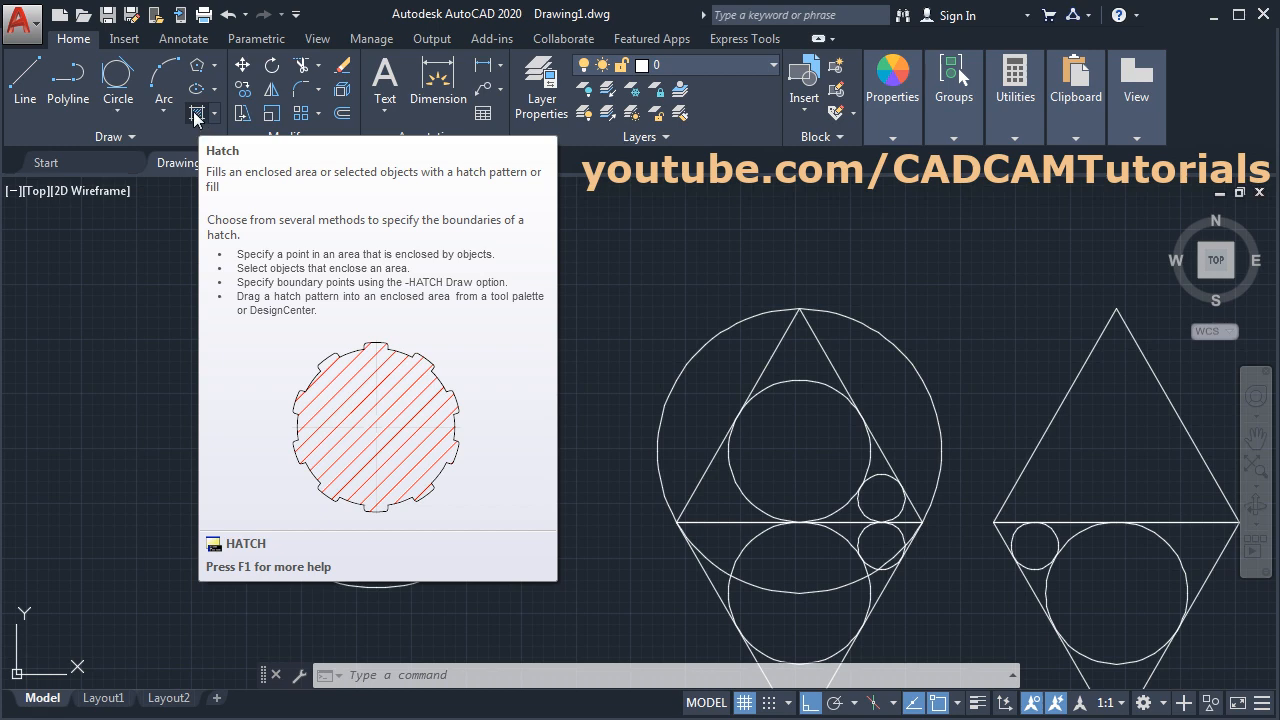
left_click(197, 116)
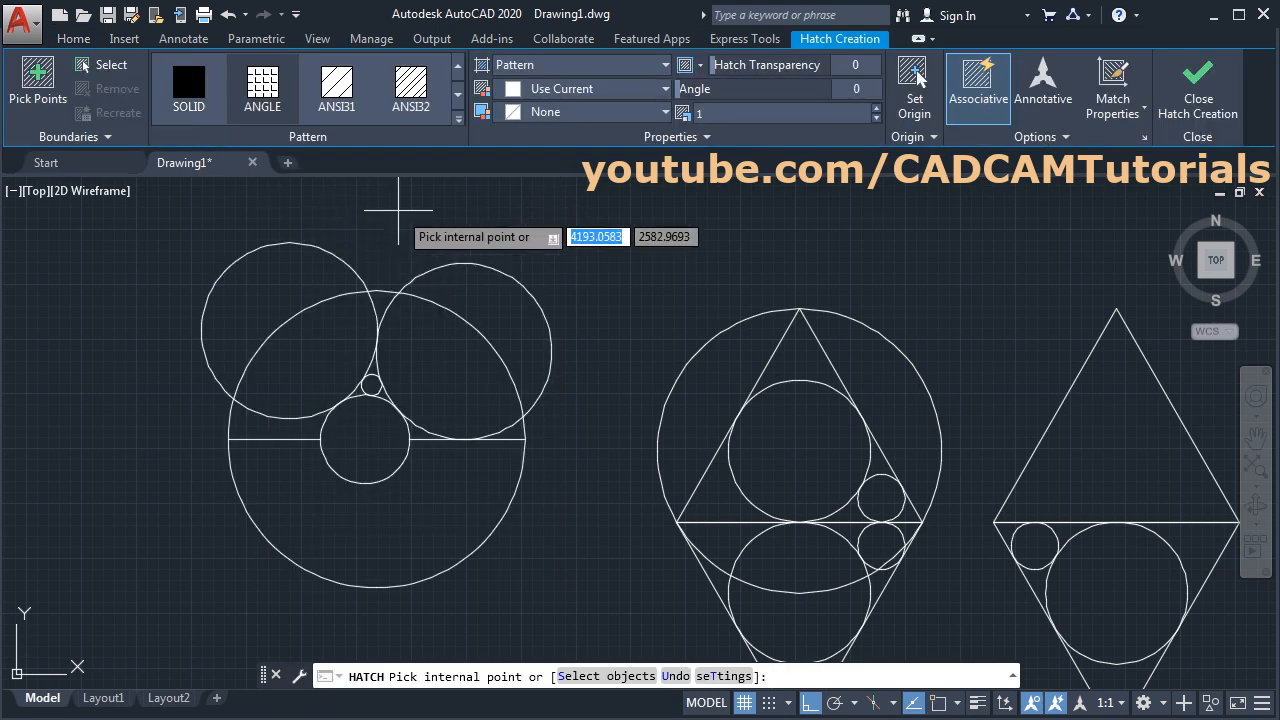
left_click(459, 120)
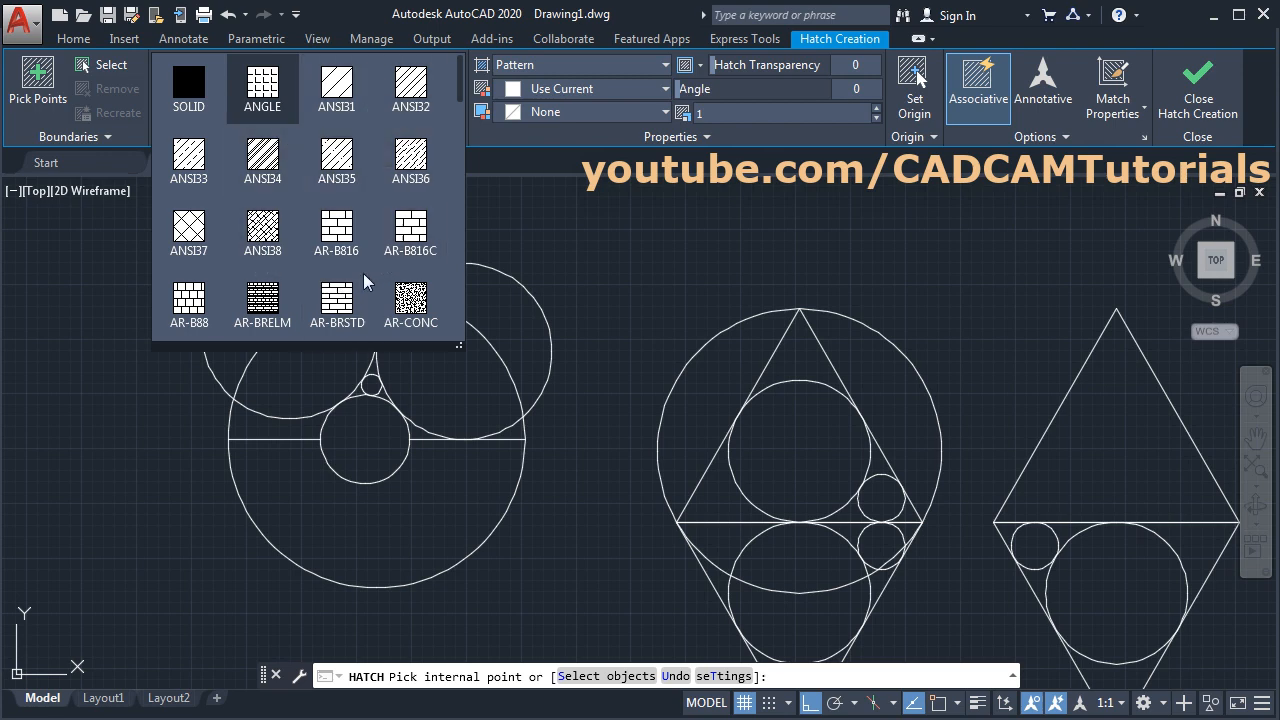
scroll(361, 262, "down", 1)
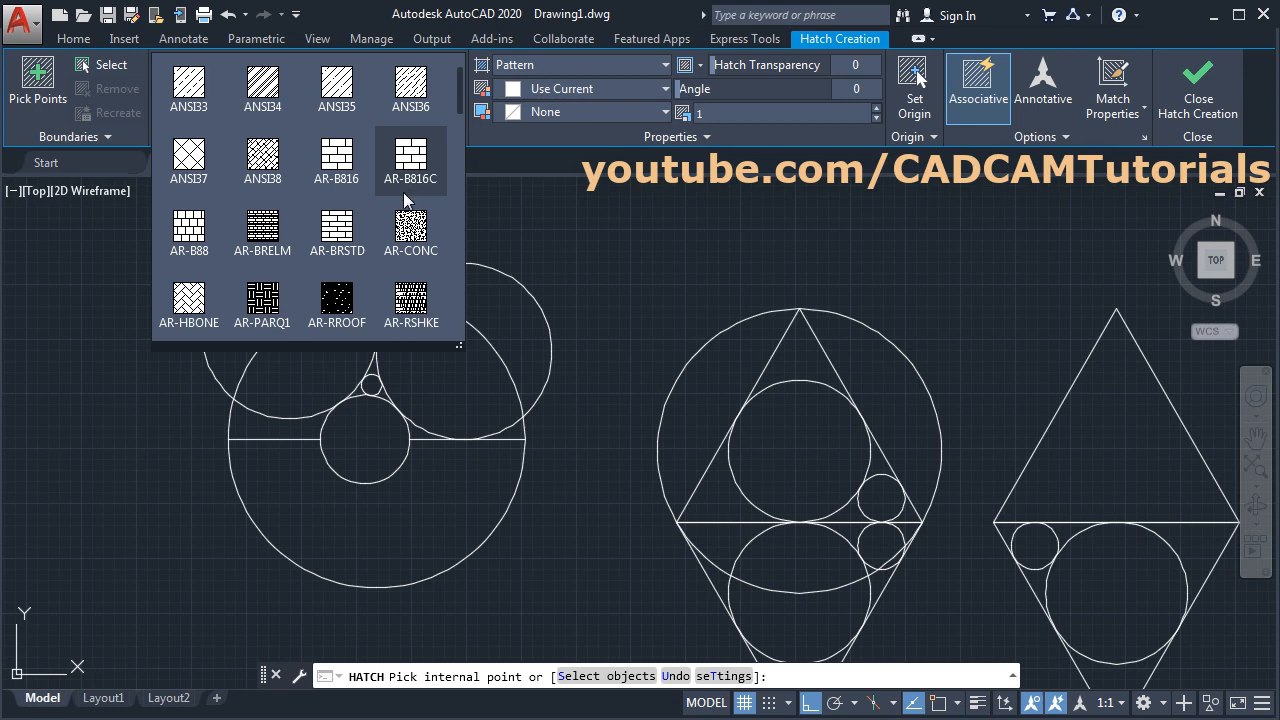
left_click(414, 253)
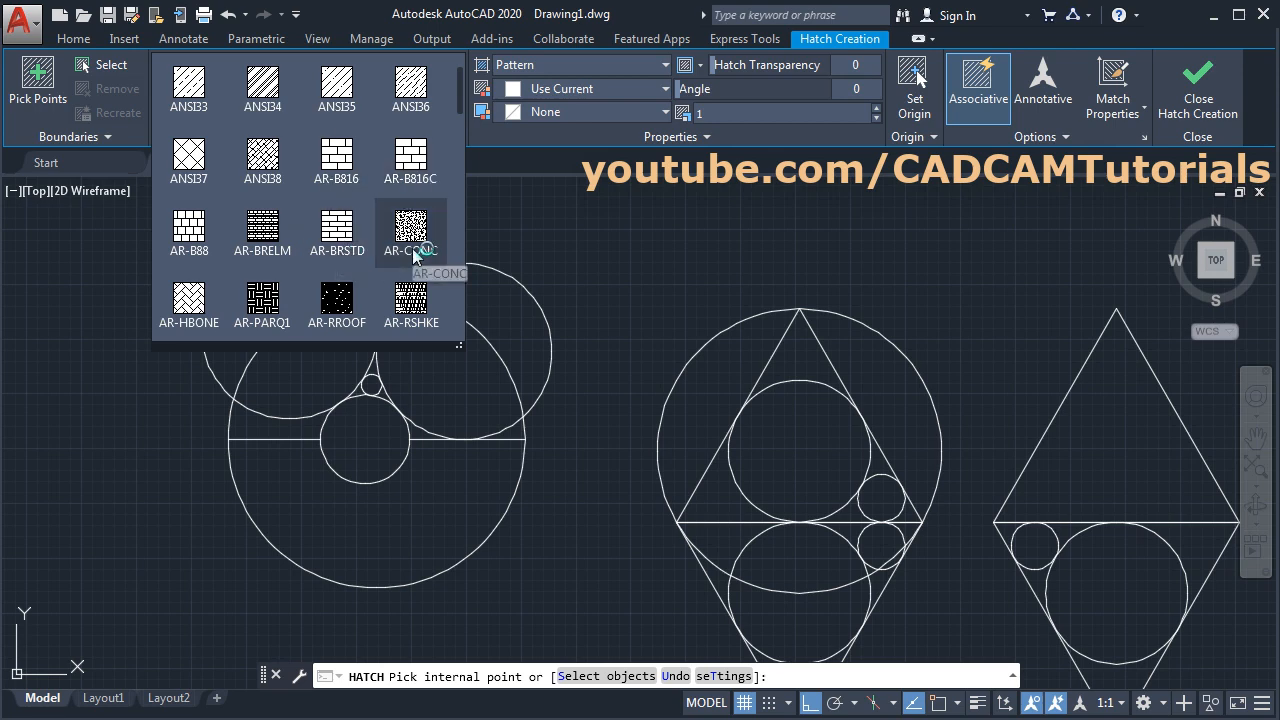
scroll(313, 265, "down", 1)
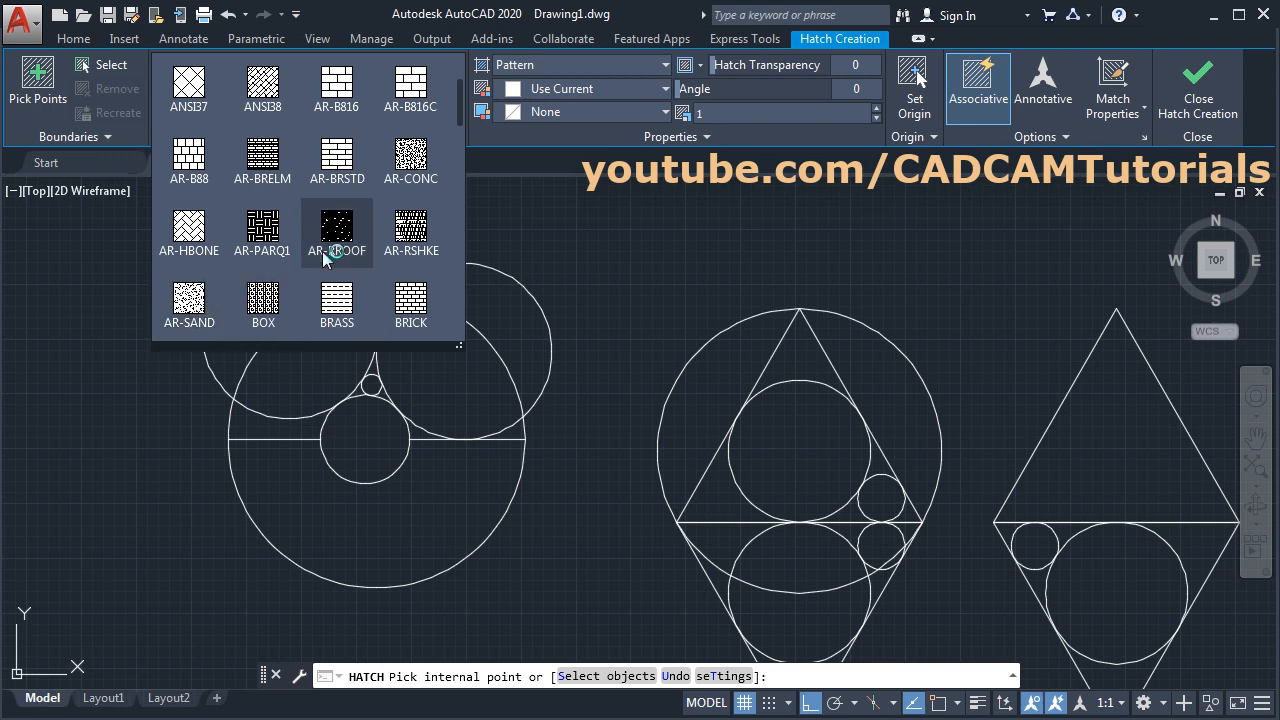
scroll(319, 256, "down", 4)
scroll(319, 256, "down", 2)
scroll(319, 257, "down", 4)
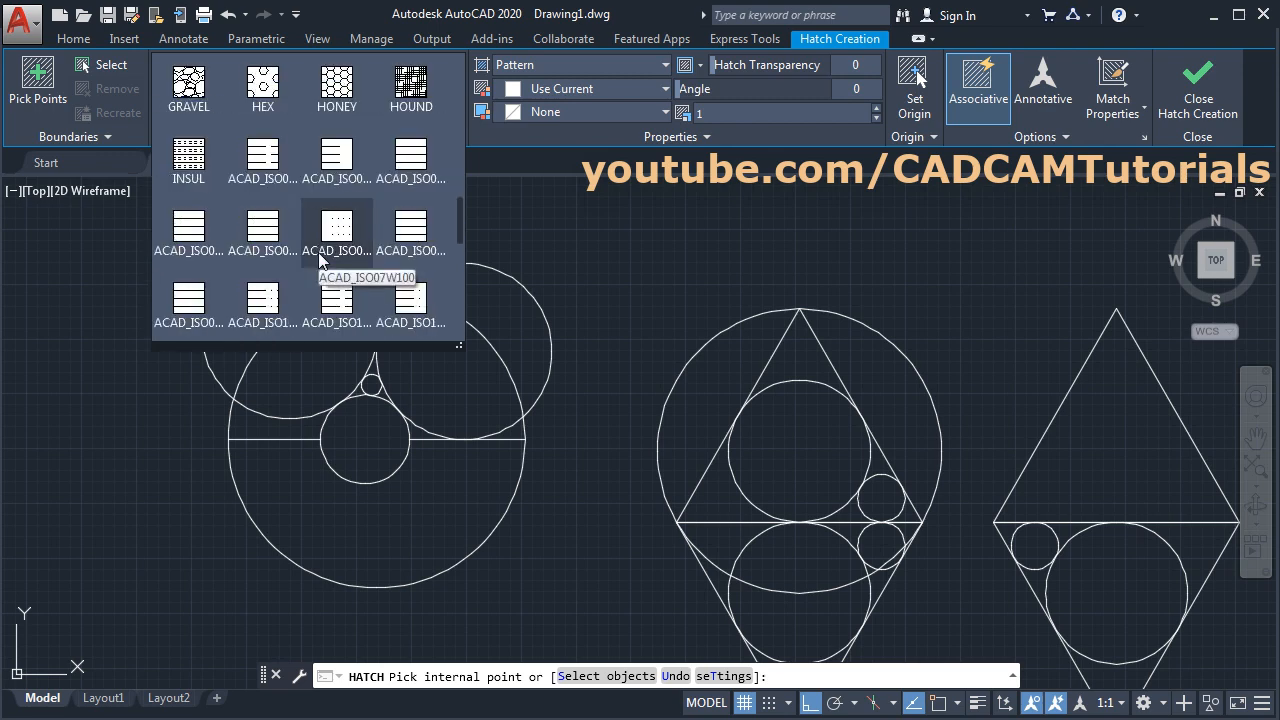
scroll(319, 257, "down", 1)
scroll(319, 257, "up", 1)
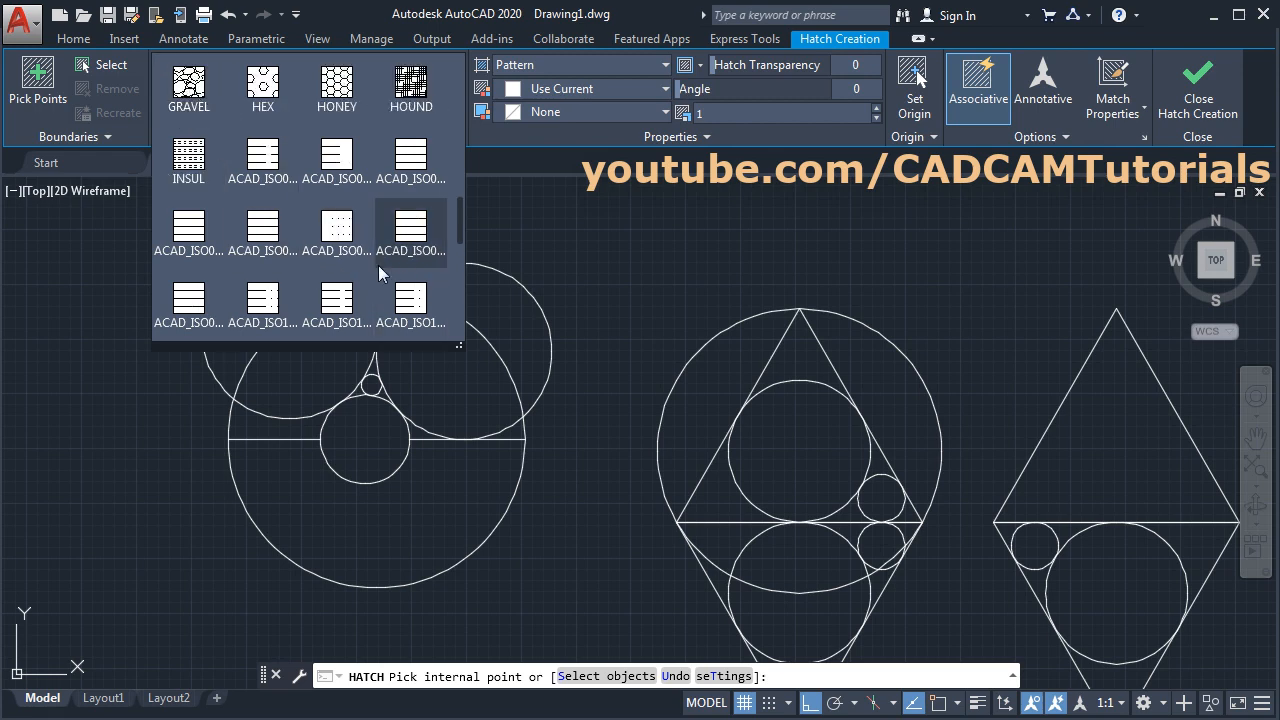
scroll(377, 267, "up", 12)
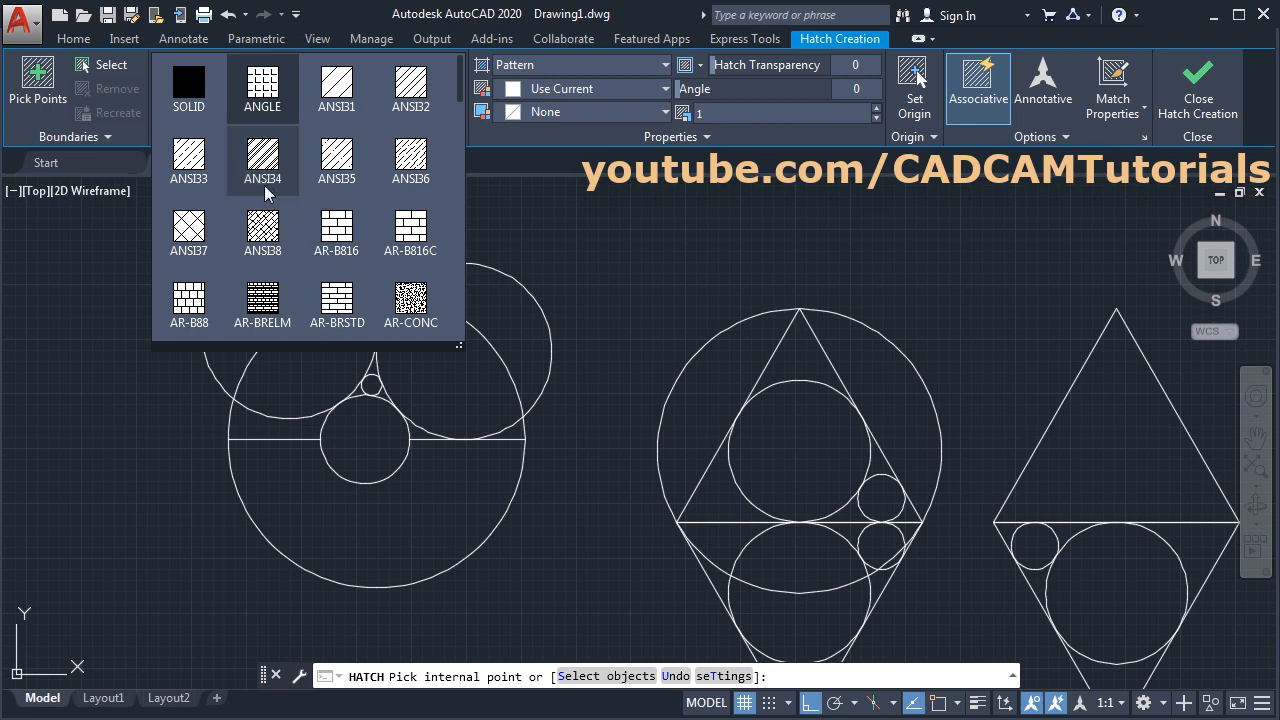
left_click(262, 168)
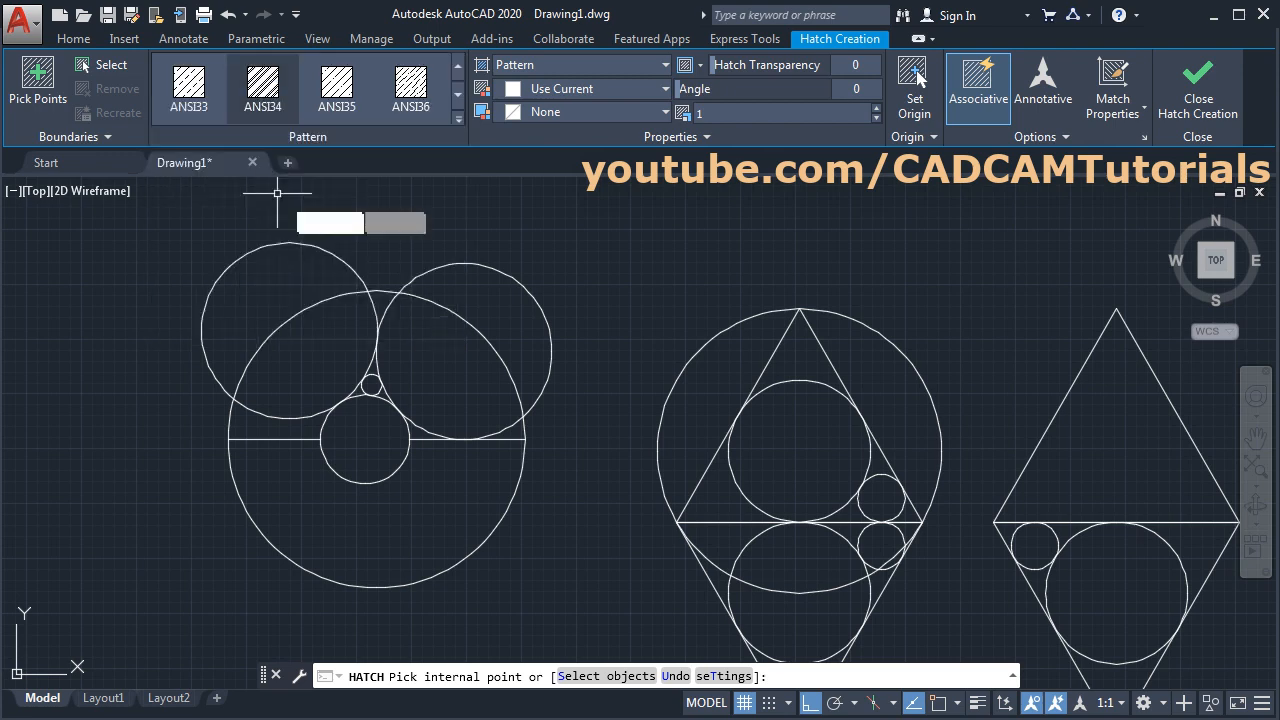
left_click(308, 366)
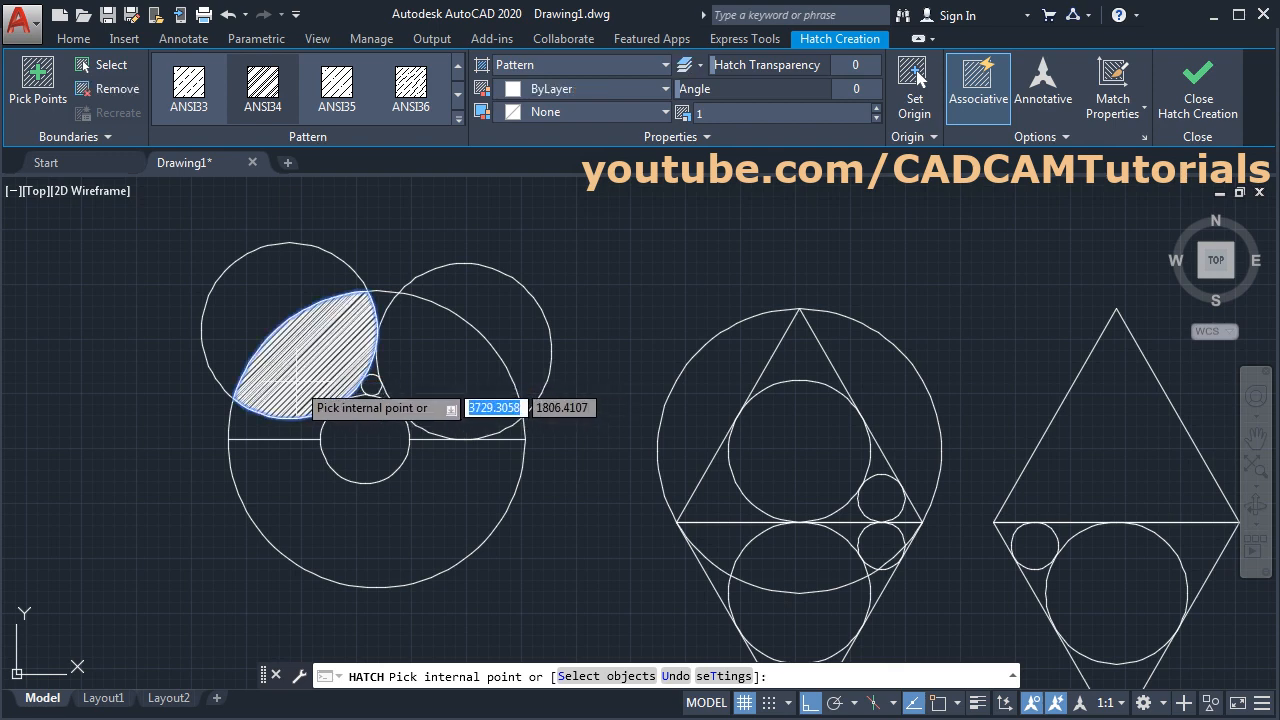
Set the hatch scale to 5 and add the overlap of the right radius-400 circle and the large circle
scroll(346, 383, "up", 2)
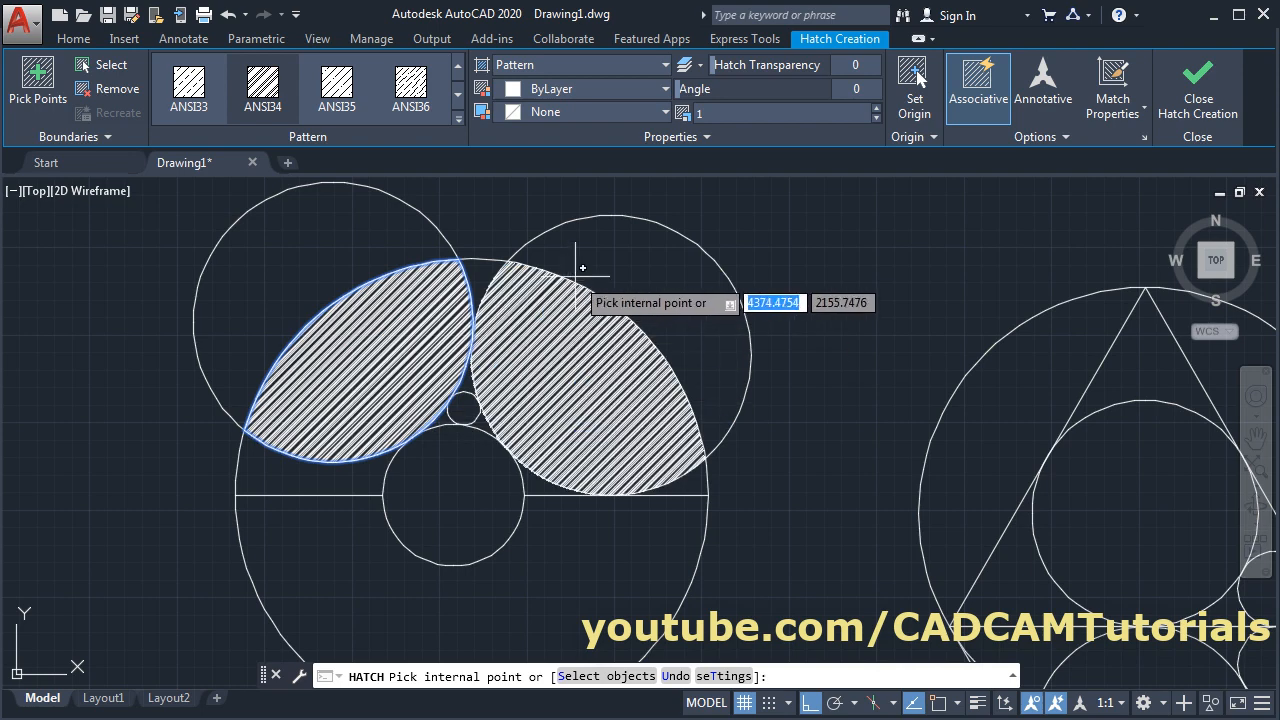
left_click(711, 115)
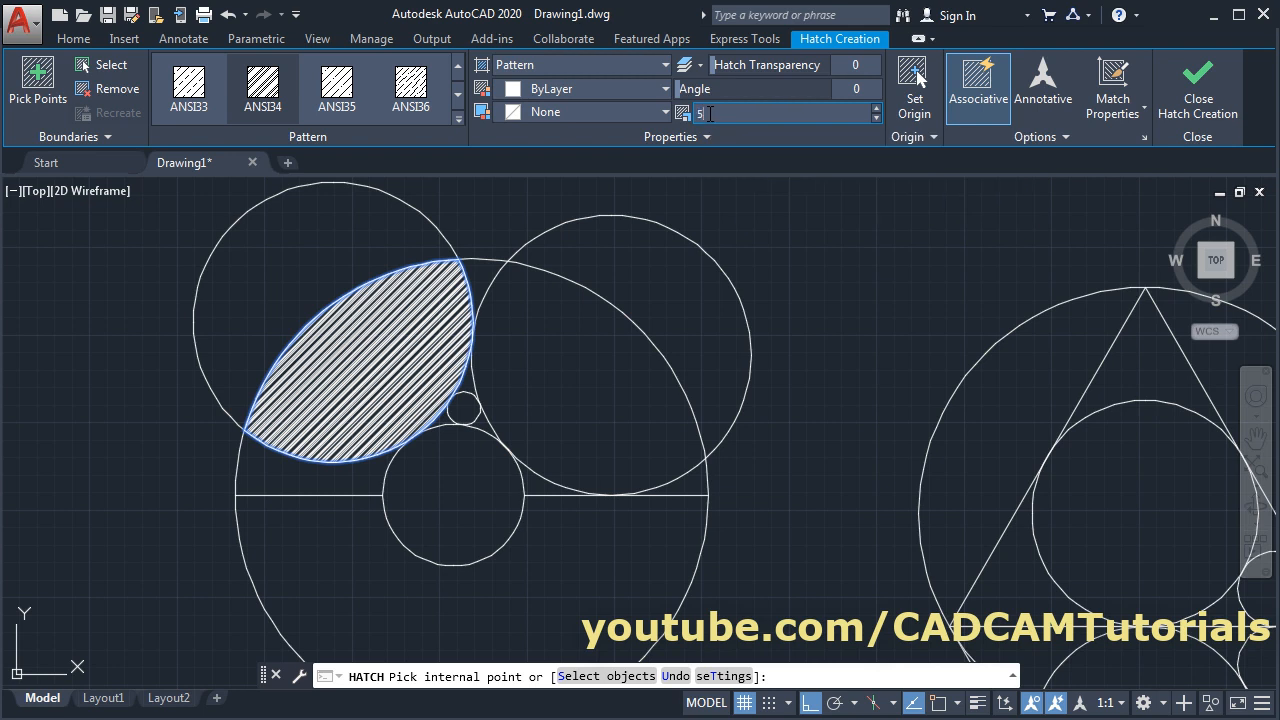
key("Return")
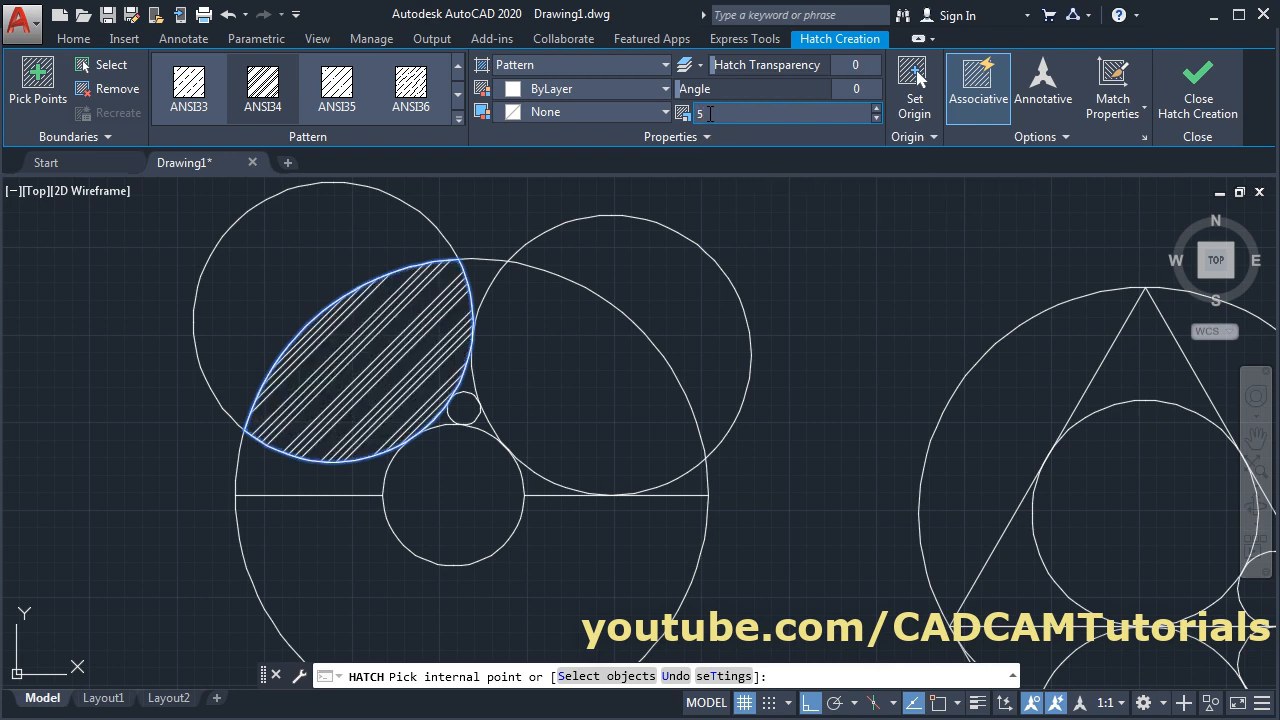
left_click(572, 405)
Add the large circle's lower half, outside the small inner circle, to the hatched regions
middle_click_drag(381, 588, 387, 531)
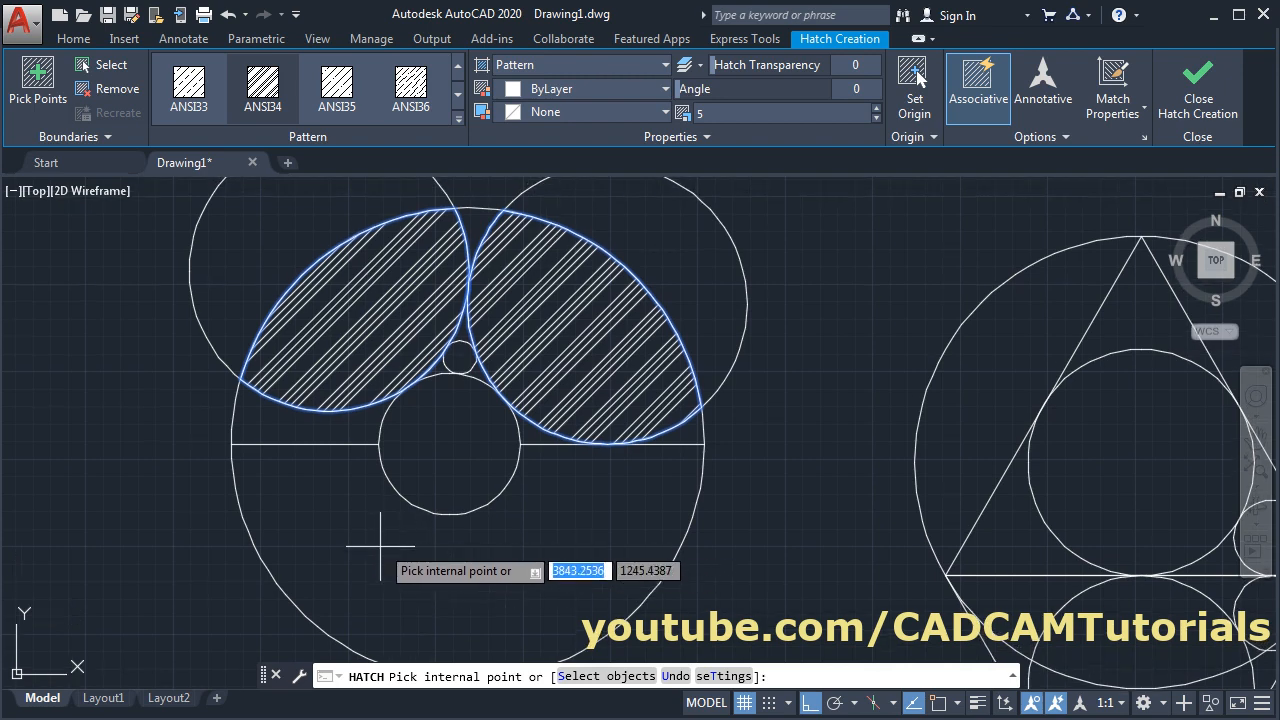
scroll(395, 525, "down", 3)
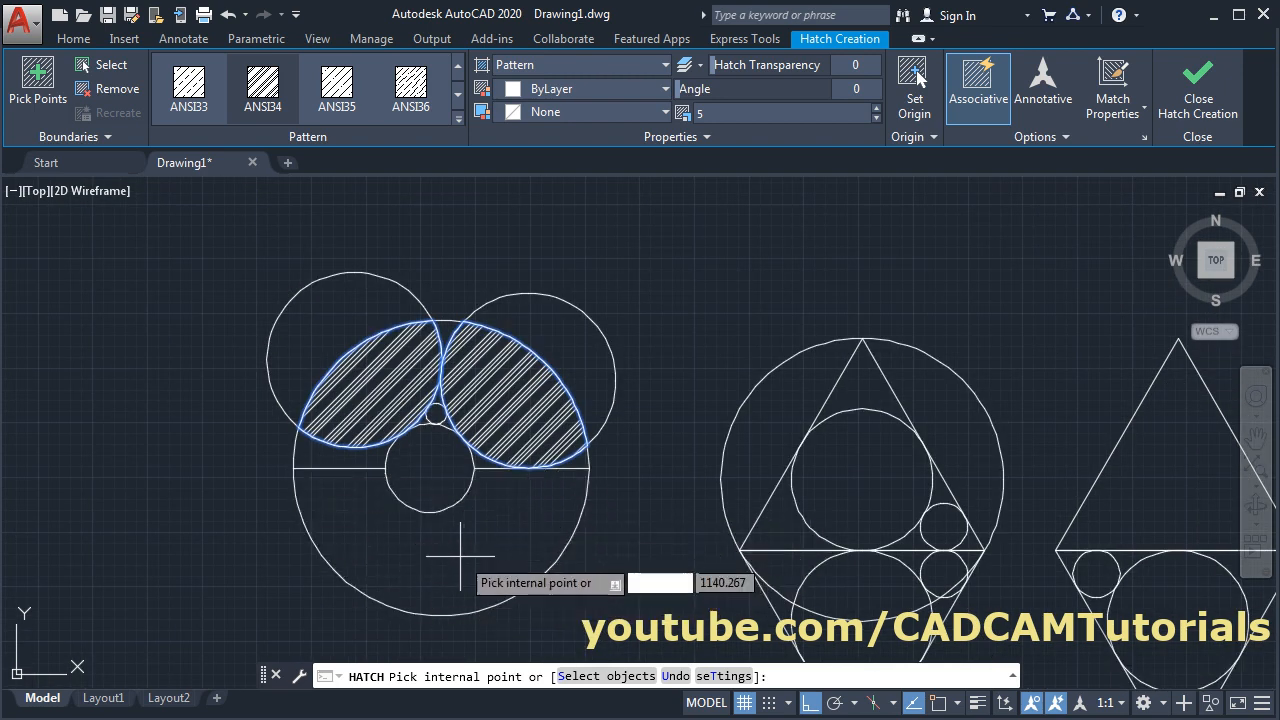
scroll(460, 545, "up", 4)
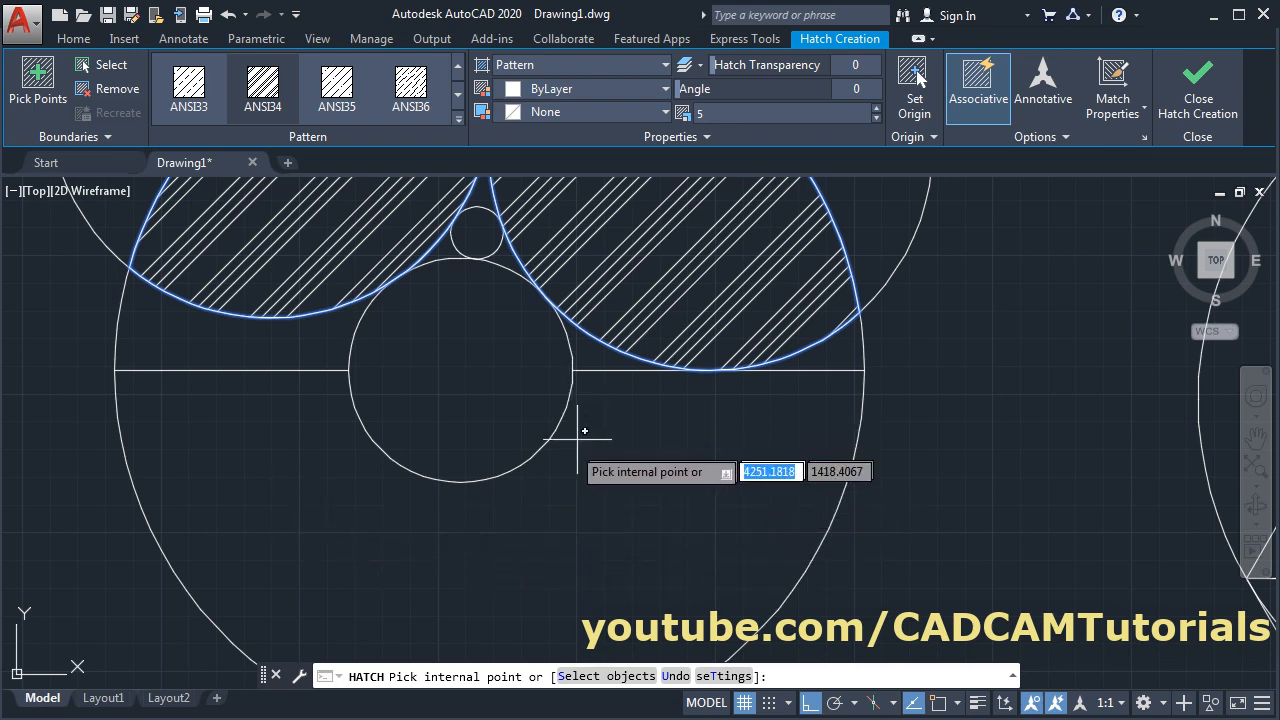
scroll(588, 428, "down", 4)
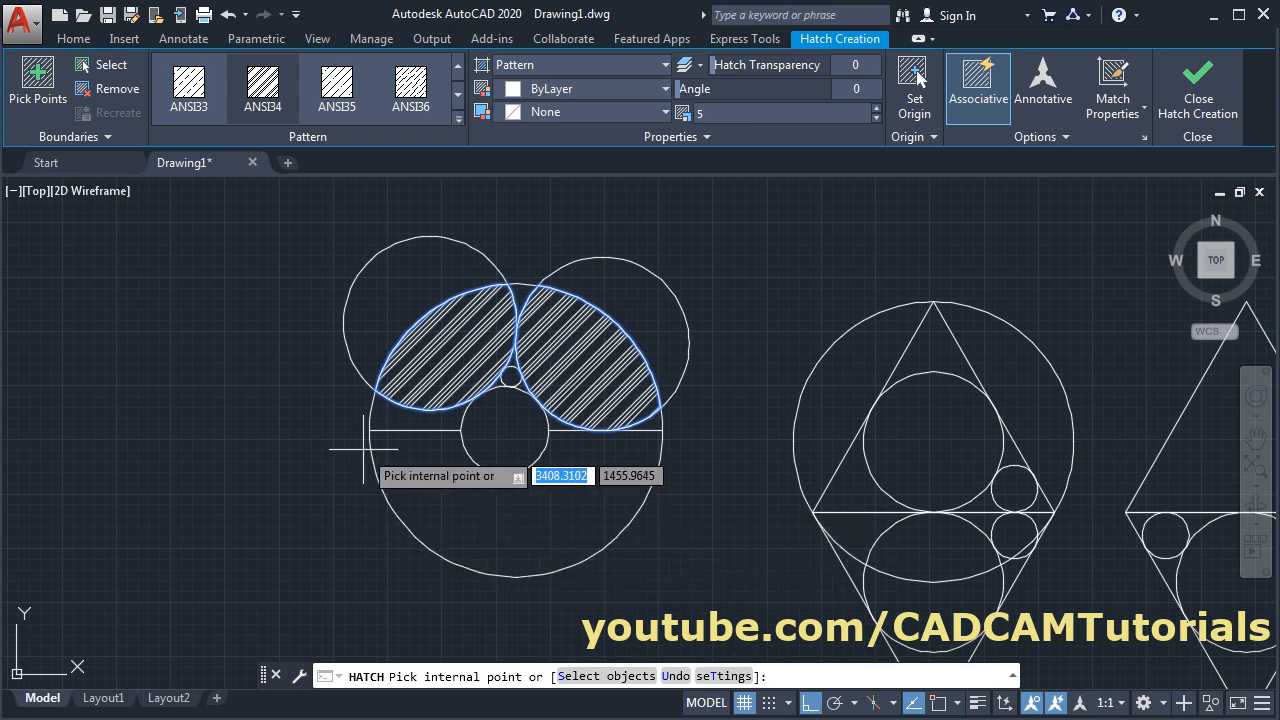
left_click(505, 515)
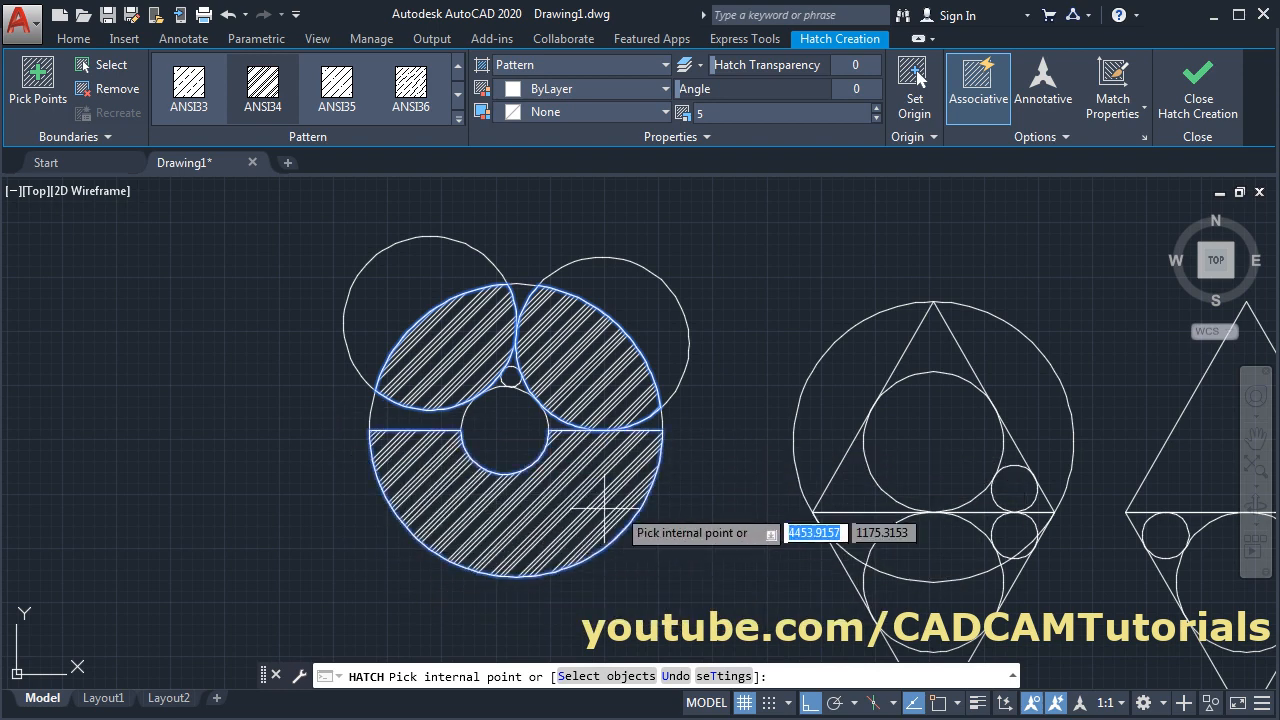
Try a scale of 2 for the hatch pattern
scroll(696, 448, "up", 3)
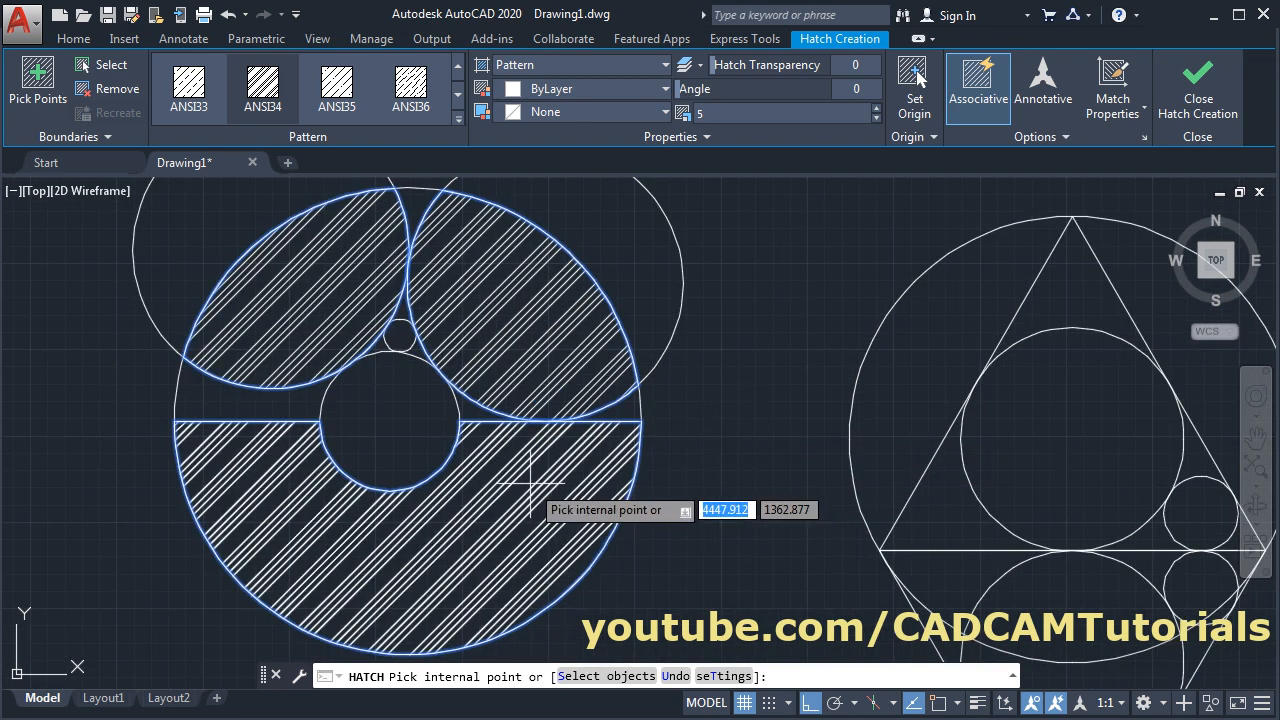
left_click(740, 117)
type("2")
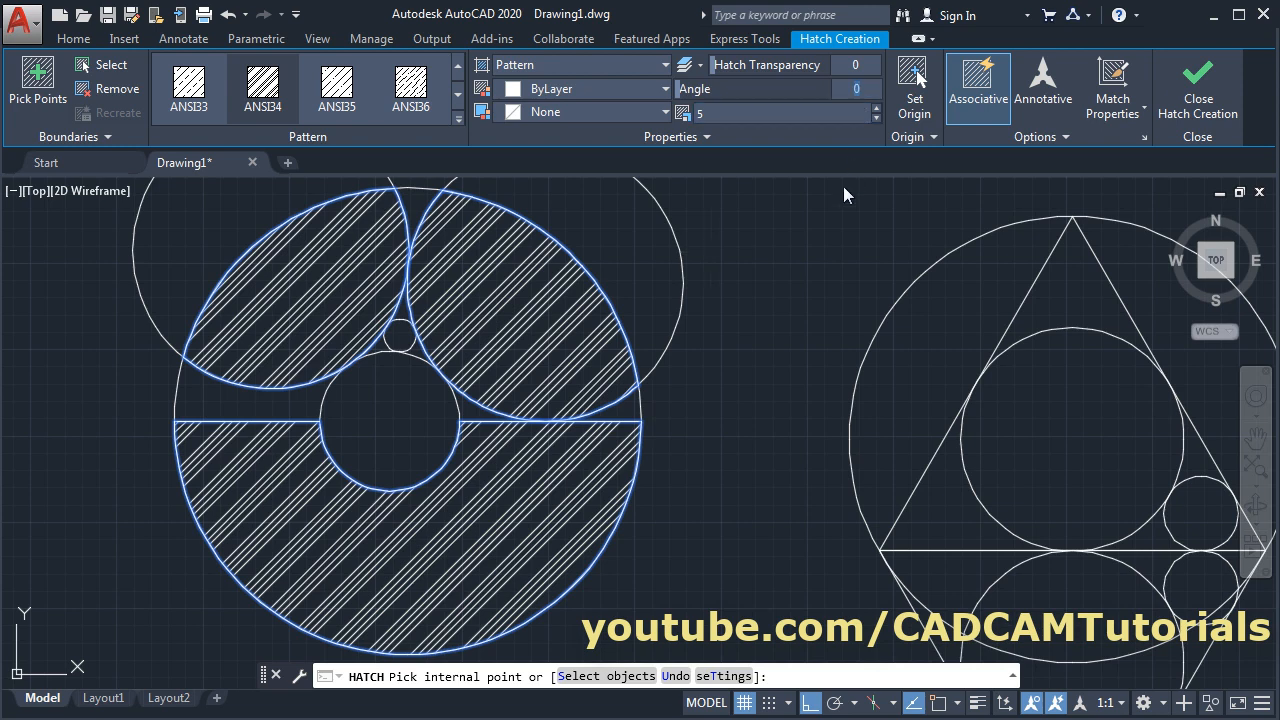
Try a hatch angle of 45 degrees and settle on an angle of 90 degrees
type("45")
key("Return")
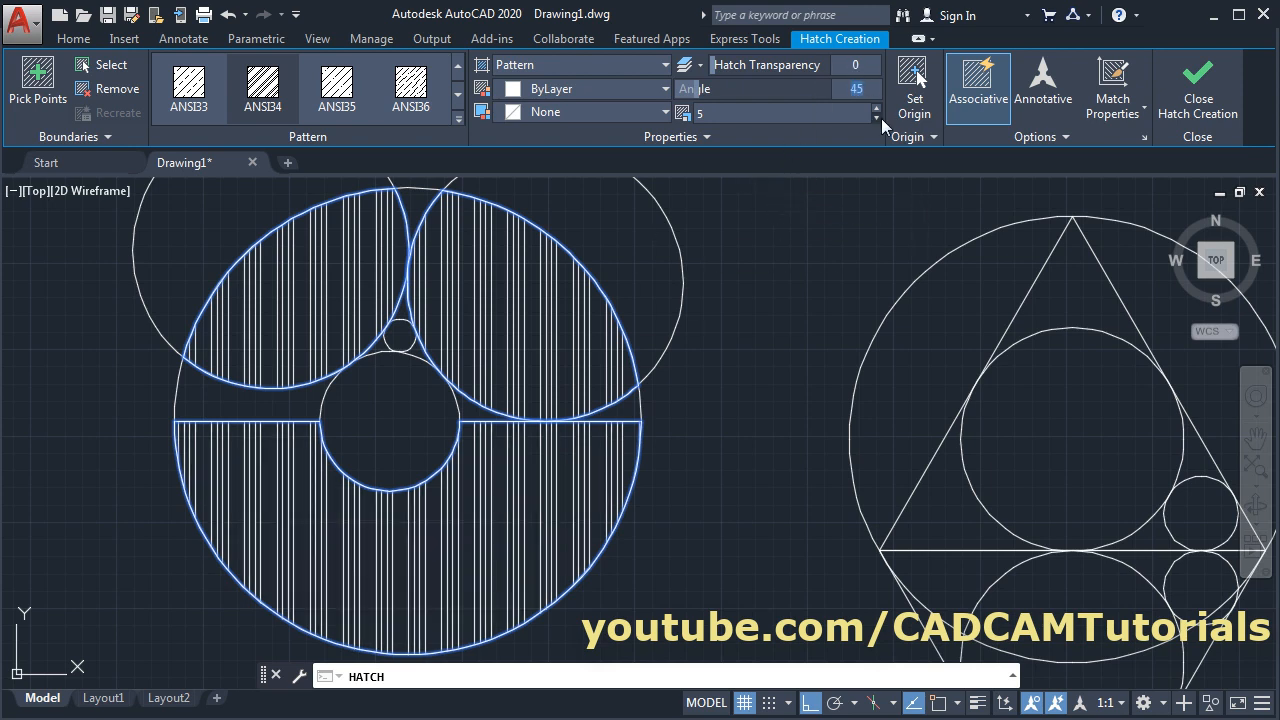
type("90")
key("Return")
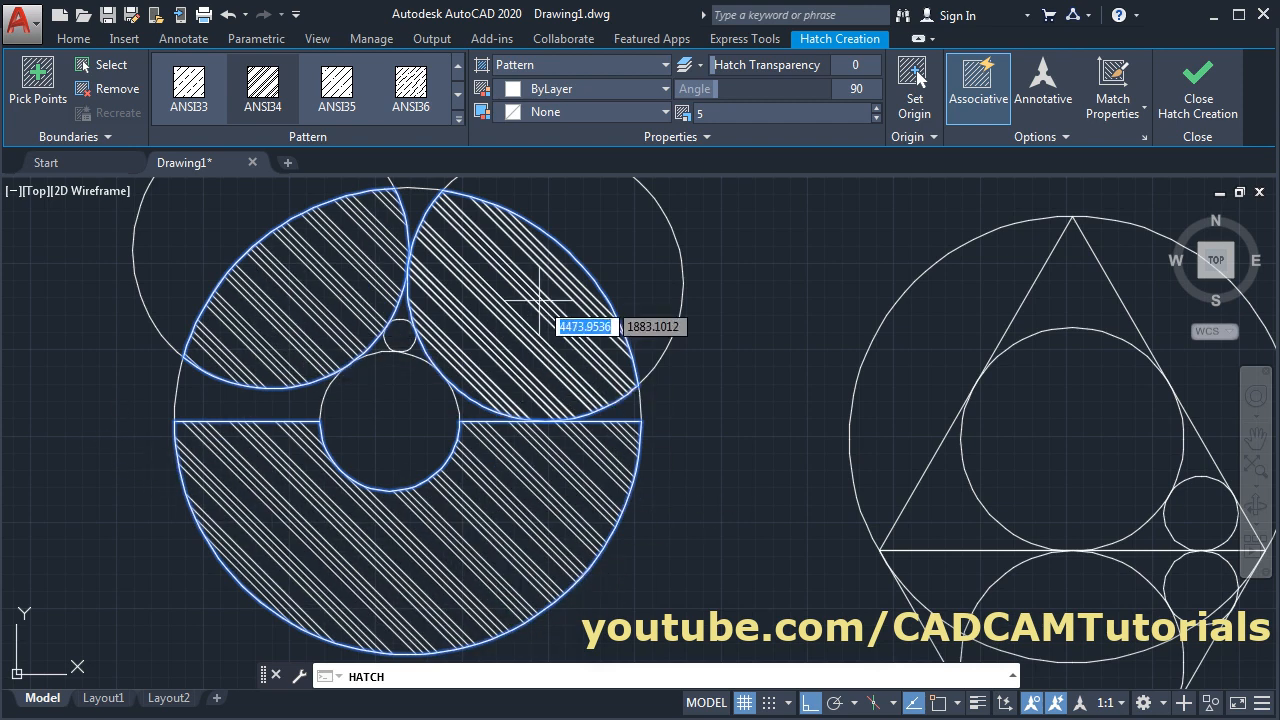
Set the hatch colour to orange 242,103,34 and the hatch background colour to pale yellow 248,246,176
left_click(628, 88)
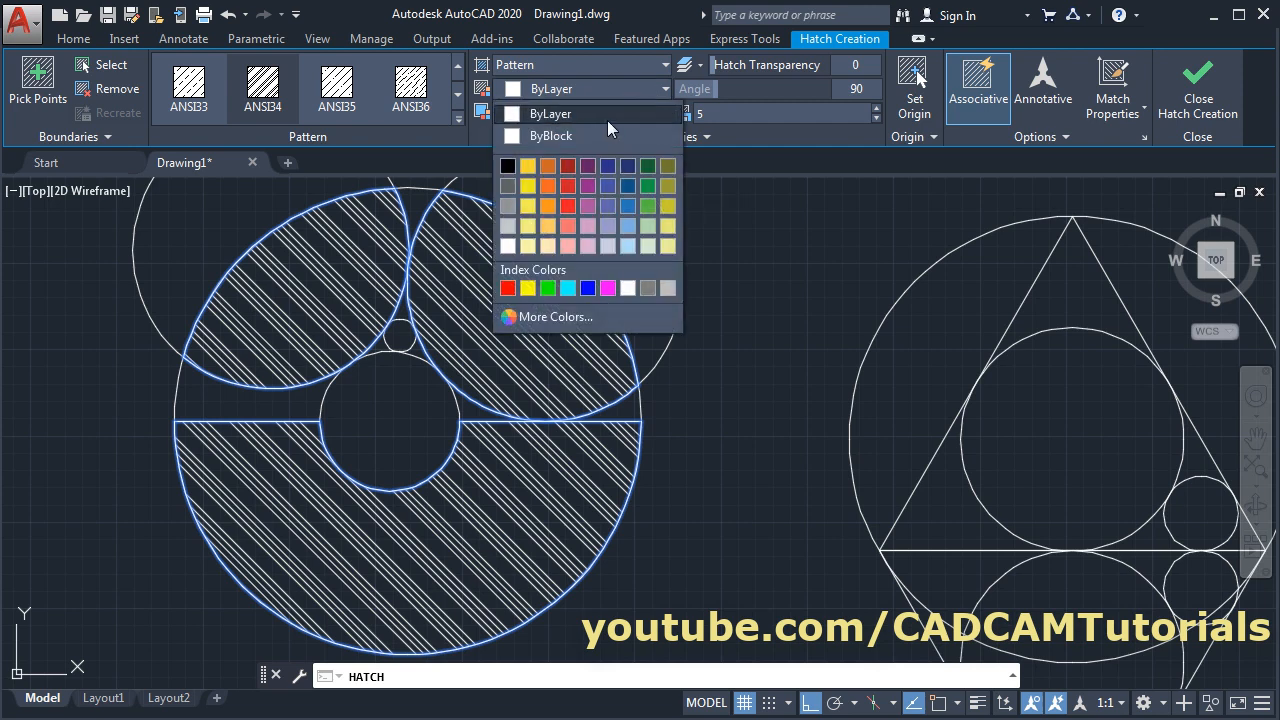
left_click(548, 186)
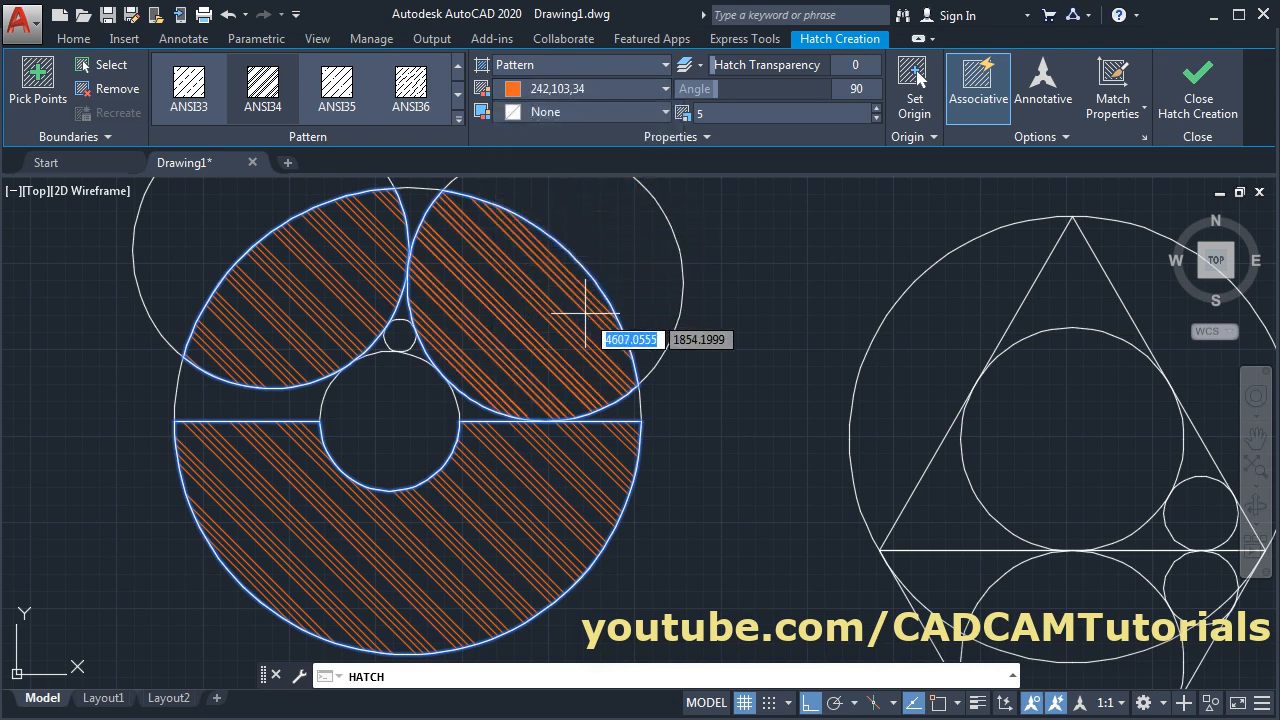
left_click(577, 110)
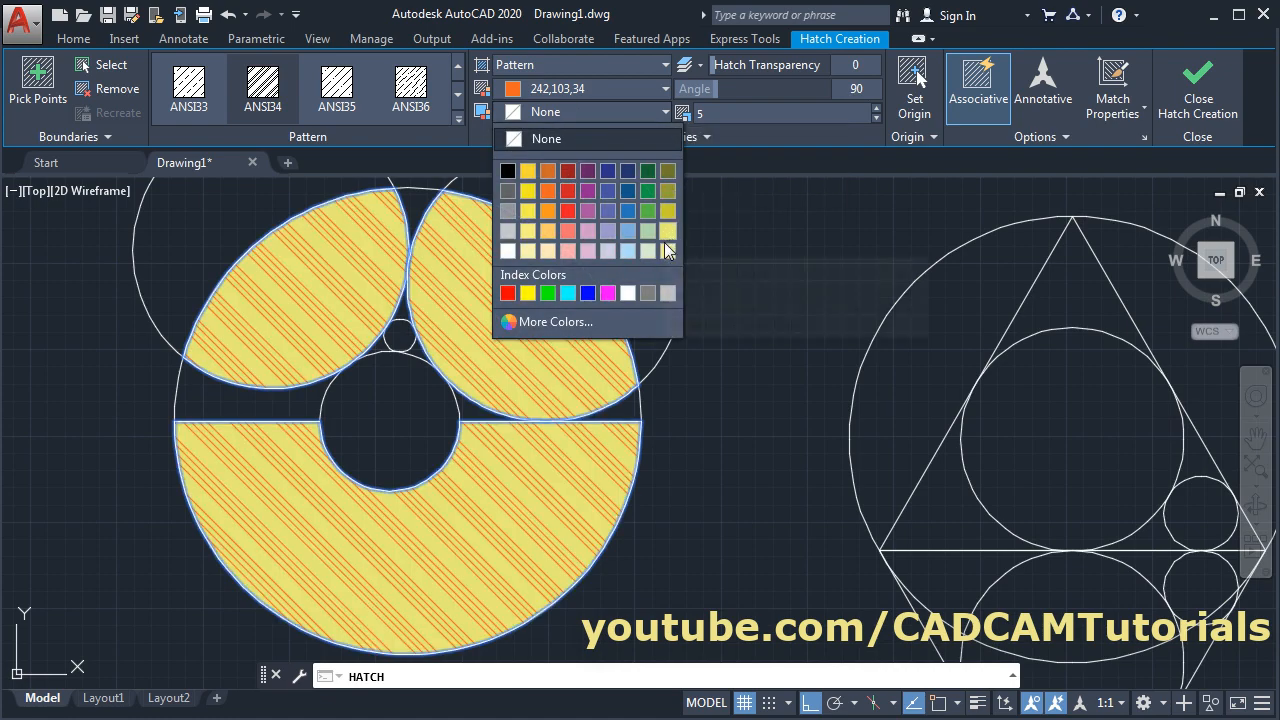
left_click(527, 252)
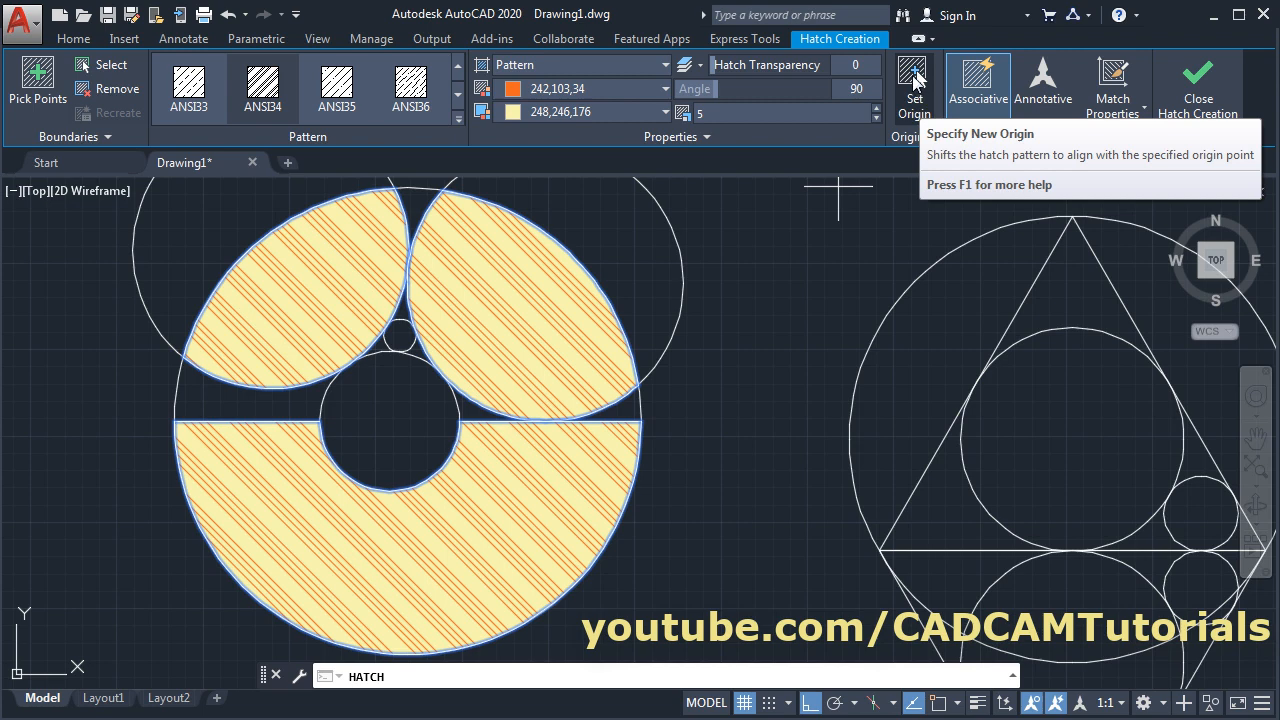
Set the hatch origin inside the hatched overlap of the right radius-400 circle, reposition it slightly, and finish the hatch
left_click(913, 76)
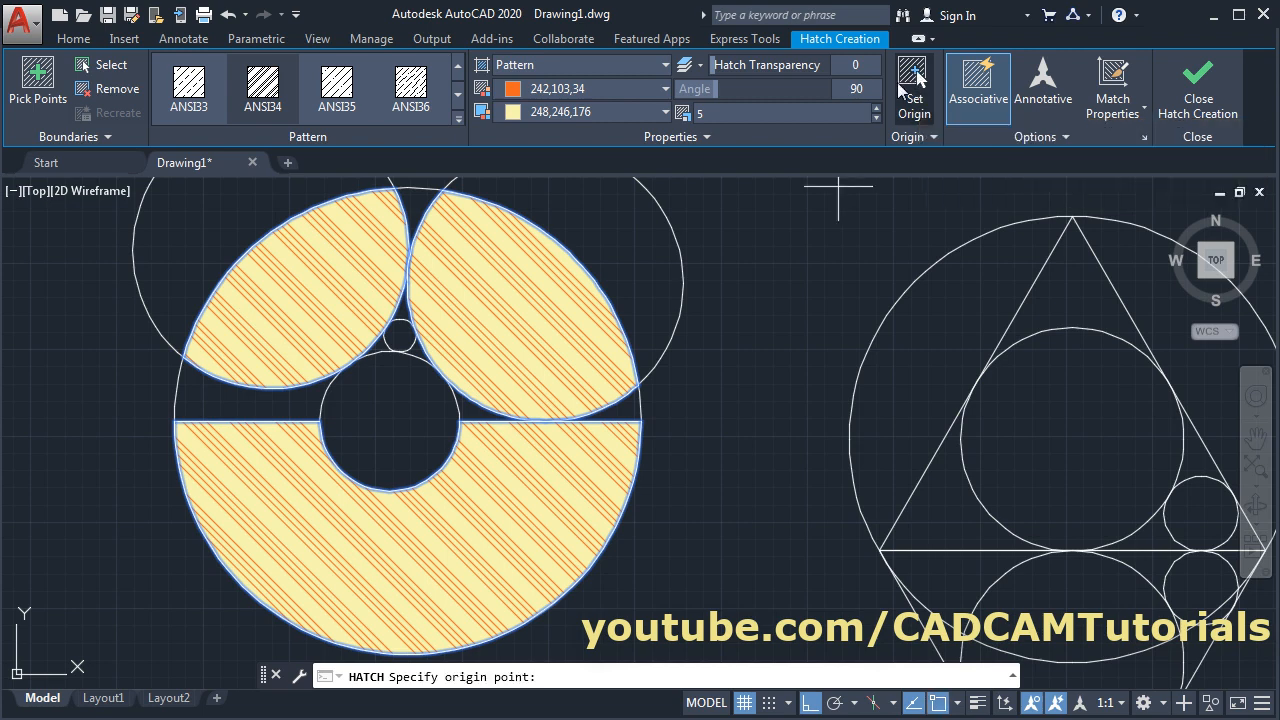
left_click(515, 300)
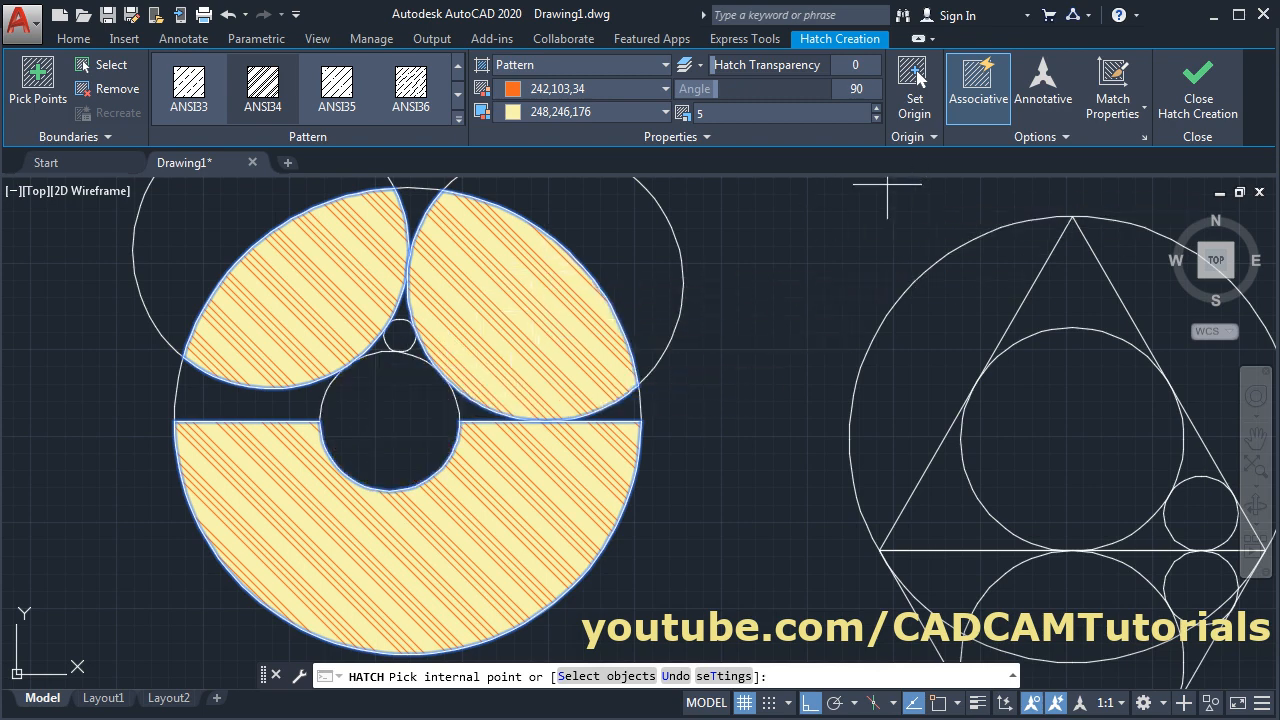
left_click(920, 95)
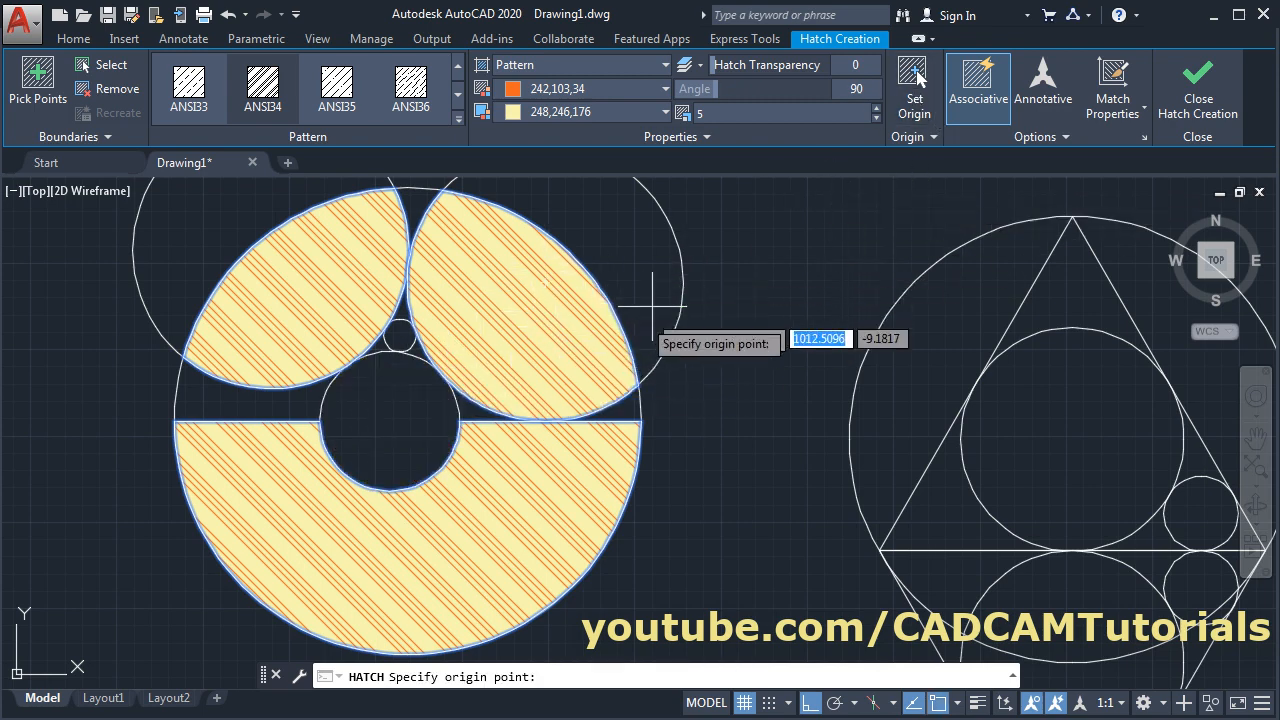
left_click(545, 283)
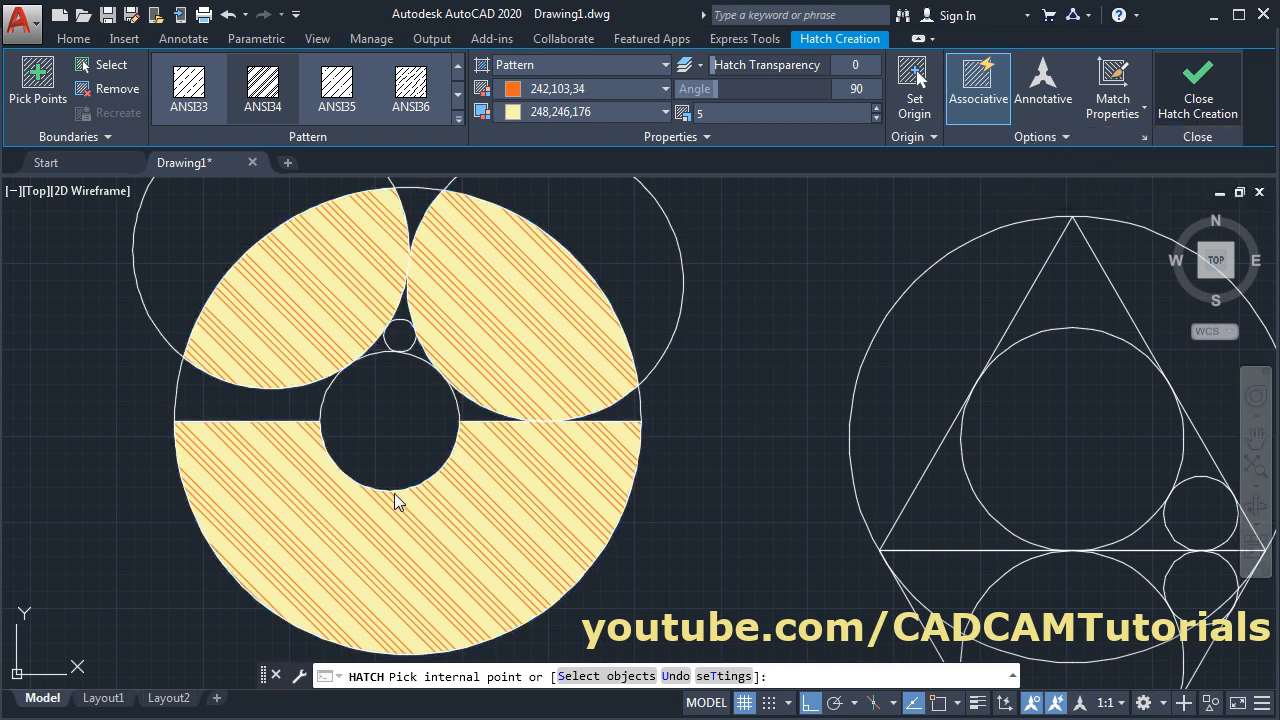
key("Return")
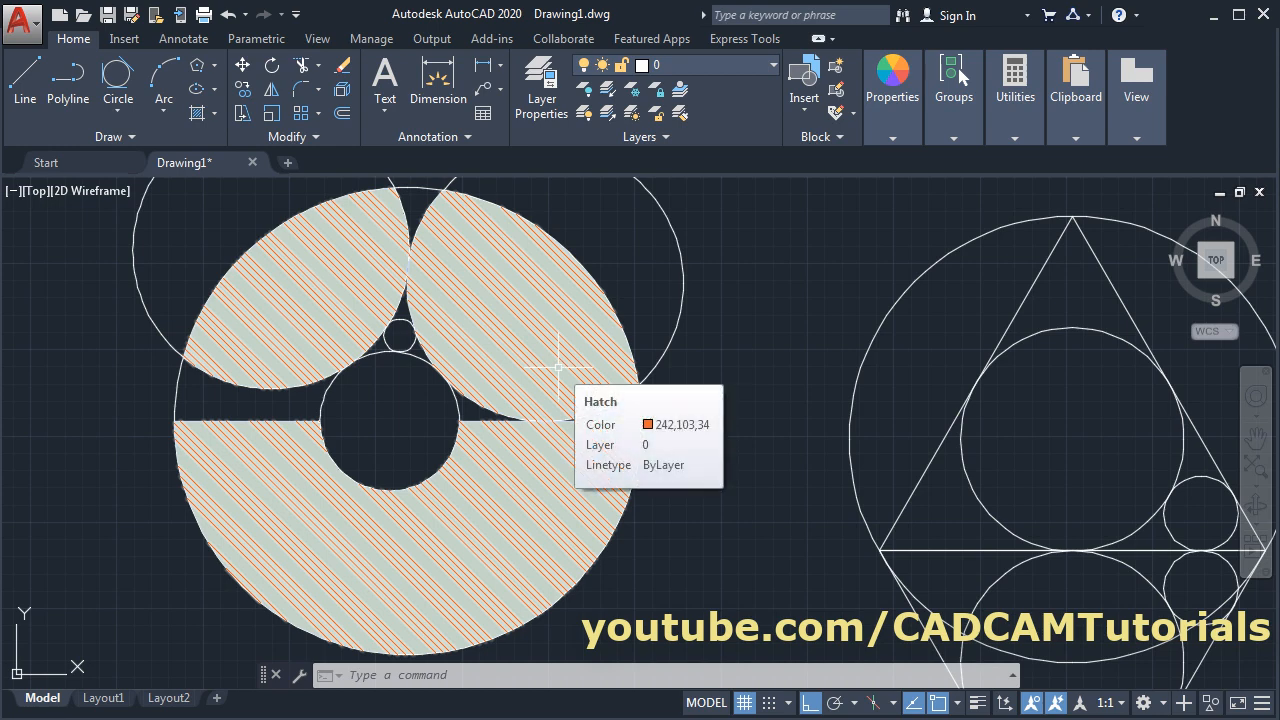
Edit the finished hatch, trying ANSI33 before applying the ANSI37 pattern at a scale of 20
left_click(490, 333)
left_click(195, 88)
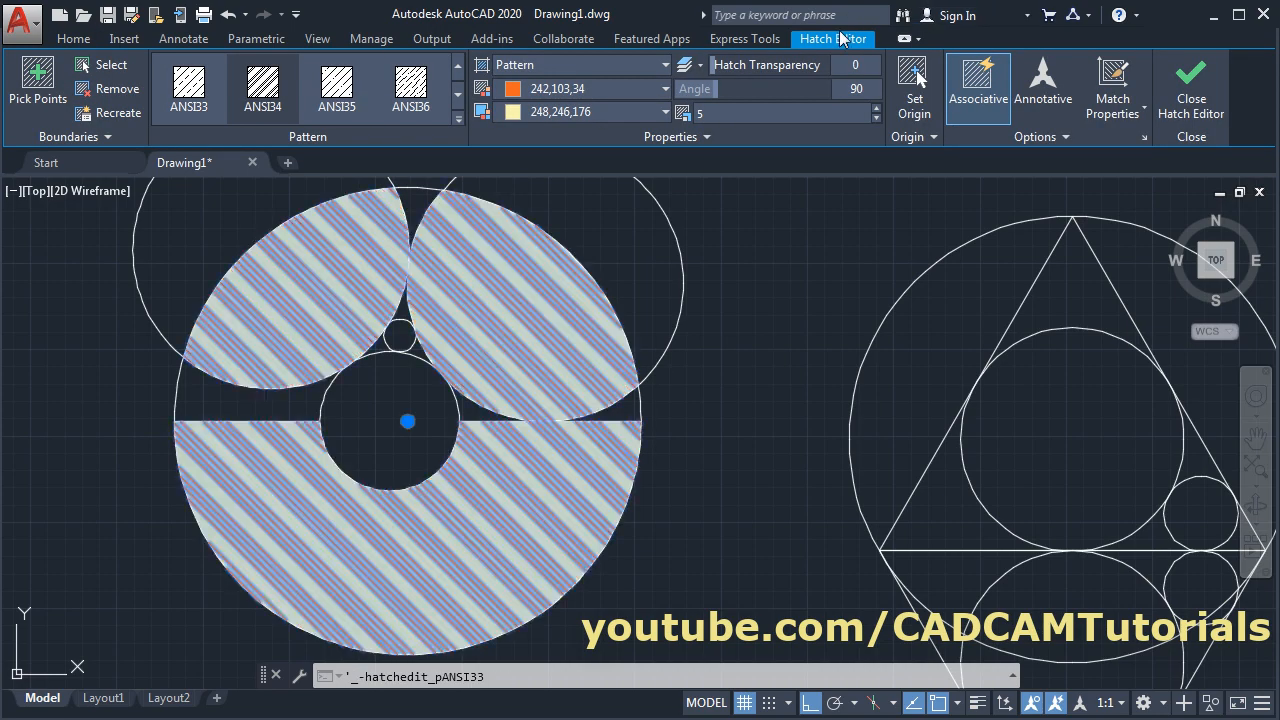
left_click(458, 121)
left_click(190, 228)
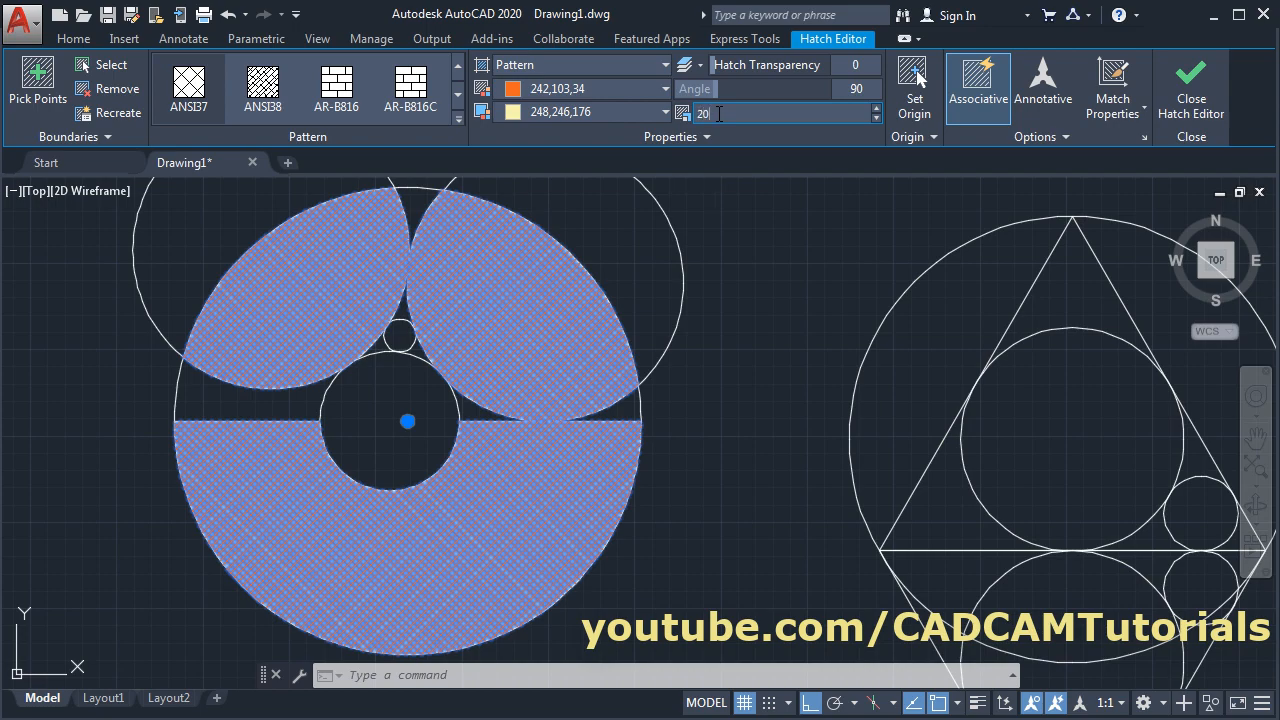
key("Return")
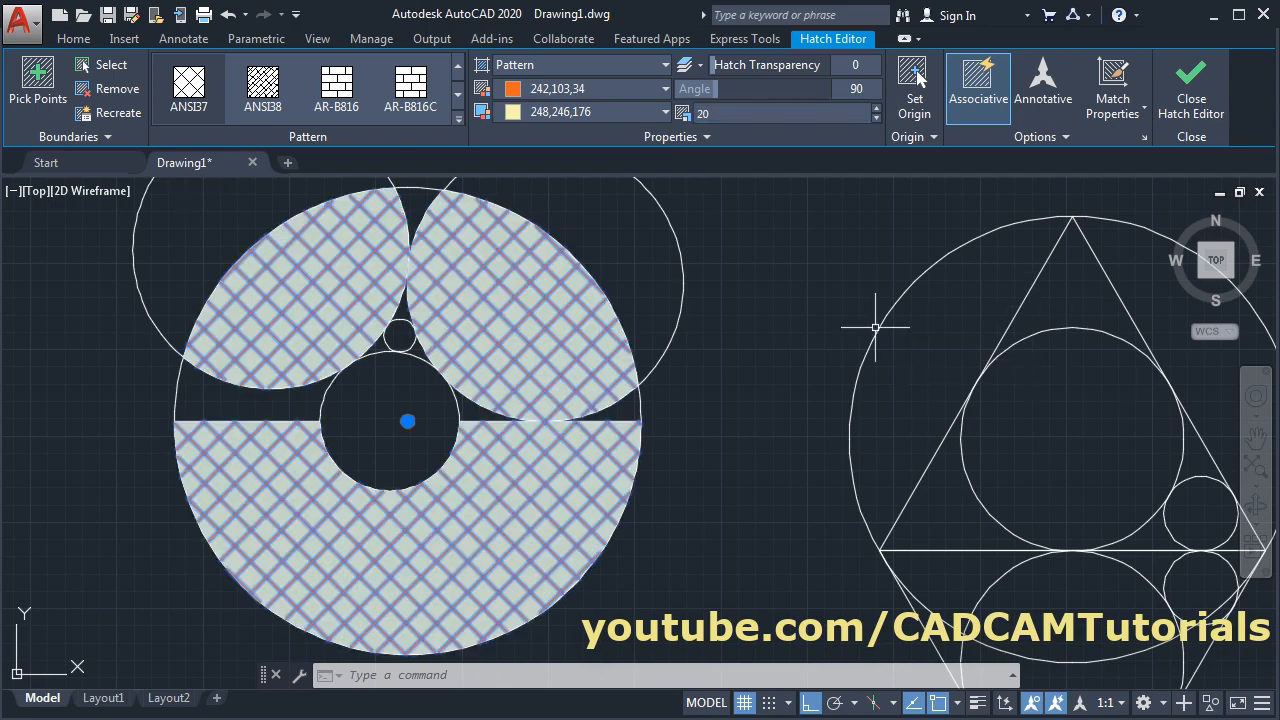
left_click(1193, 78)
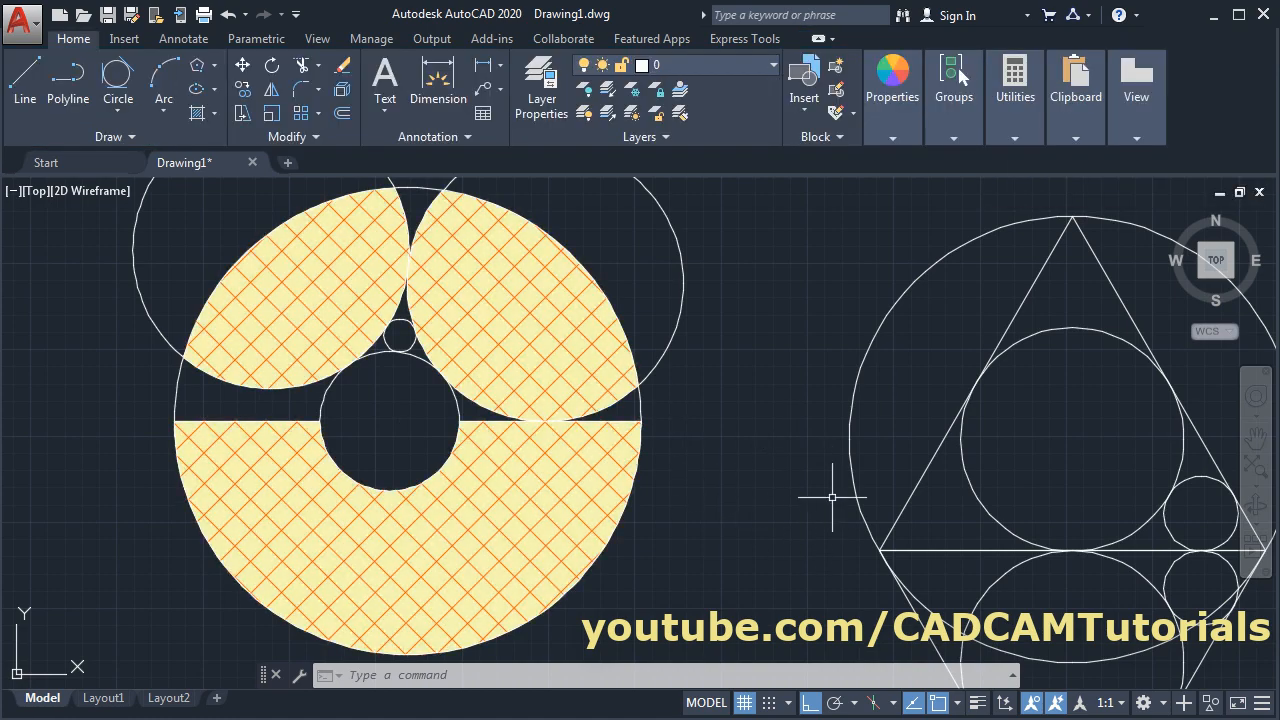
Hatch the triangle's inscribed circle and the lower circle's overlap with the large circle in SOLID, coloured 242,113,114
mouse_move(1080, 565)
middle_mouse_down()
mouse_move(1014, 563)
mouse_move(626, 434)
mouse_move(666, 444)
middle_mouse_up()
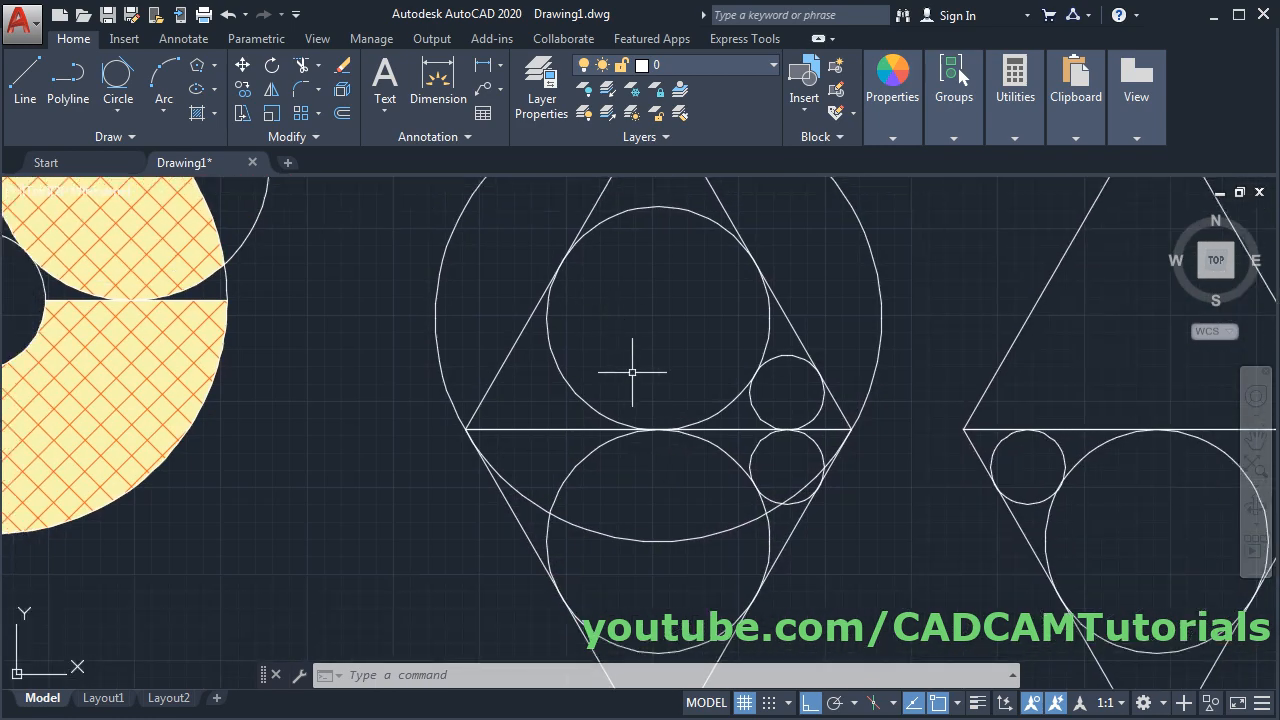
middle_click_drag(631, 371, 656, 379)
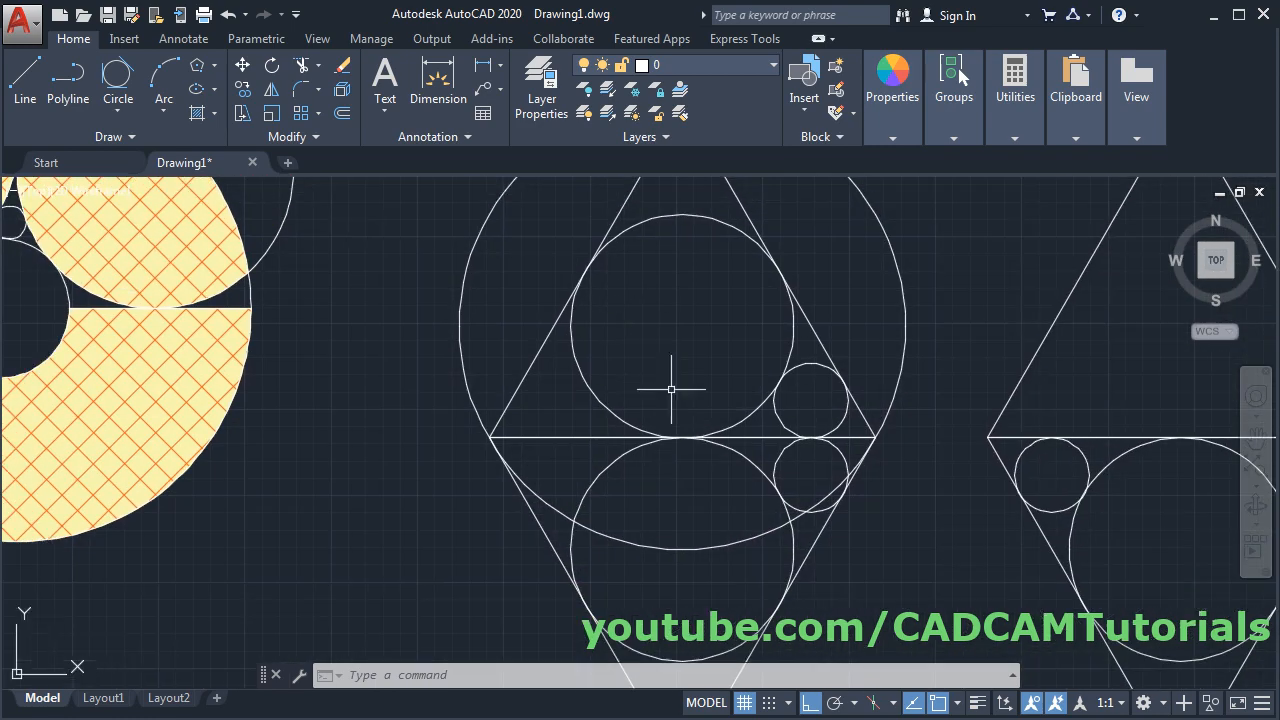
left_click(199, 118)
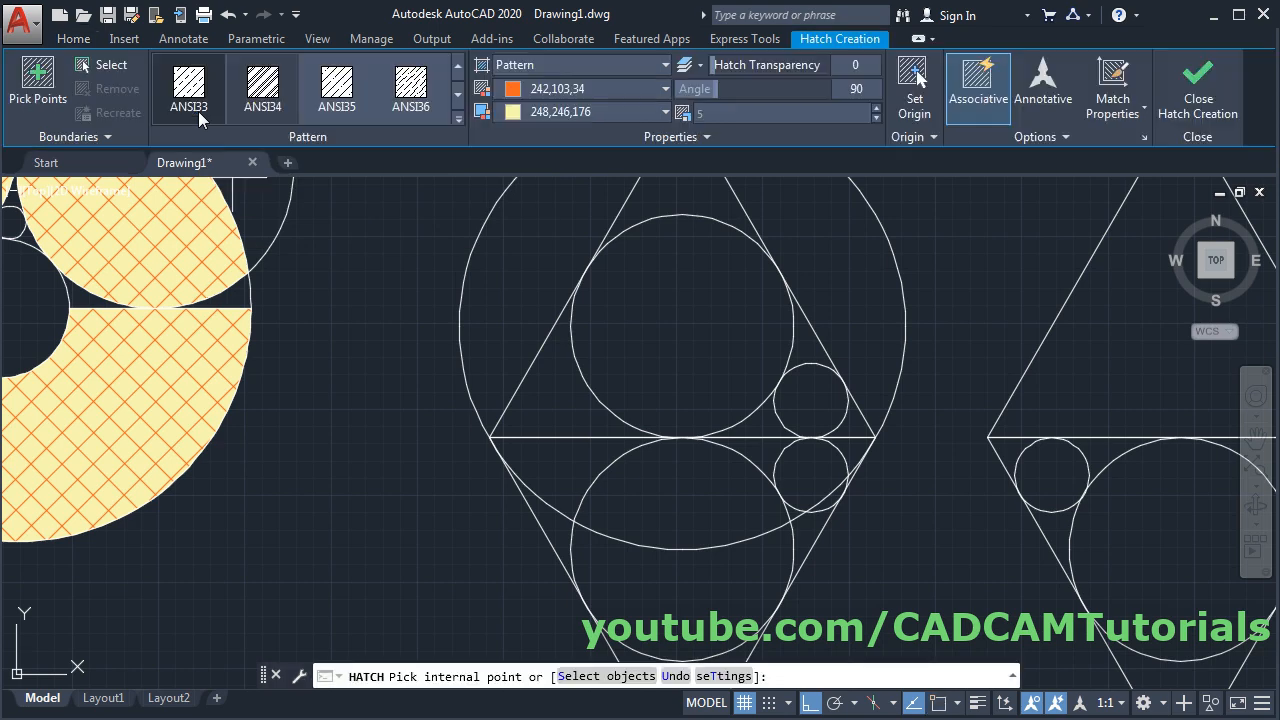
left_click(457, 119)
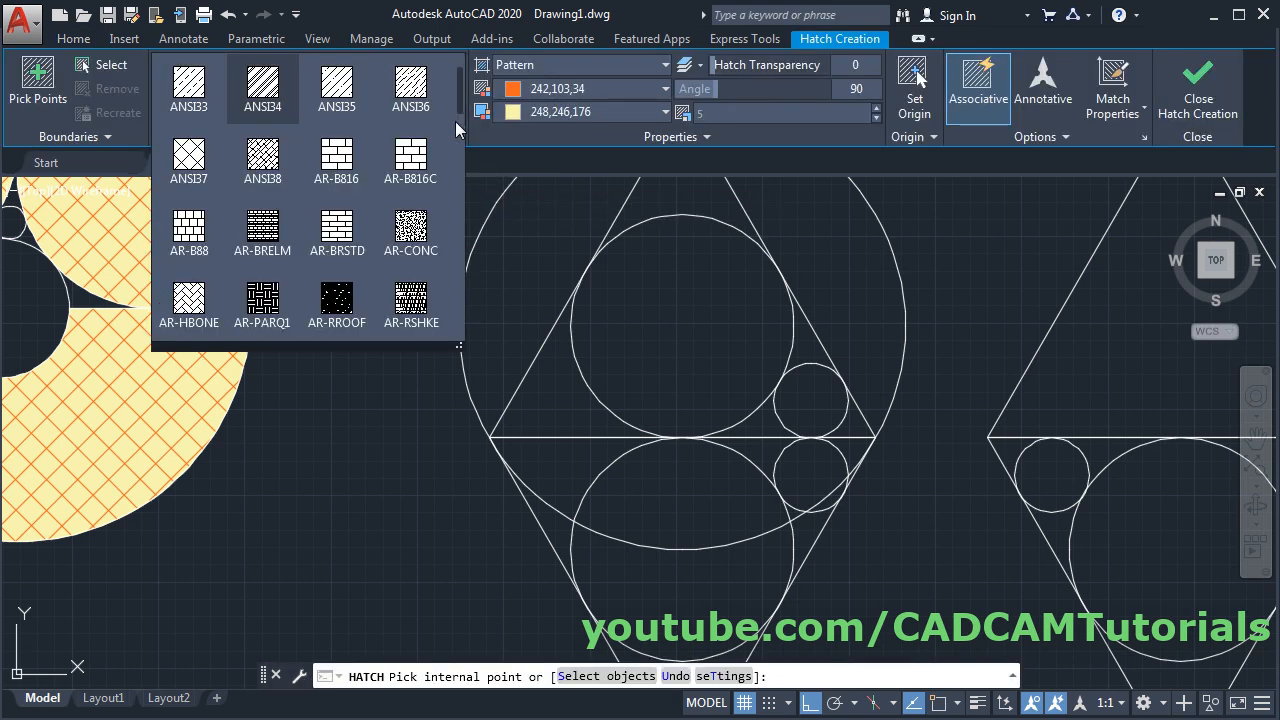
scroll(257, 180, "up", 2)
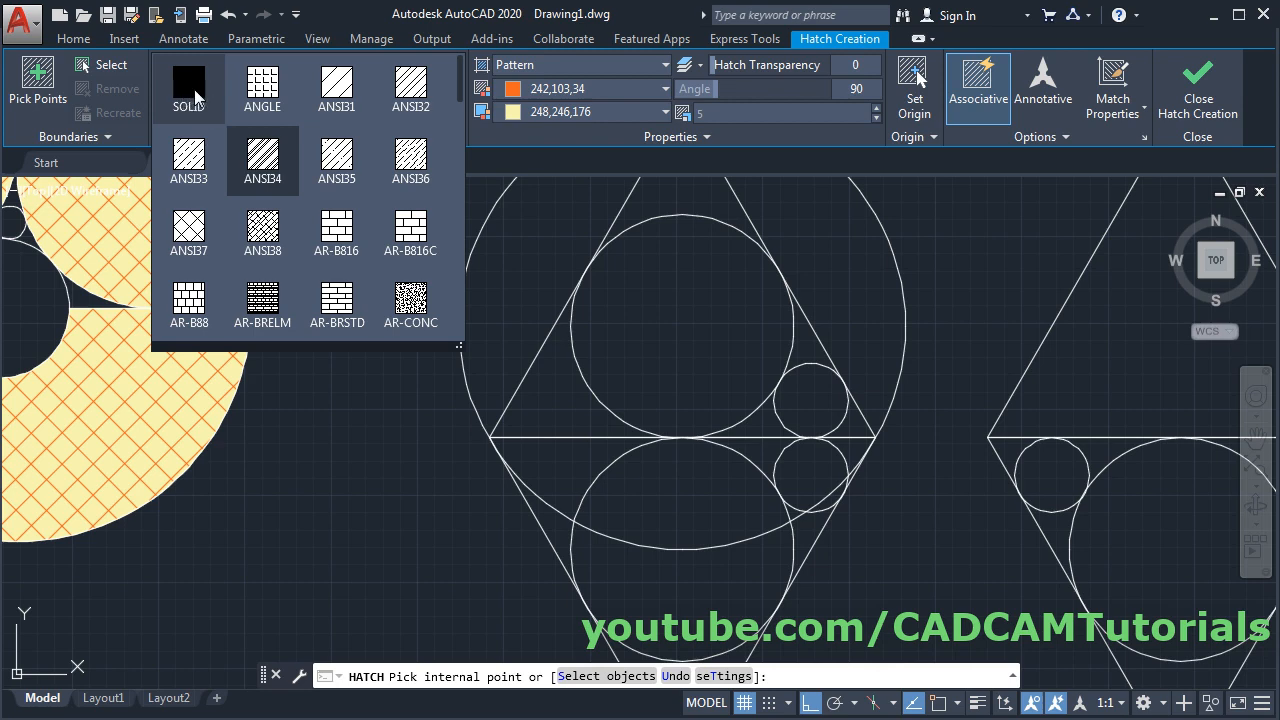
left_click(194, 90)
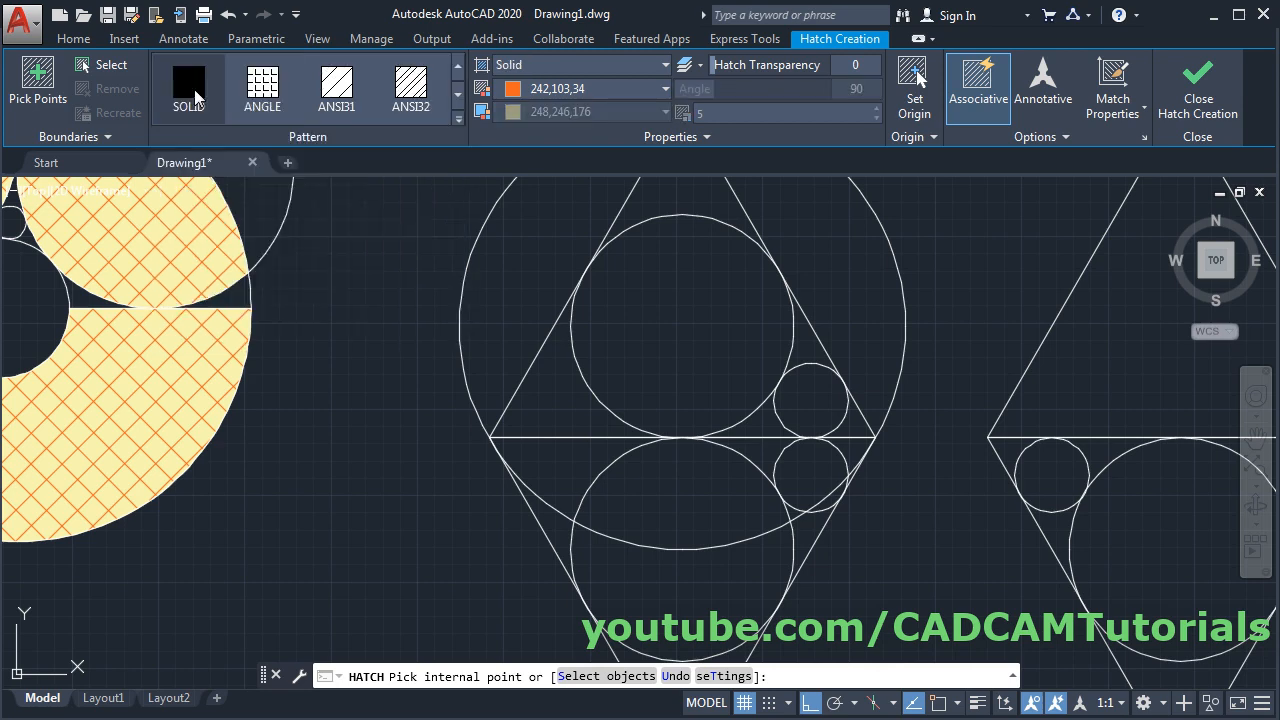
left_click(683, 352)
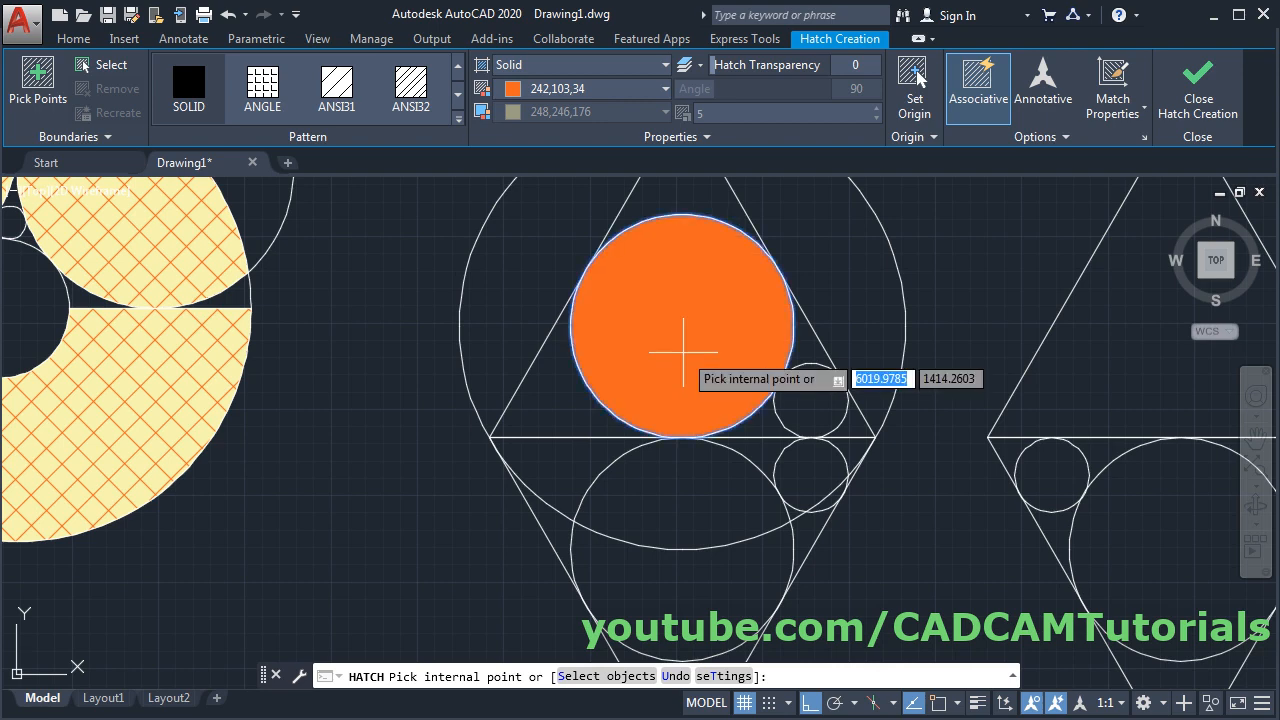
left_click(683, 487)
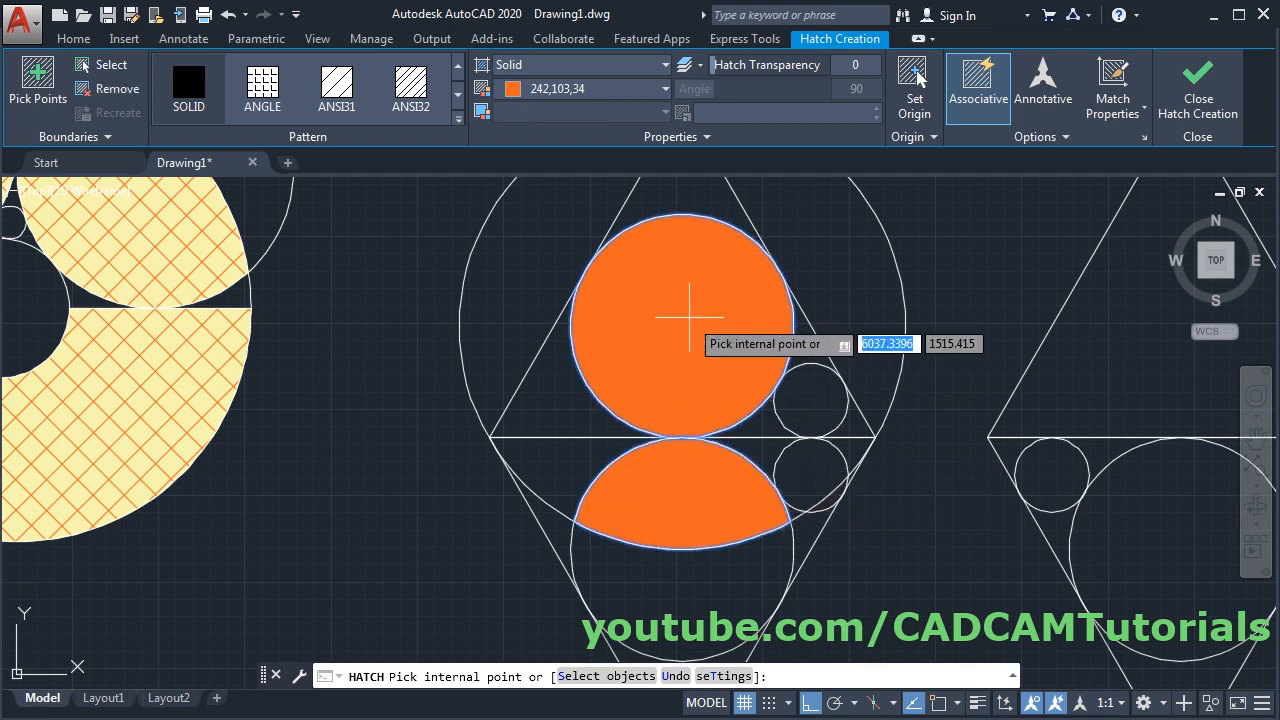
left_click(584, 89)
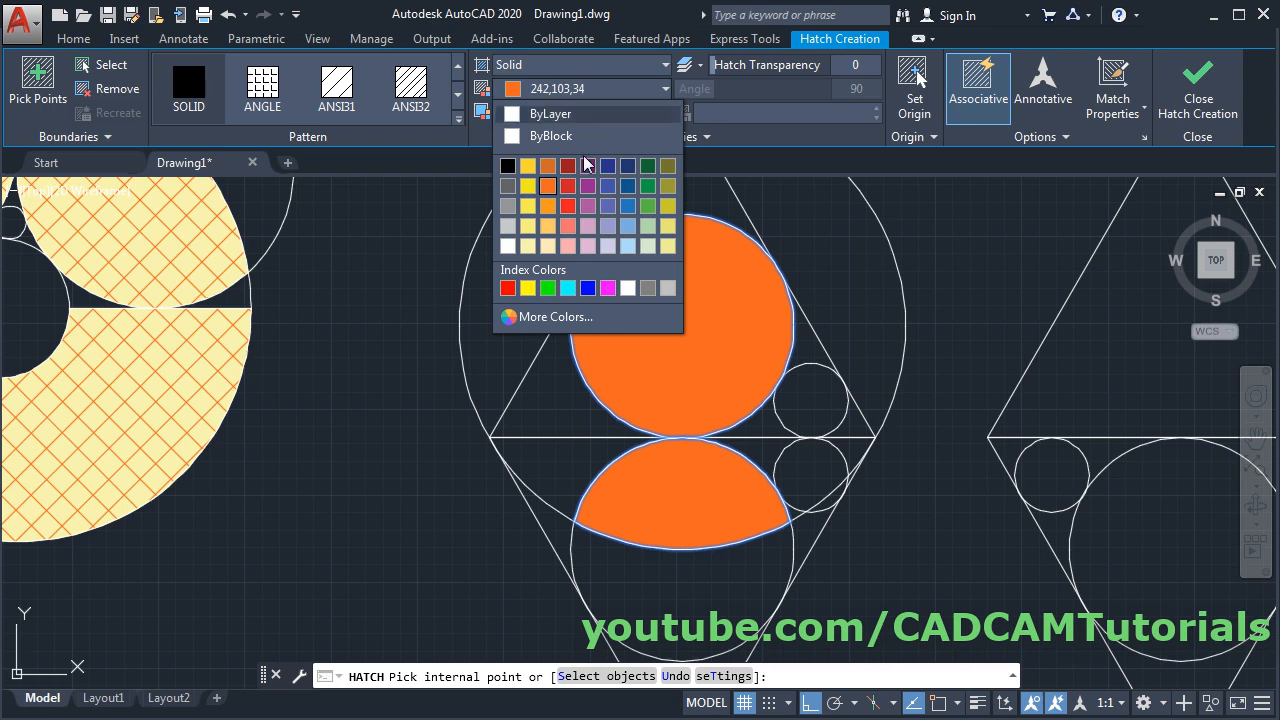
left_click(569, 234)
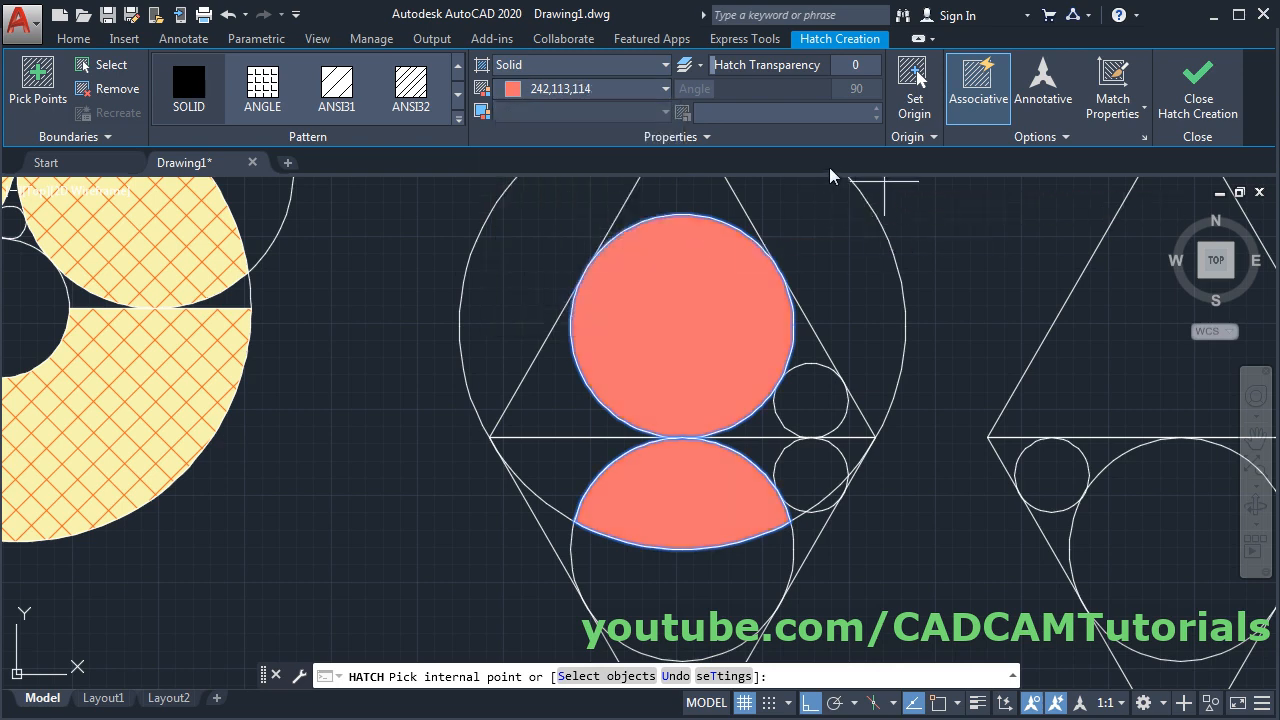
Add the two small circles and the gaps around them near the triangle's right corner to the solid hatch
scroll(845, 240, "down", 2)
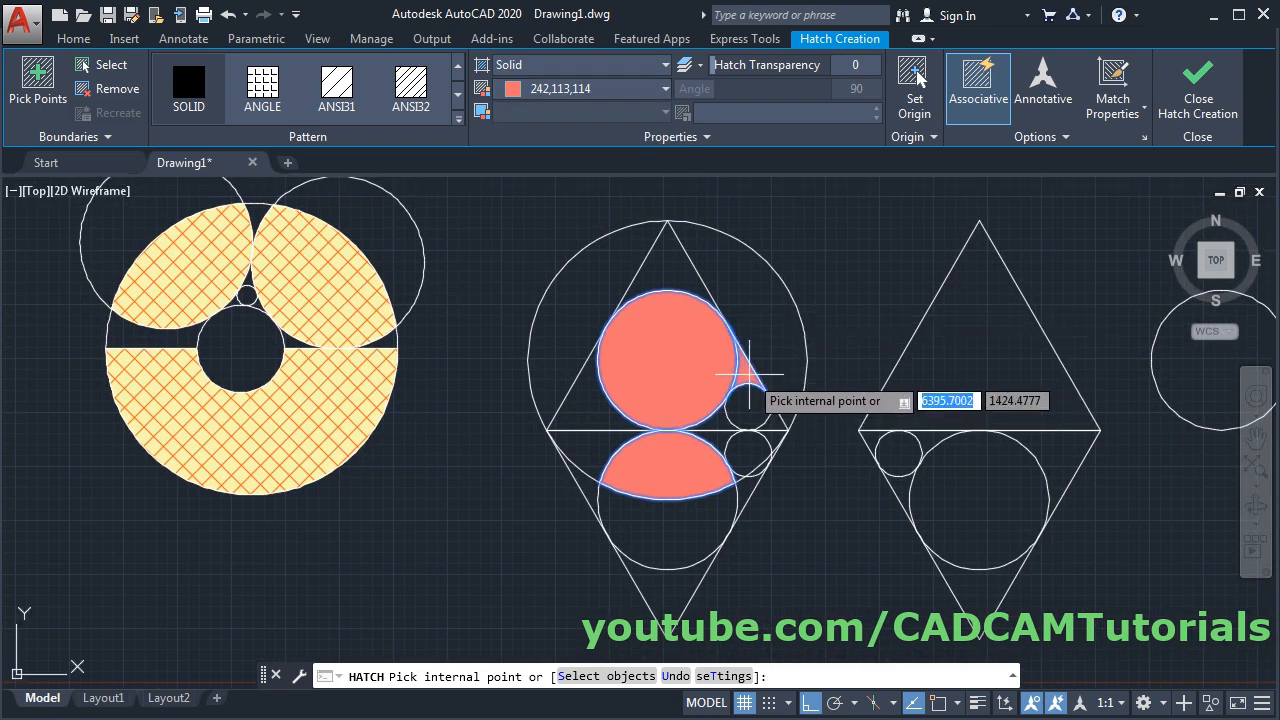
left_click(777, 445)
left_click(748, 447)
left_click(716, 440)
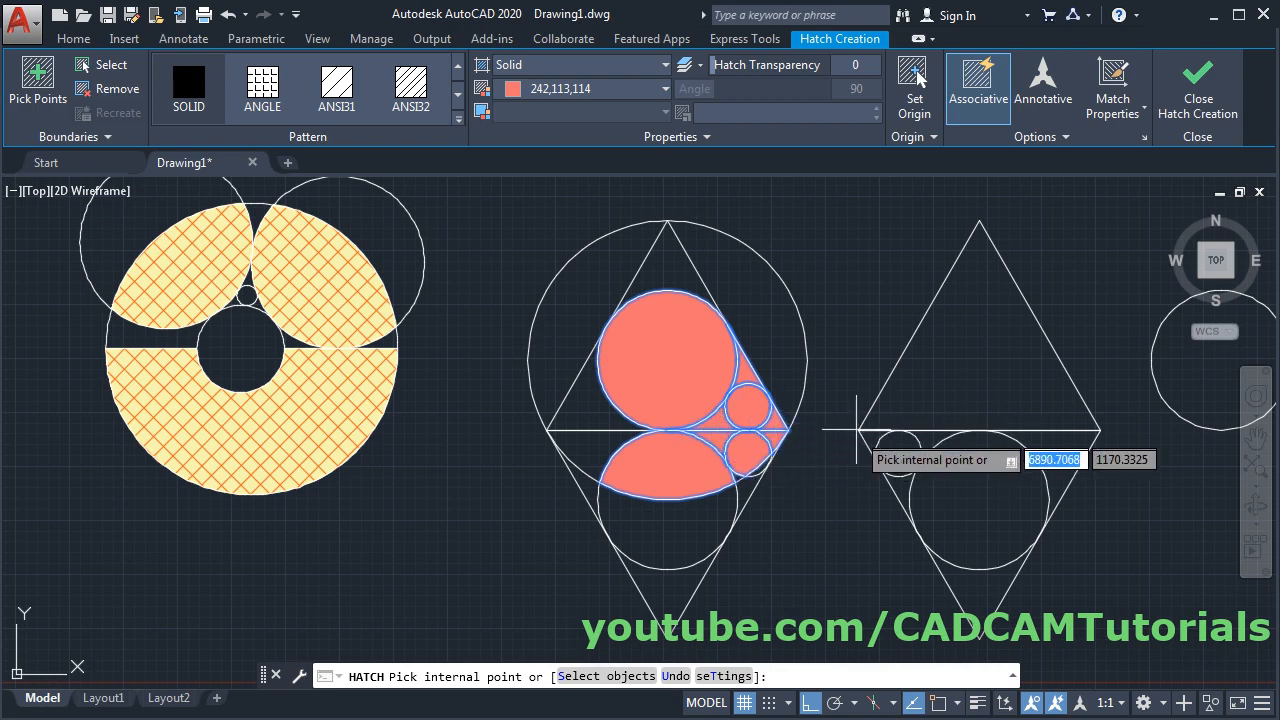
Add the large circle around the triangle to the solid hatch as a selected boundary object
scroll(768, 413, "up", 3)
scroll(807, 325, "down", 3)
middle_click_drag(855, 298, 823, 357)
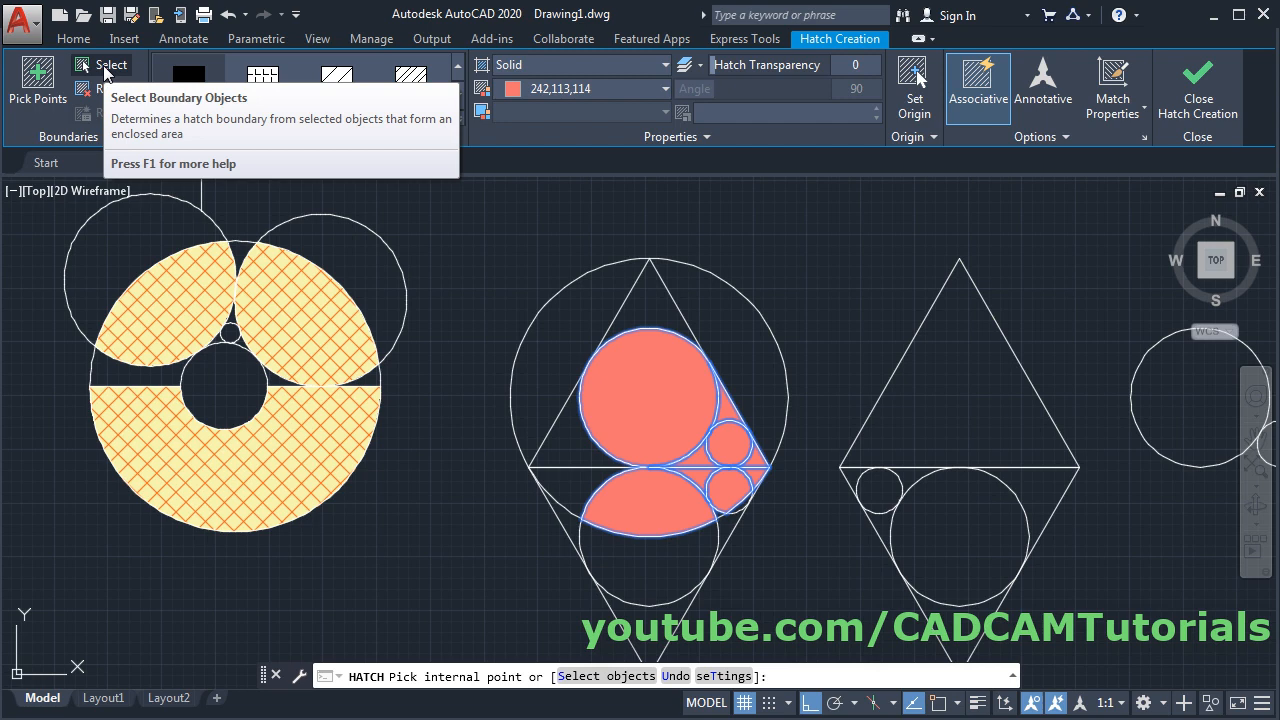
left_click(104, 72)
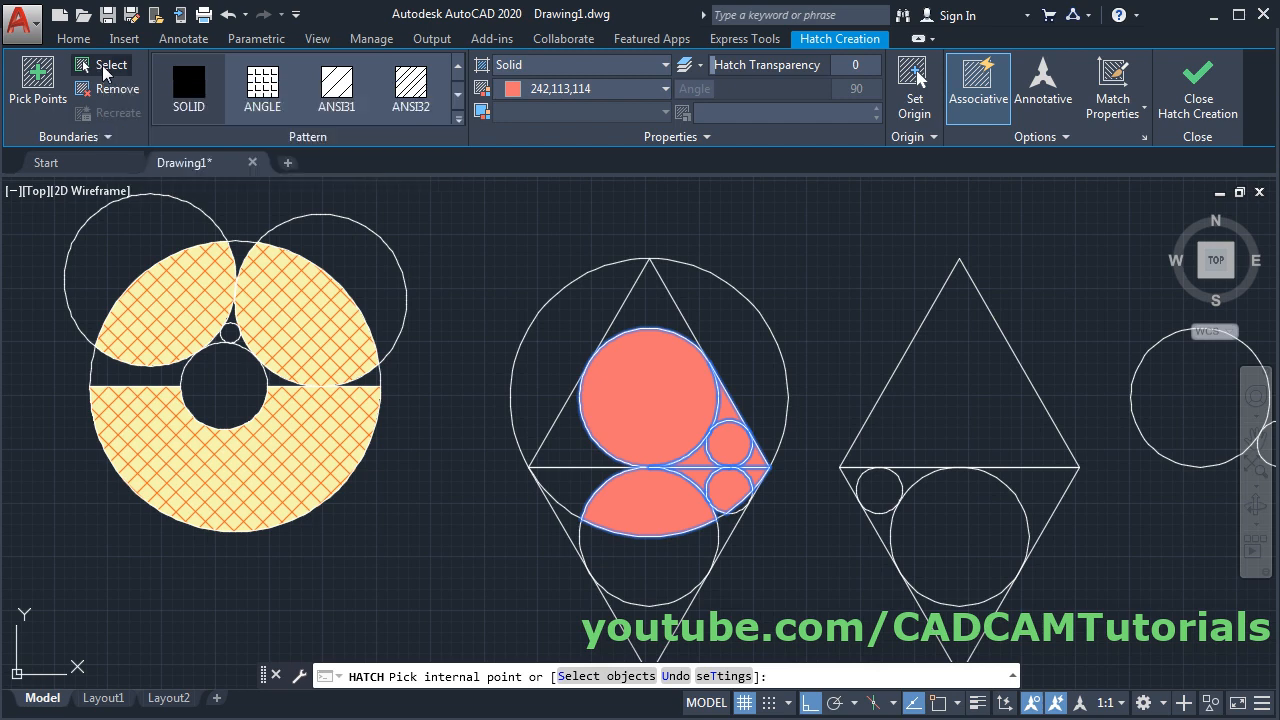
left_click(723, 280)
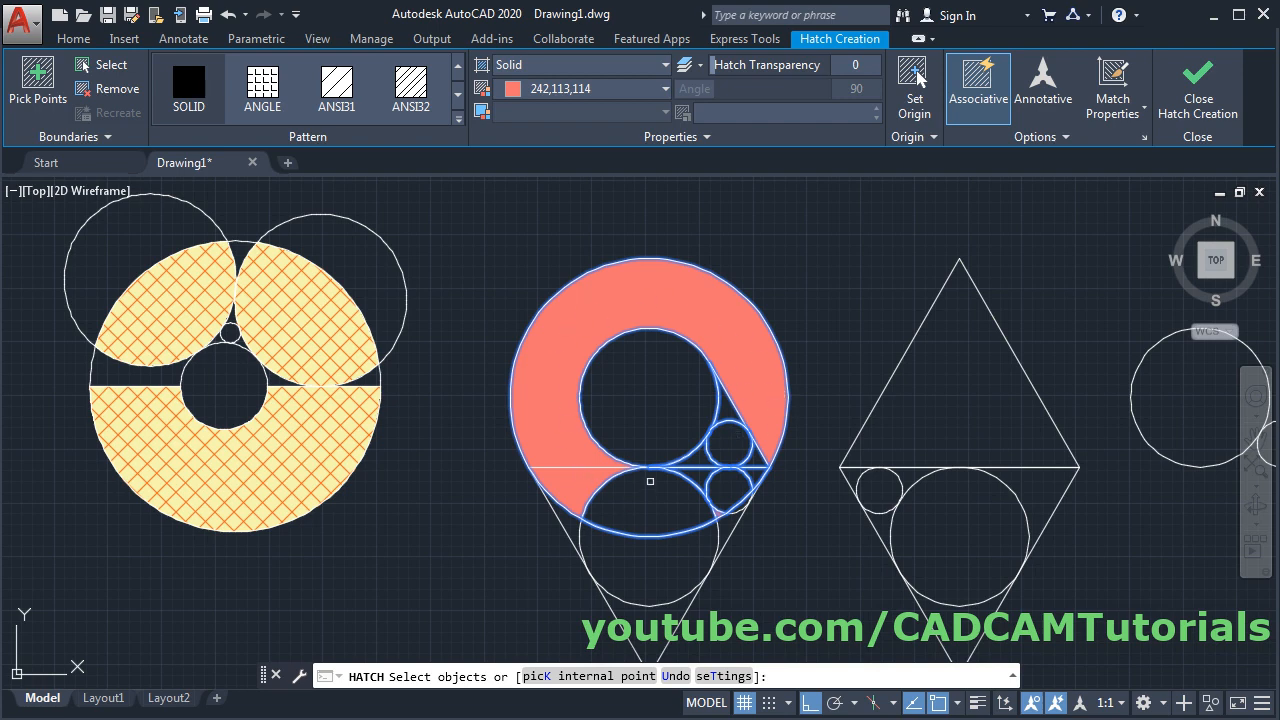
Try Normal Island Detection for the solid hatch
left_click(1064, 137)
left_click(1062, 137)
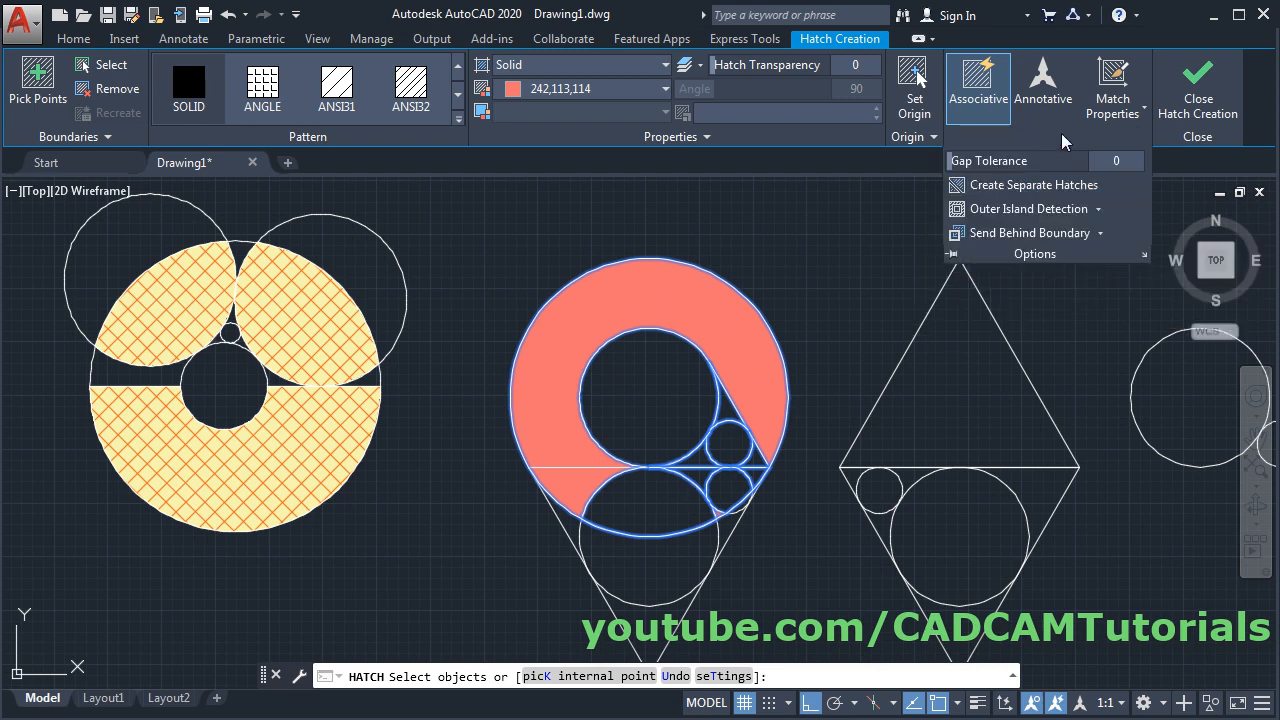
left_click(1099, 209)
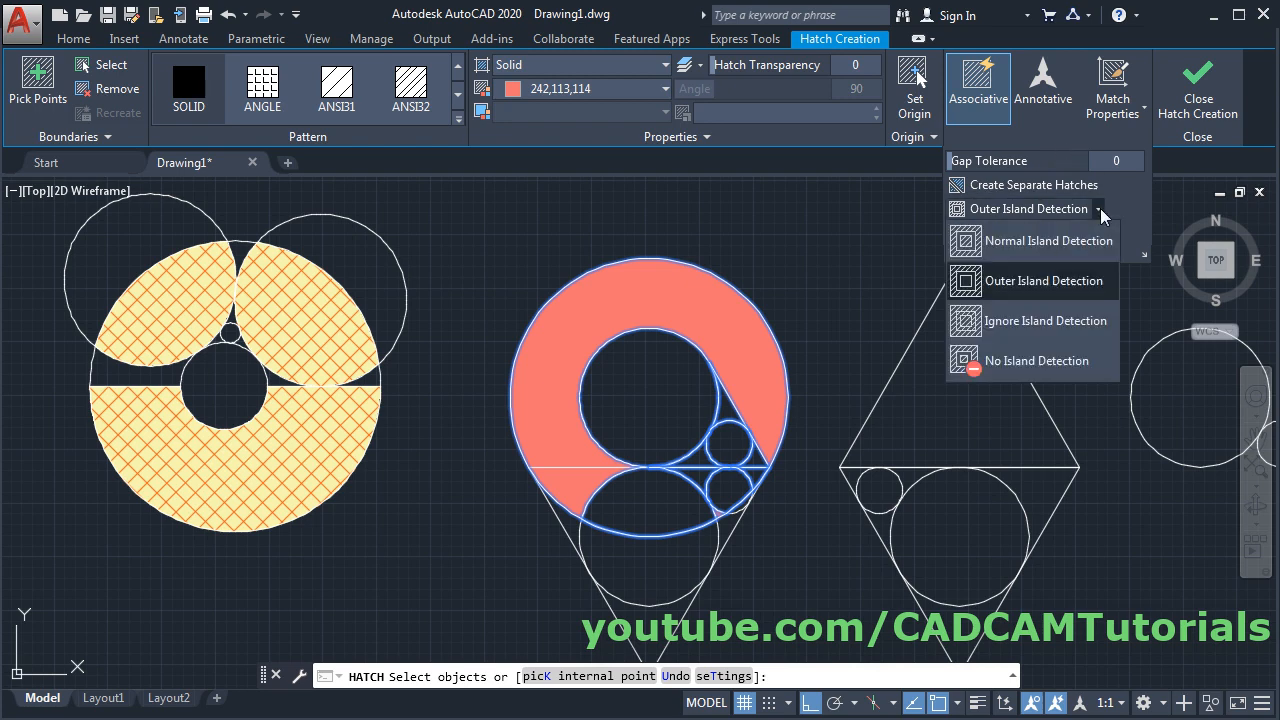
left_click(1011, 244)
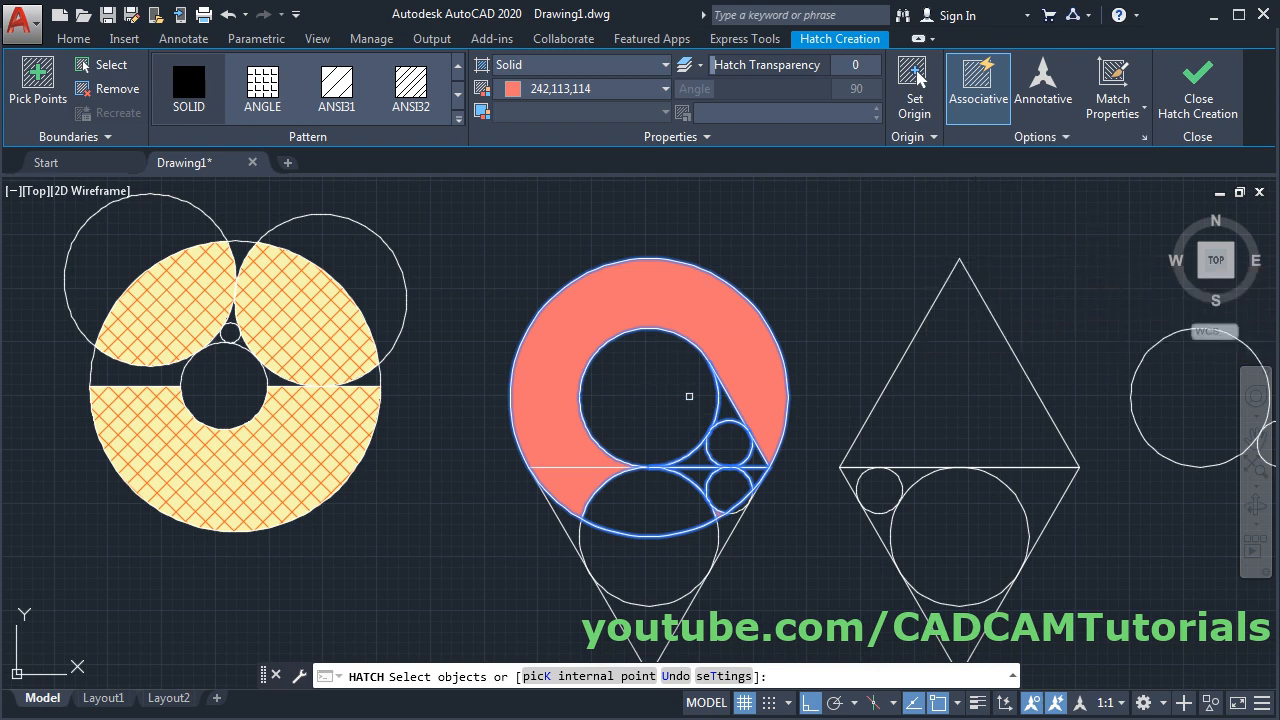
Apply Ignore Island Detection to the solid hatch and finish creating it
left_click(1042, 137)
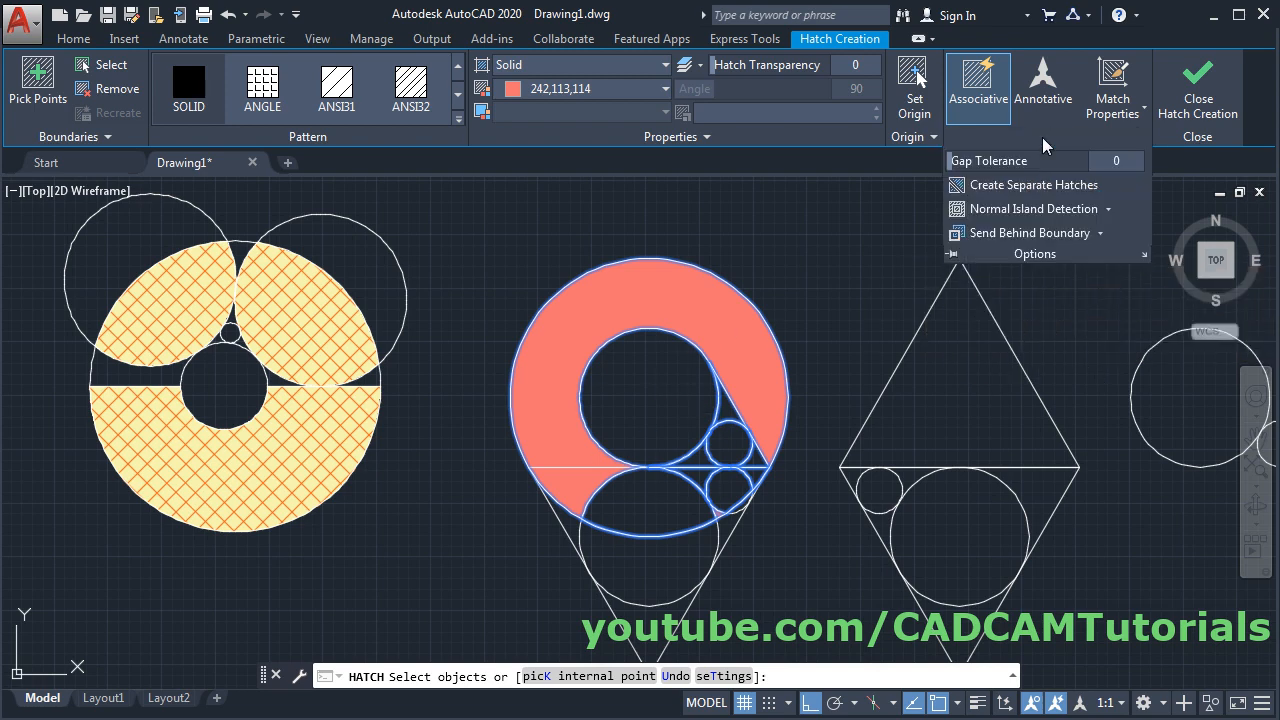
left_click(1109, 210)
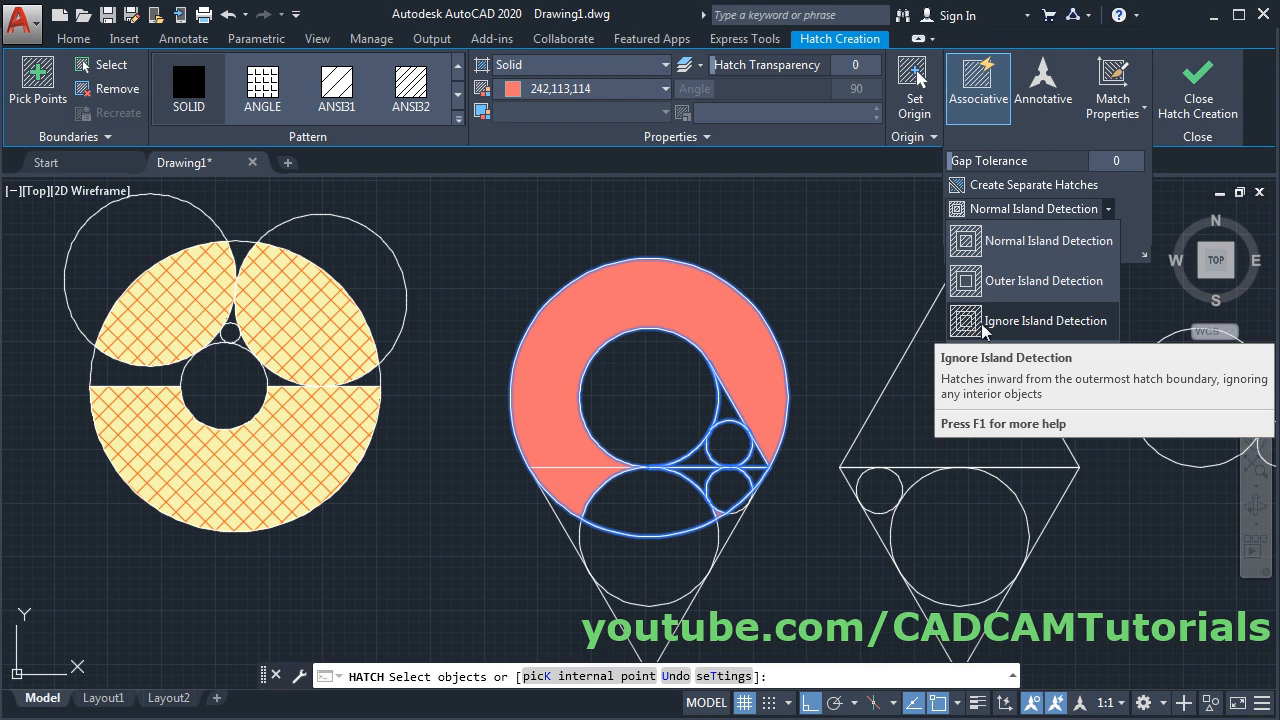
left_click(971, 324)
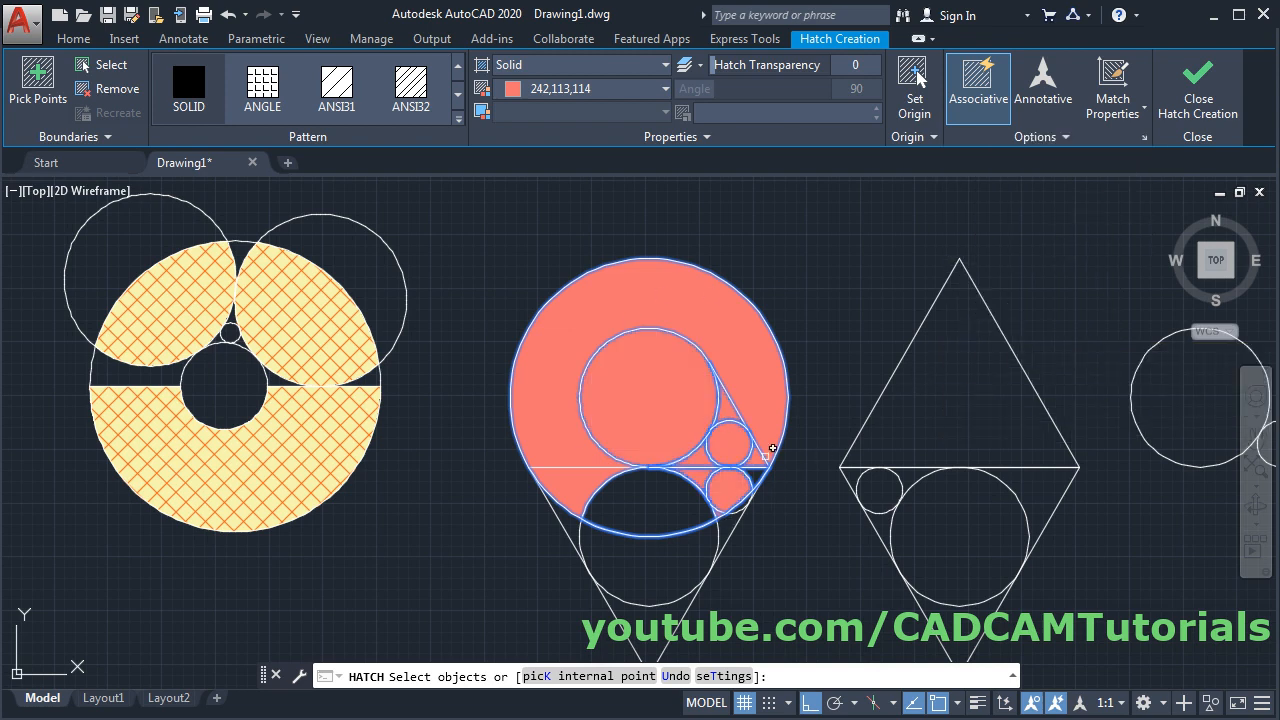
left_click(1193, 107)
middle_click_drag(830, 461, 846, 494)
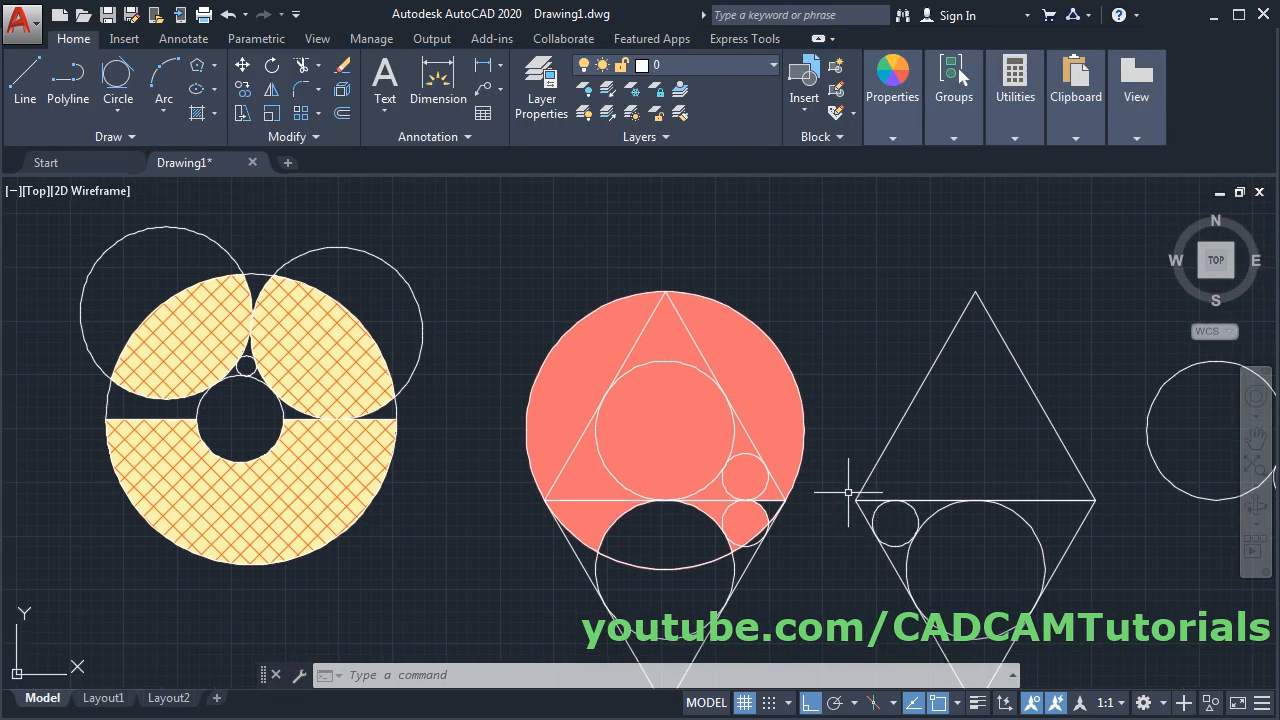
Bring the solid red hatch in the large circle to the front of the draw order
scroll(846, 470, "up", 4)
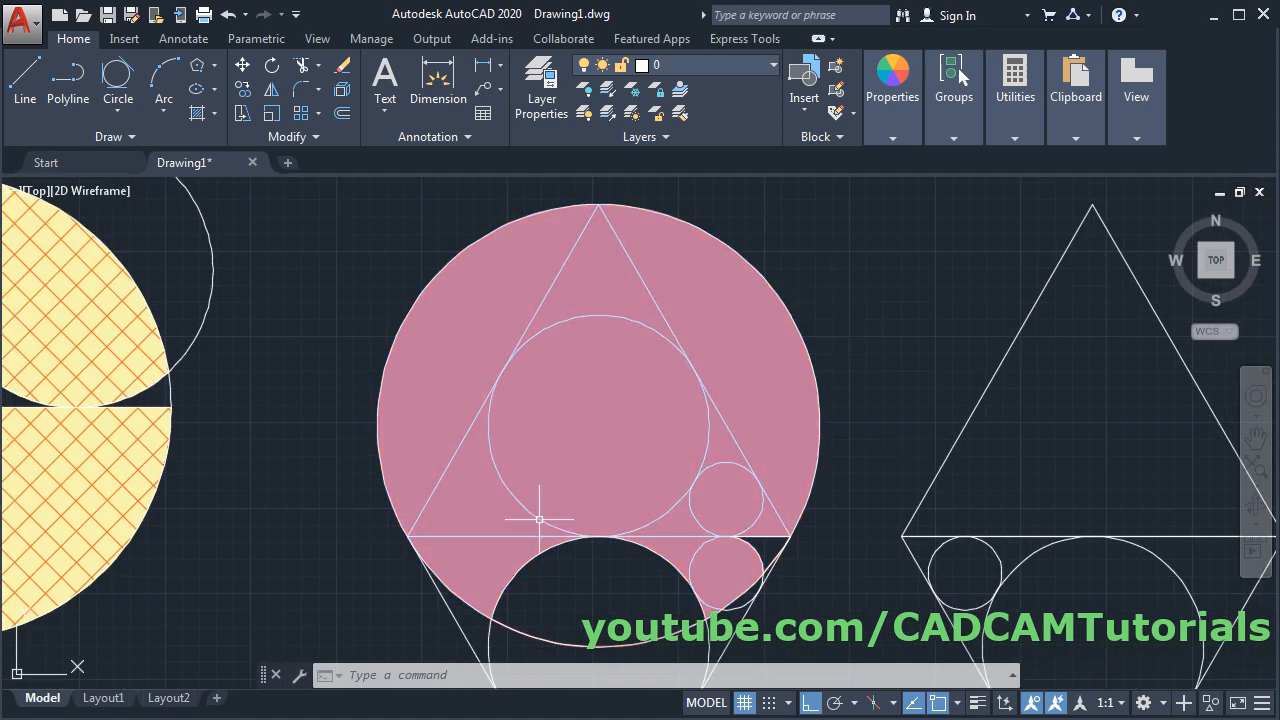
scroll(835, 420, "down", 2)
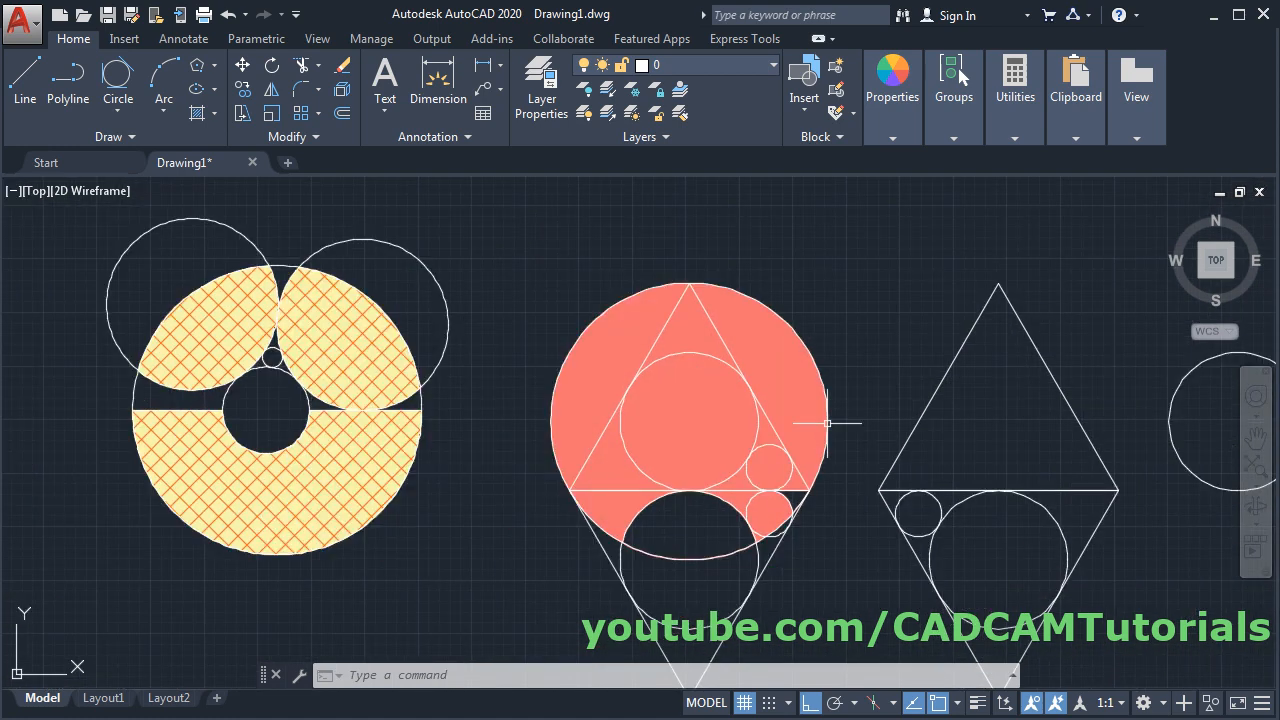
left_click(764, 352)
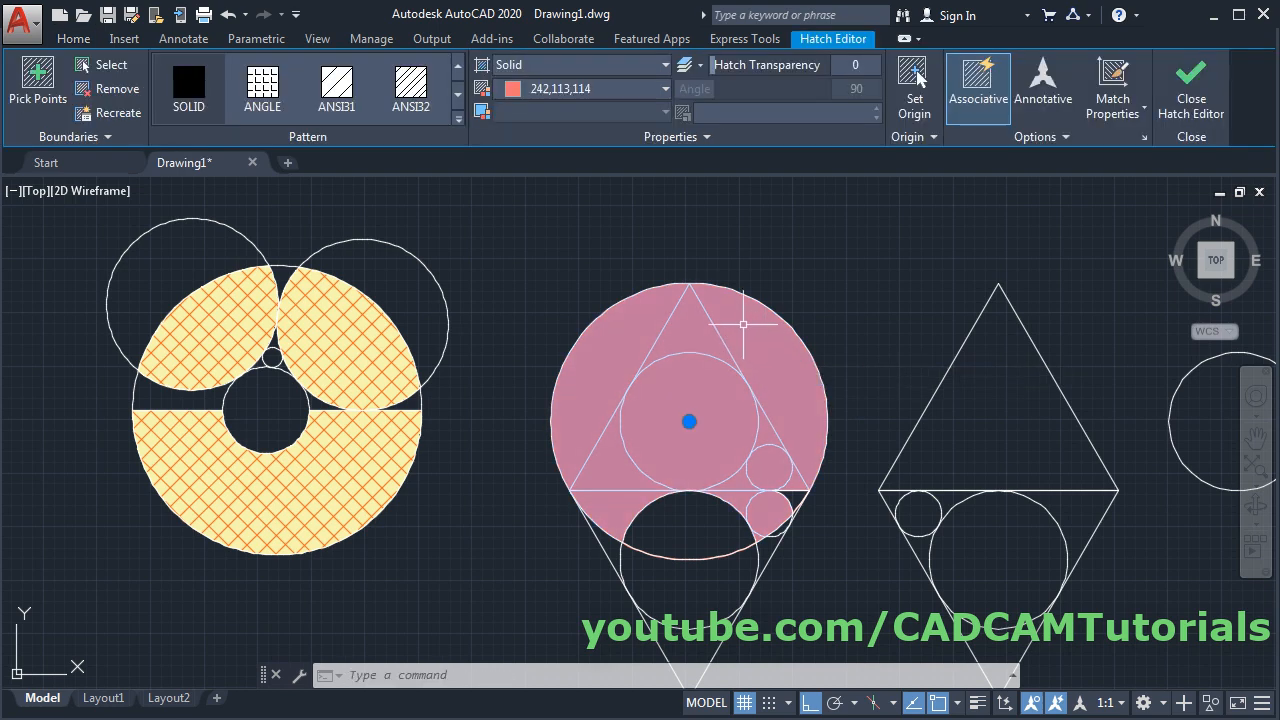
right_click(743, 325)
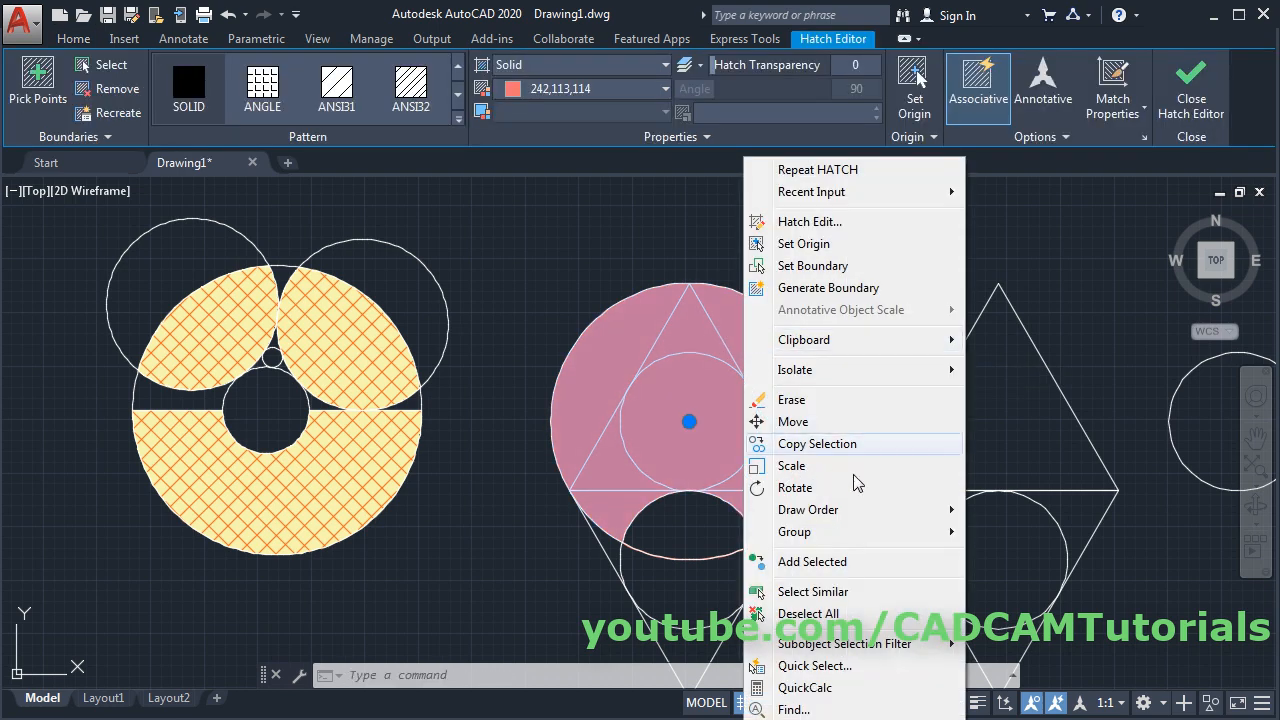
mouse_move(849, 516)
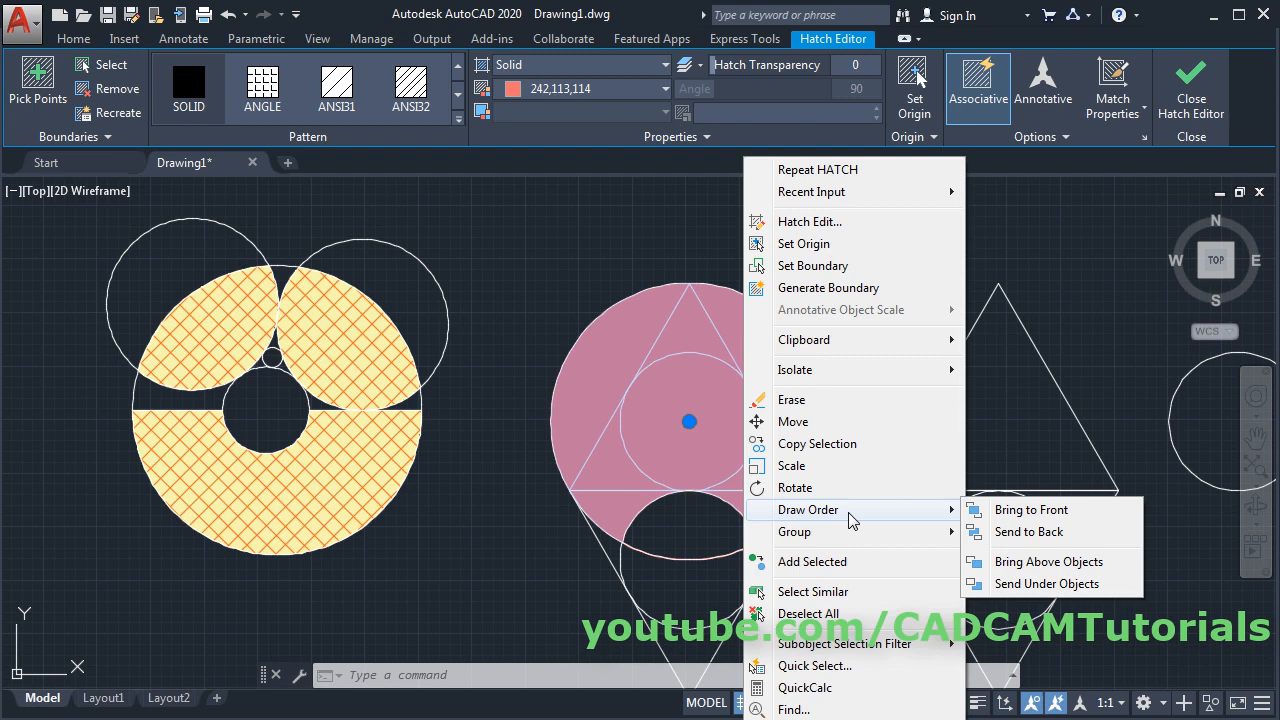
left_click(1029, 512)
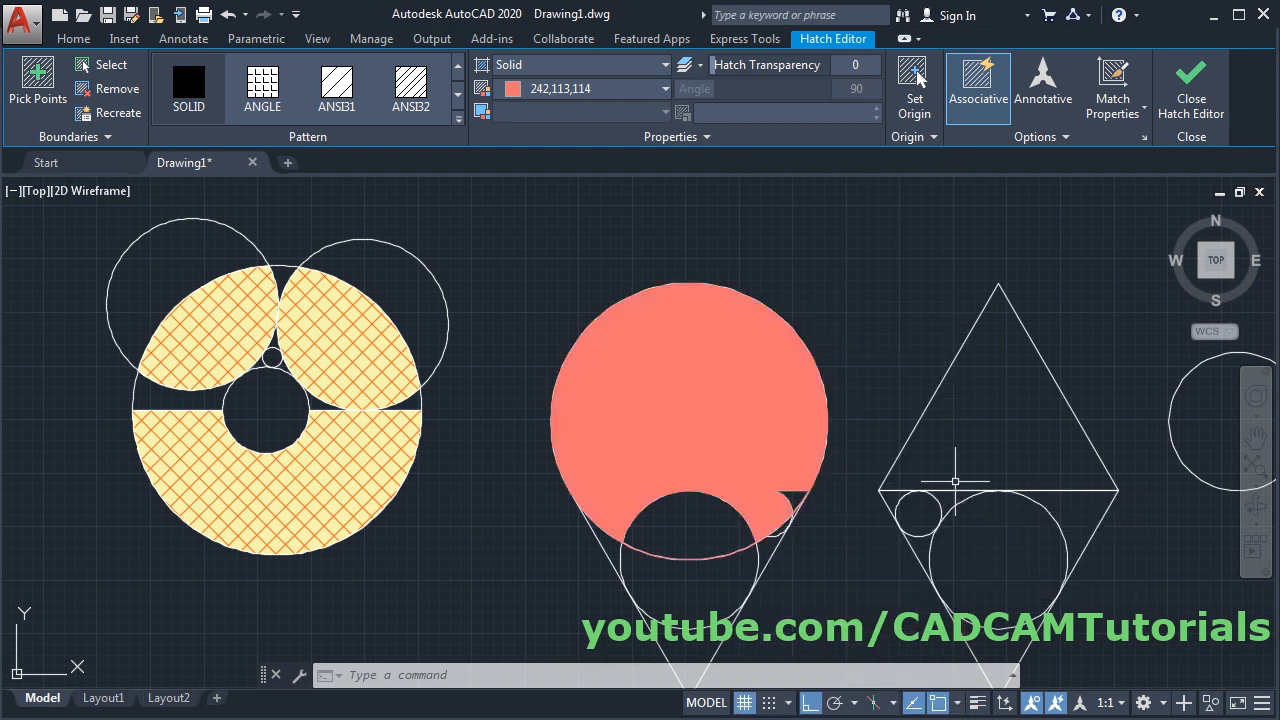
middle_click_drag(894, 376, 836, 376)
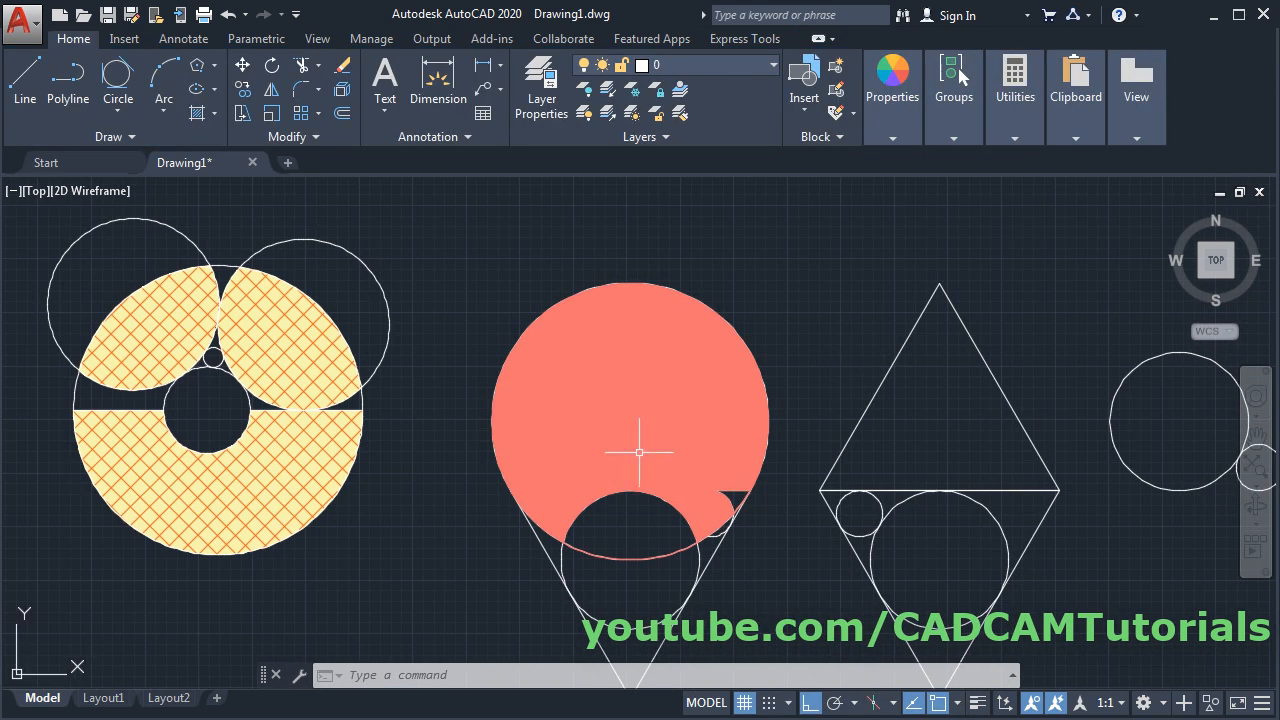